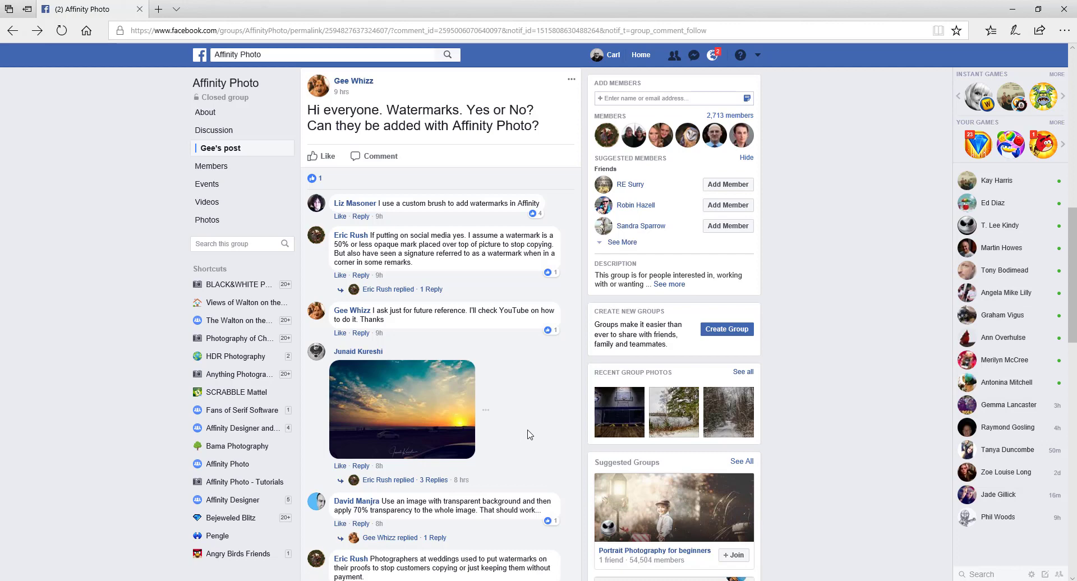
Step: Read the Facebook comments on watermark brushes and macros, then switch to Affinity Photo
scroll(529, 434, down, 4)
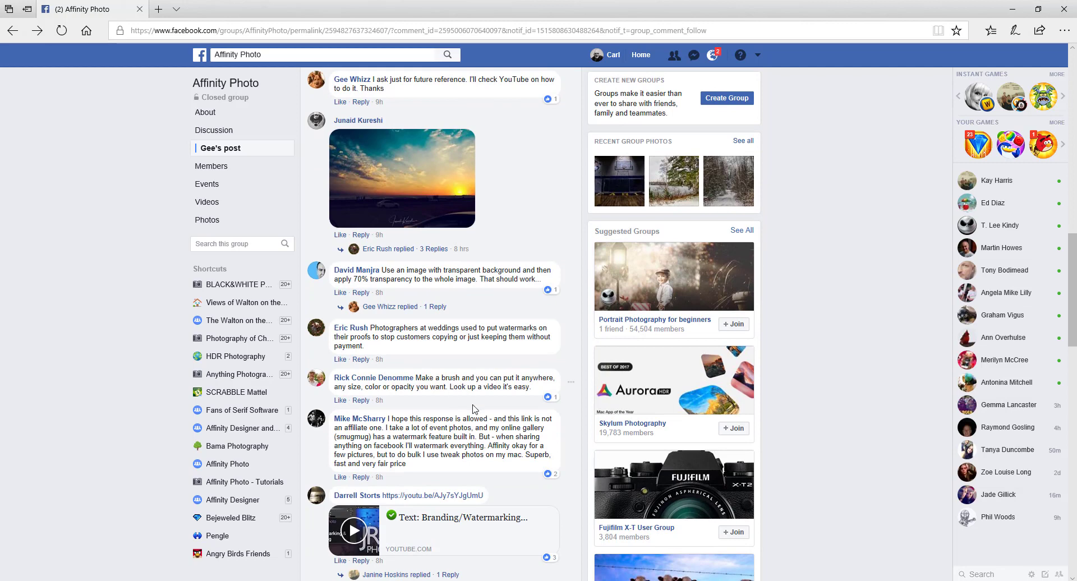
scroll(472, 413, down, 3)
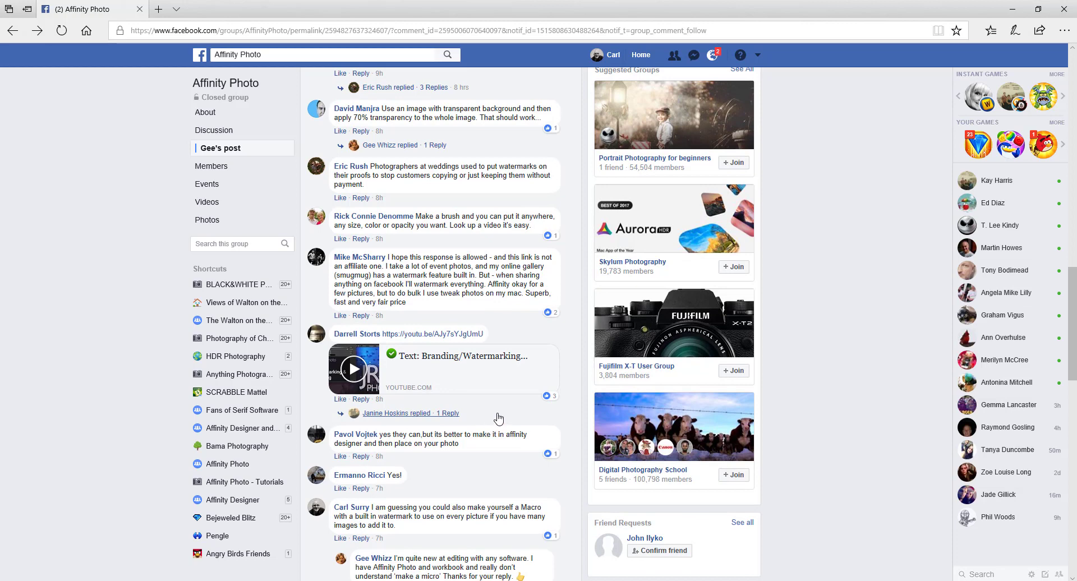
scroll(500, 418, down, 3)
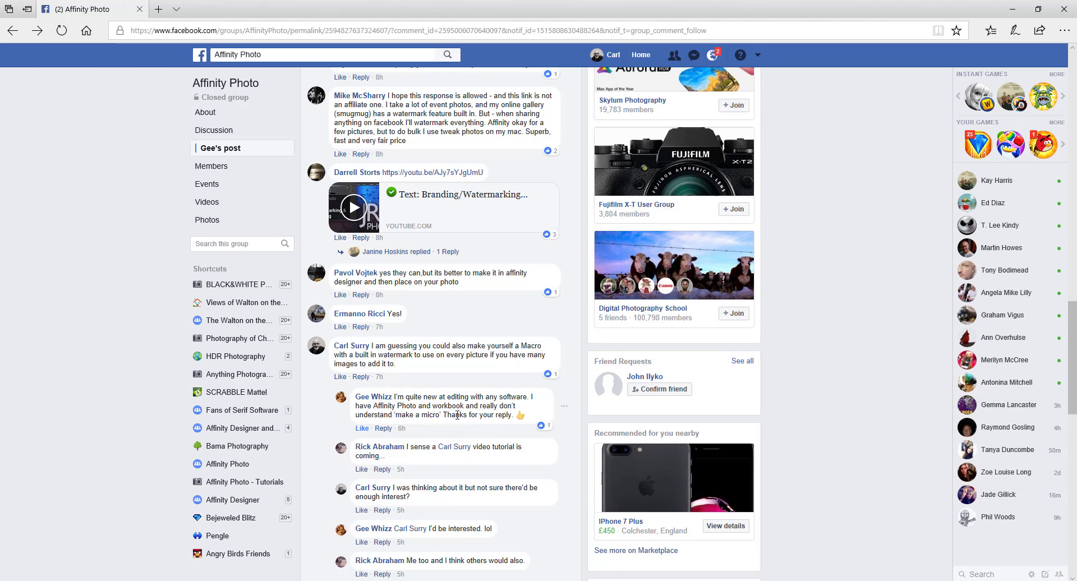
scroll(470, 431, down, 4)
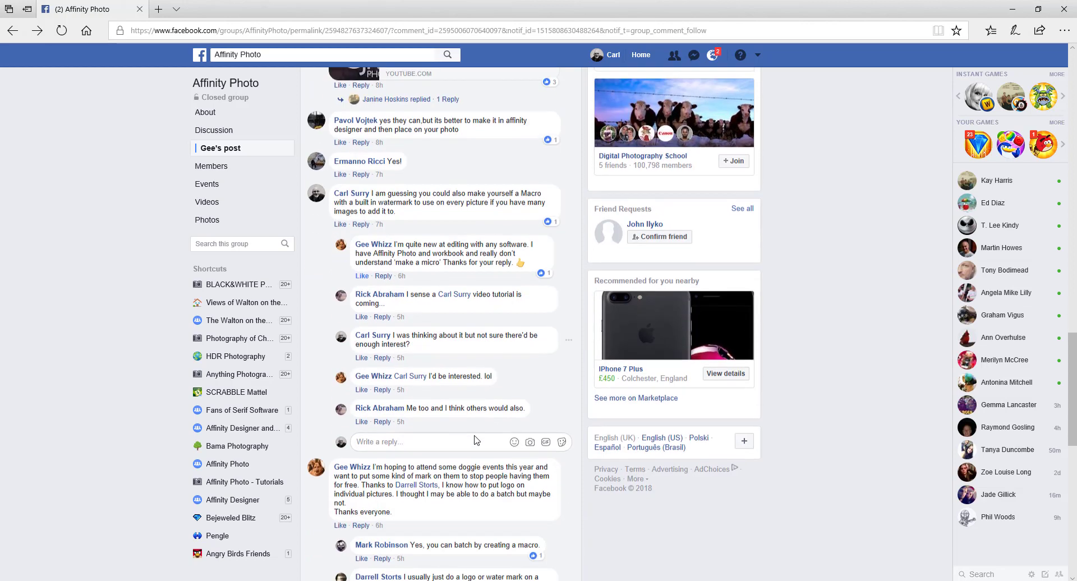
scroll(476, 436, down, 1)
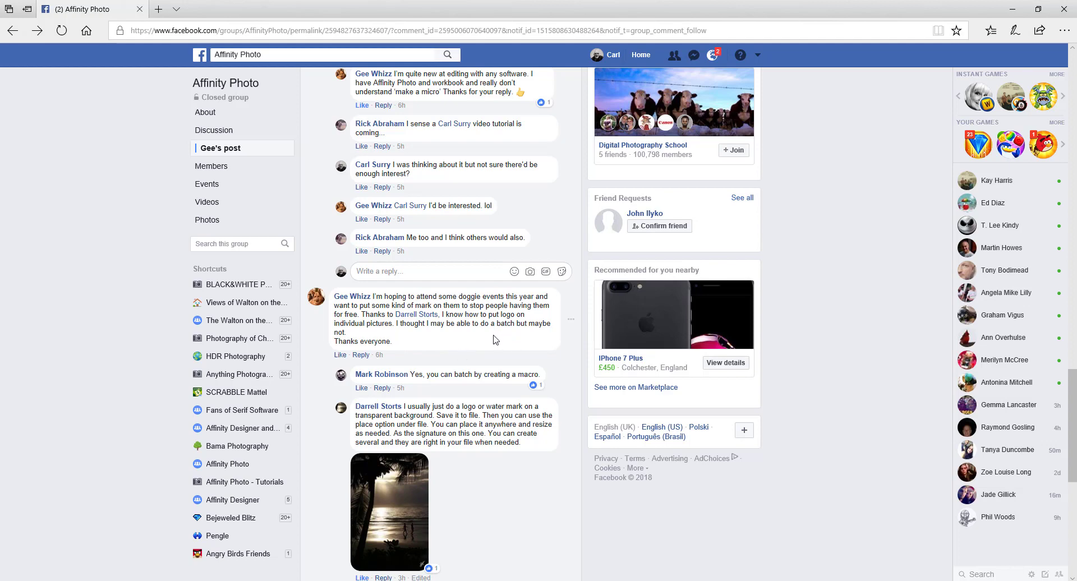
scroll(494, 340, down, 5)
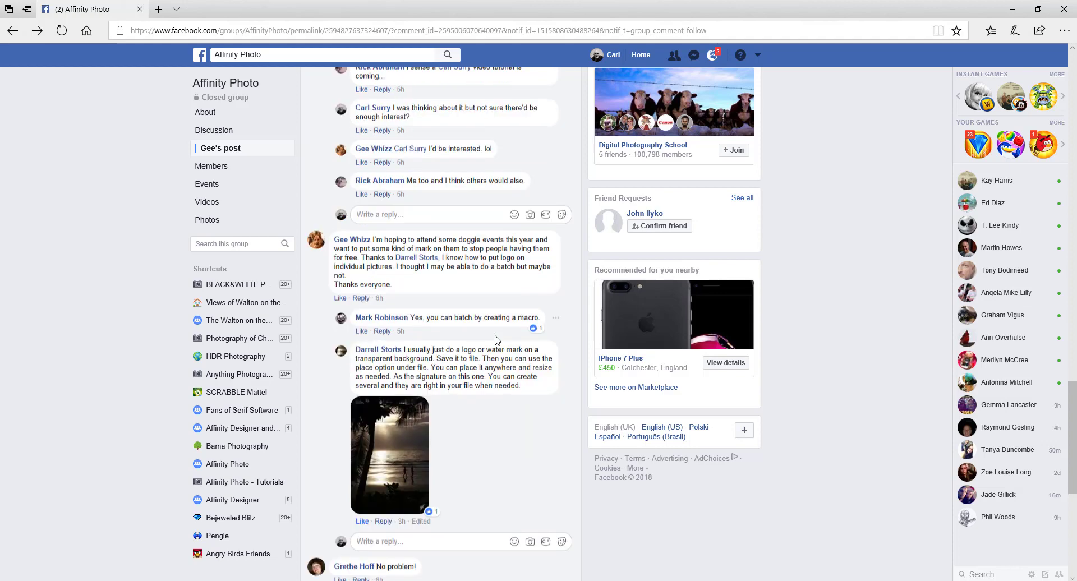
scroll(498, 336, down, 2)
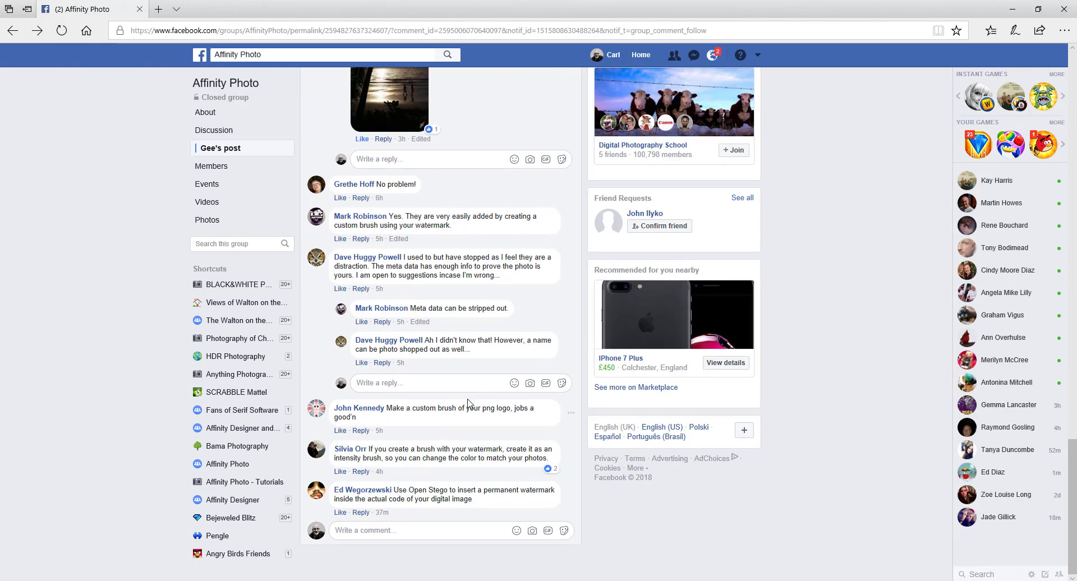
scroll(470, 406, up, 4)
scroll(470, 408, up, 10)
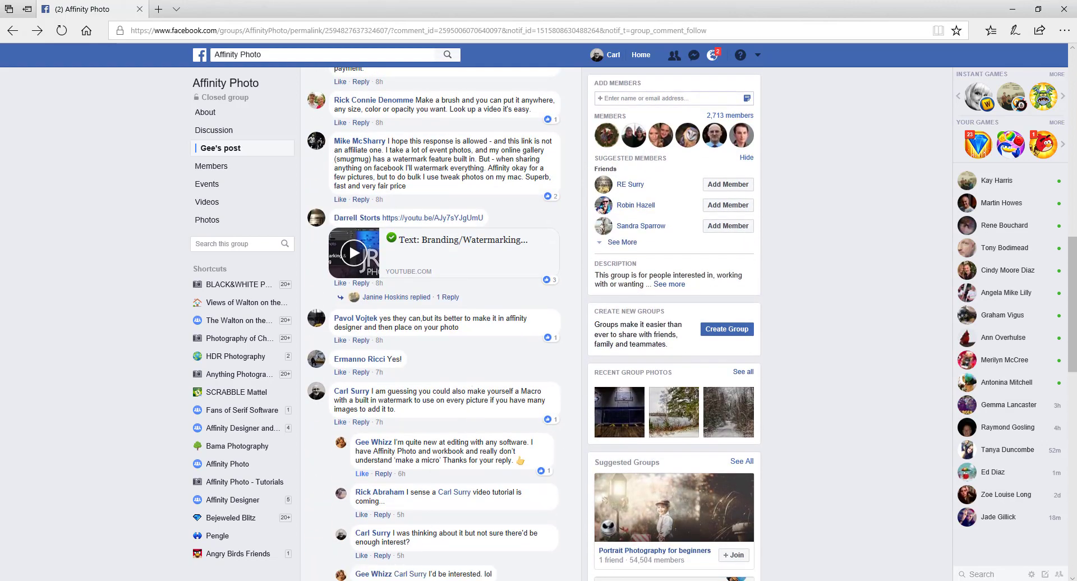
click(375, 578)
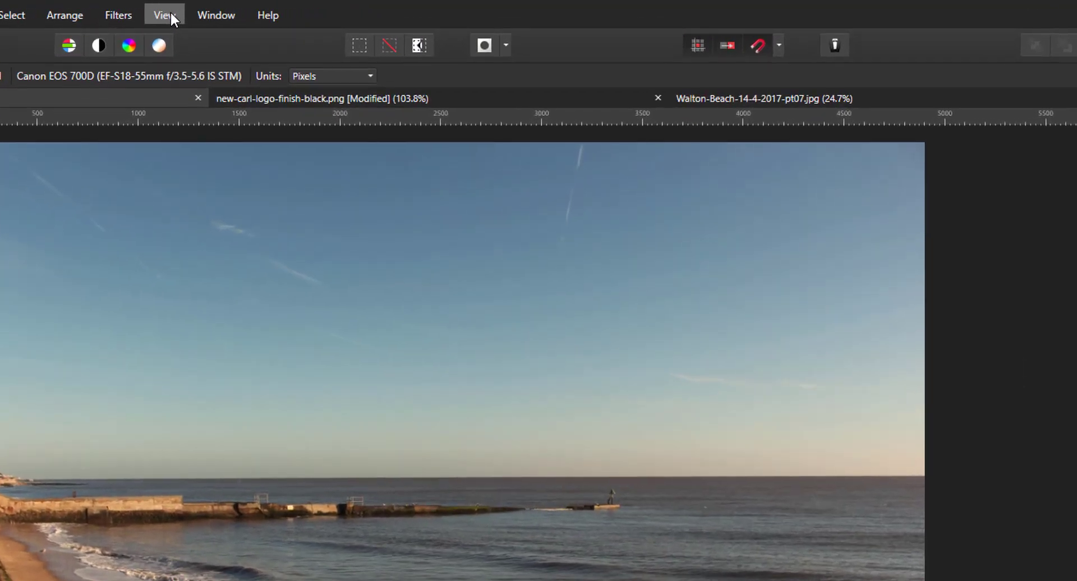
Step: Show the Macro panel from View > Studio
click(173, 13)
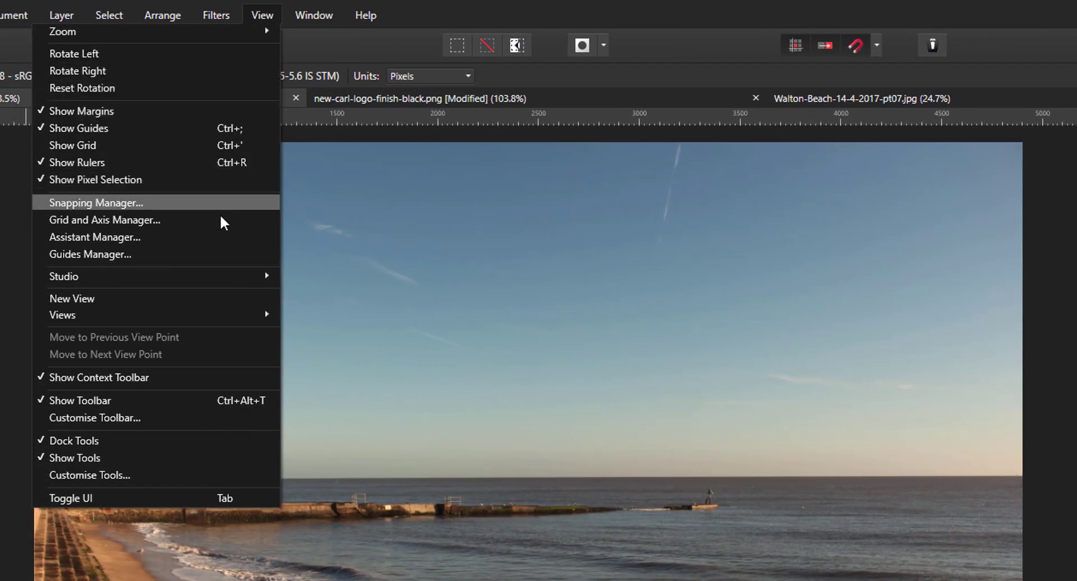
mouse_move(212, 280)
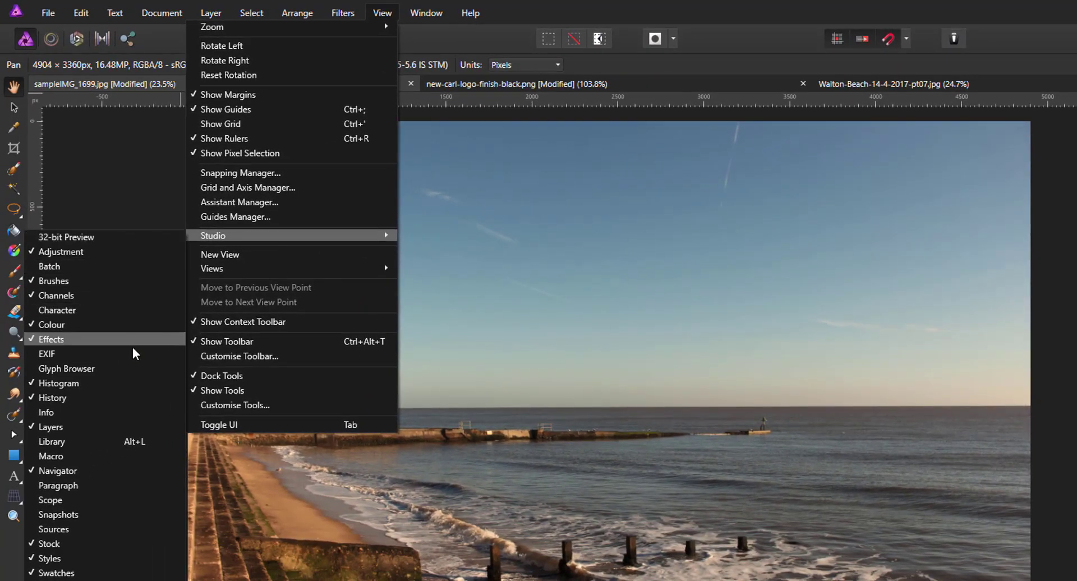
click(102, 456)
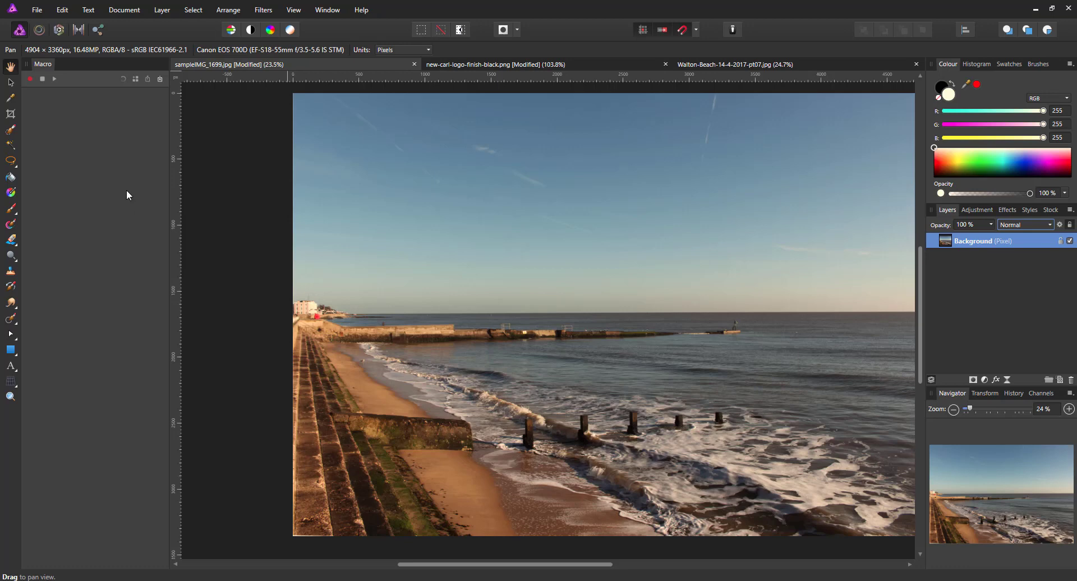
Step: Show the macro Library panel from View > Studio
click(294, 11)
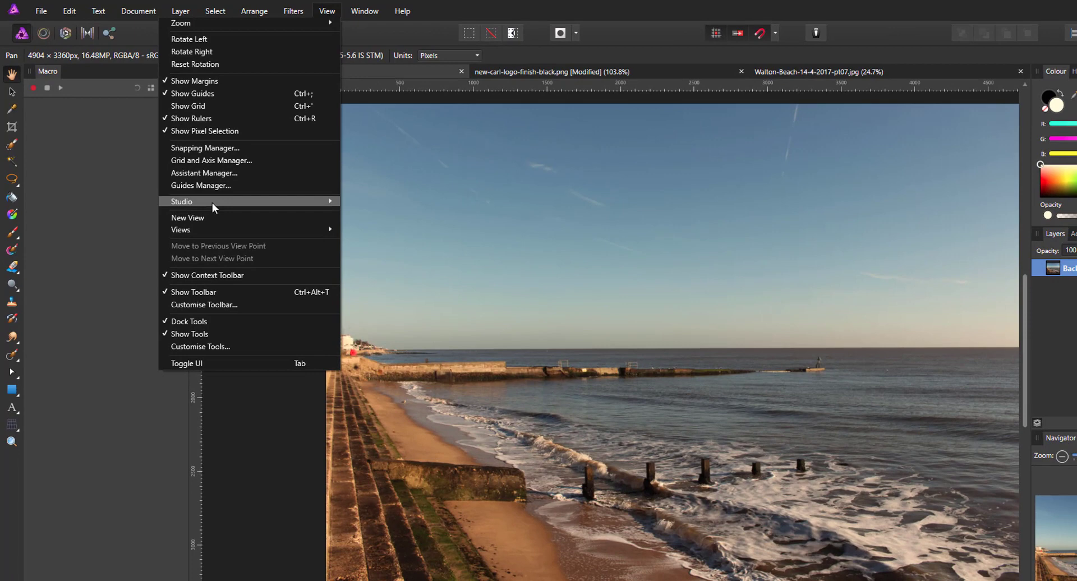
mouse_move(213, 203)
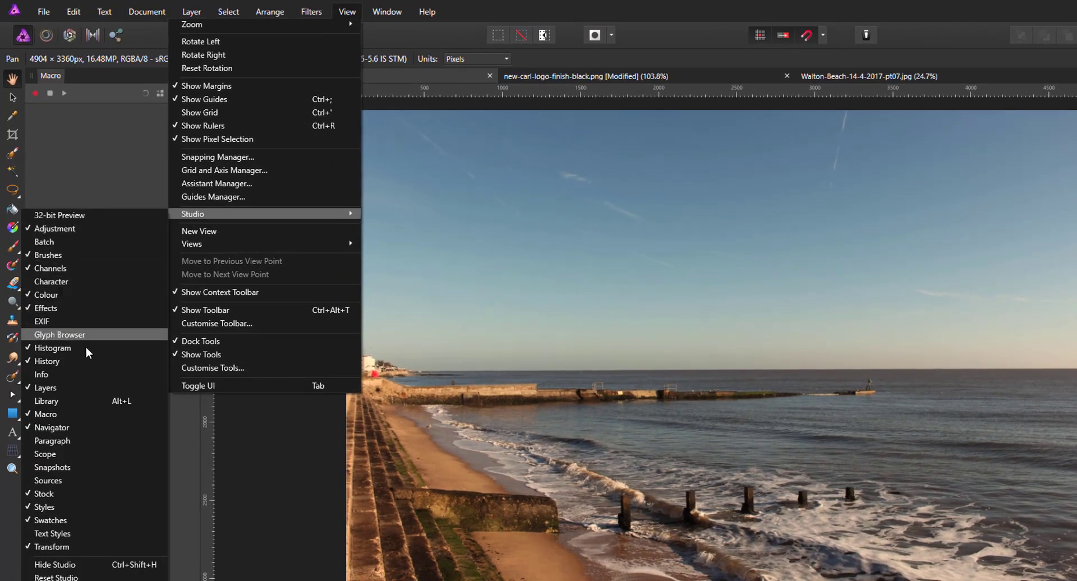
click(89, 402)
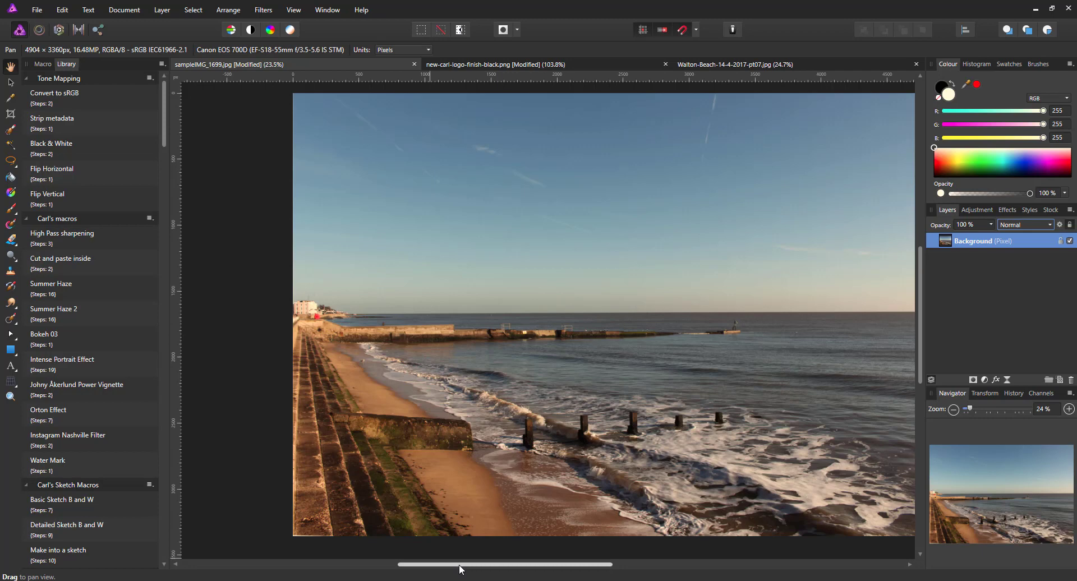
drag(461, 568, 475, 567)
drag(495, 566, 500, 568)
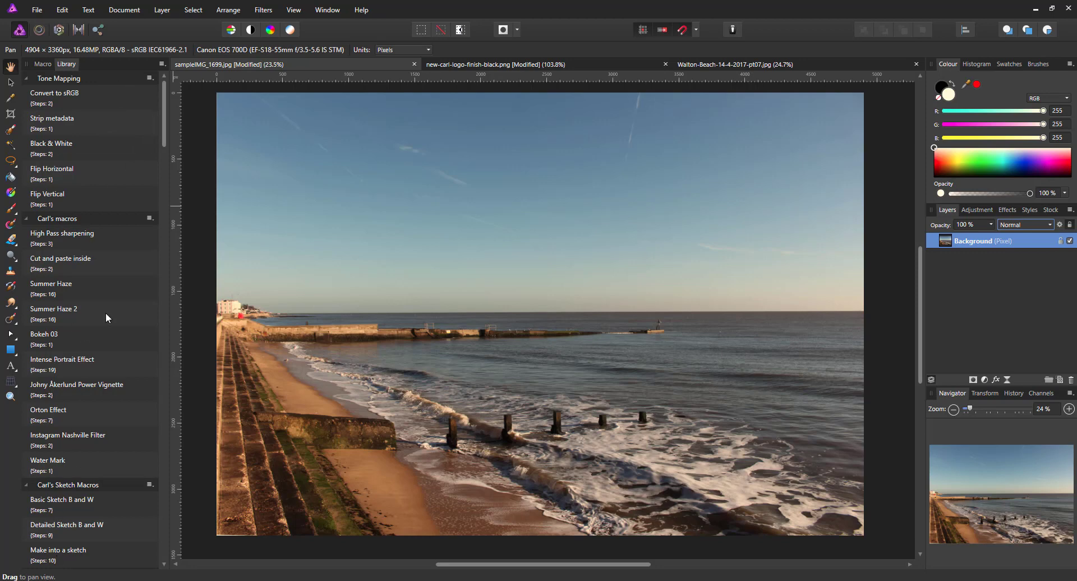
mouse_move(167, 105)
mouse_down()
mouse_move(170, 517)
mouse_move(167, 95)
mouse_up()
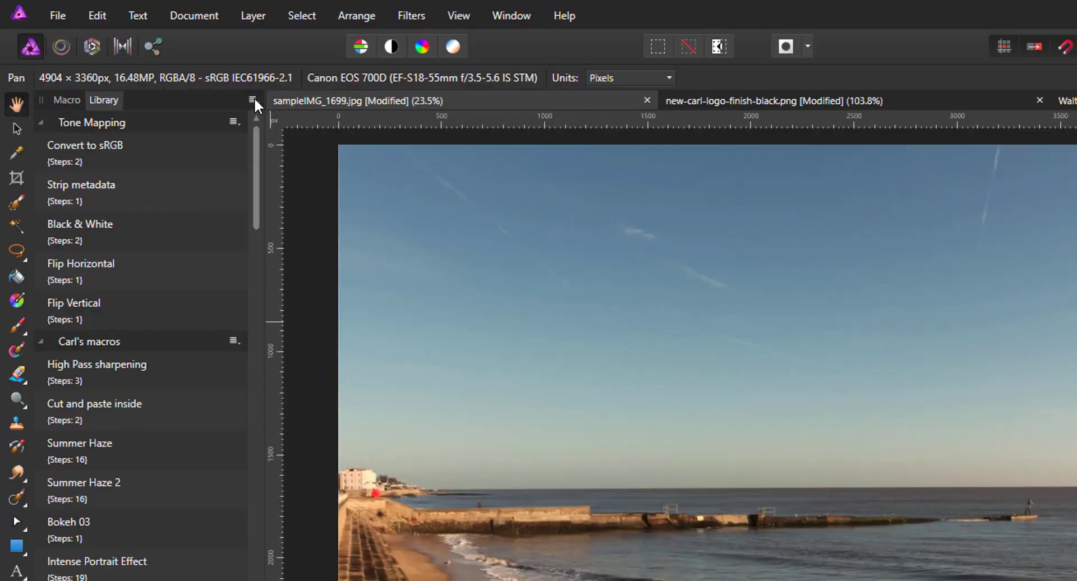
Step: Create a new macro category and scroll the library to find 'Macros' at the end
click(253, 99)
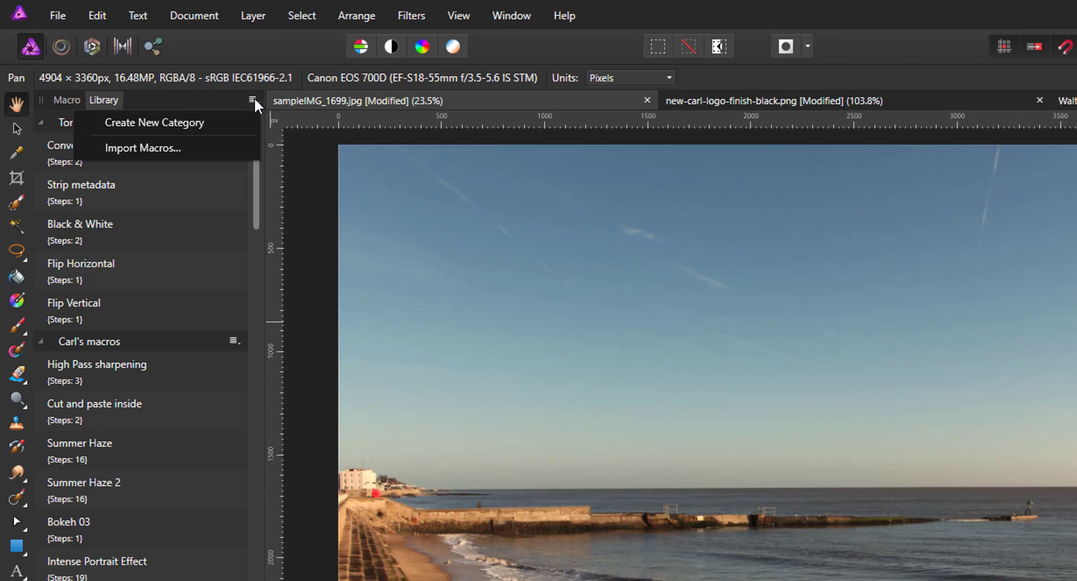
click(138, 122)
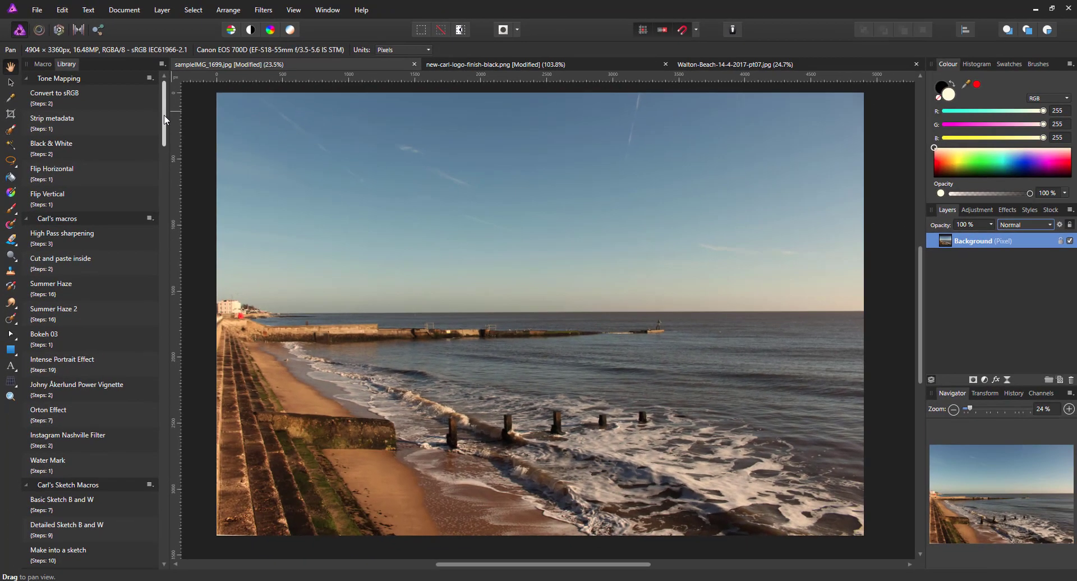
drag(257, 211, 257, 477)
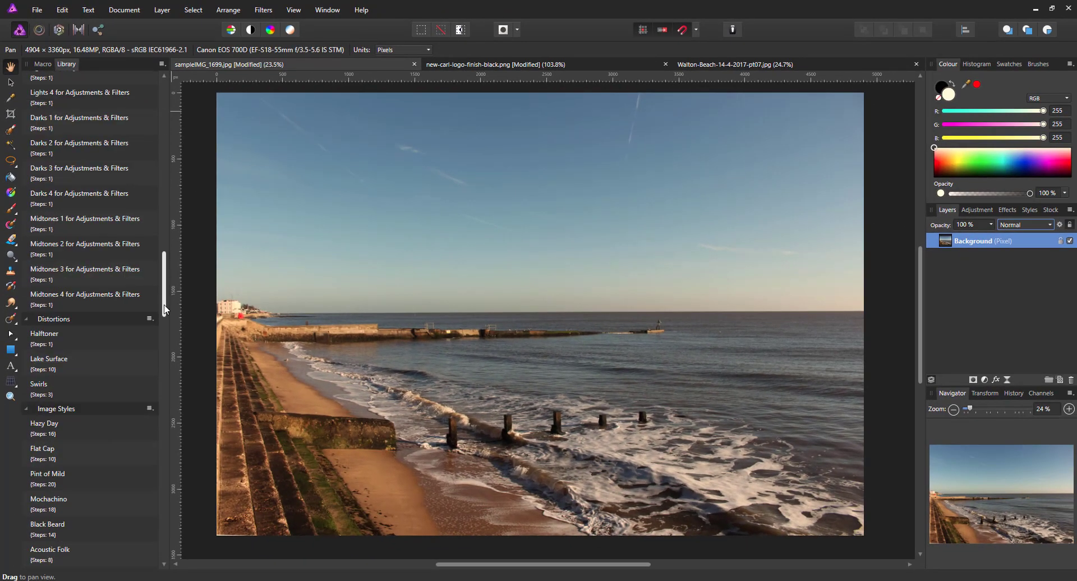
drag(165, 308, 168, 555)
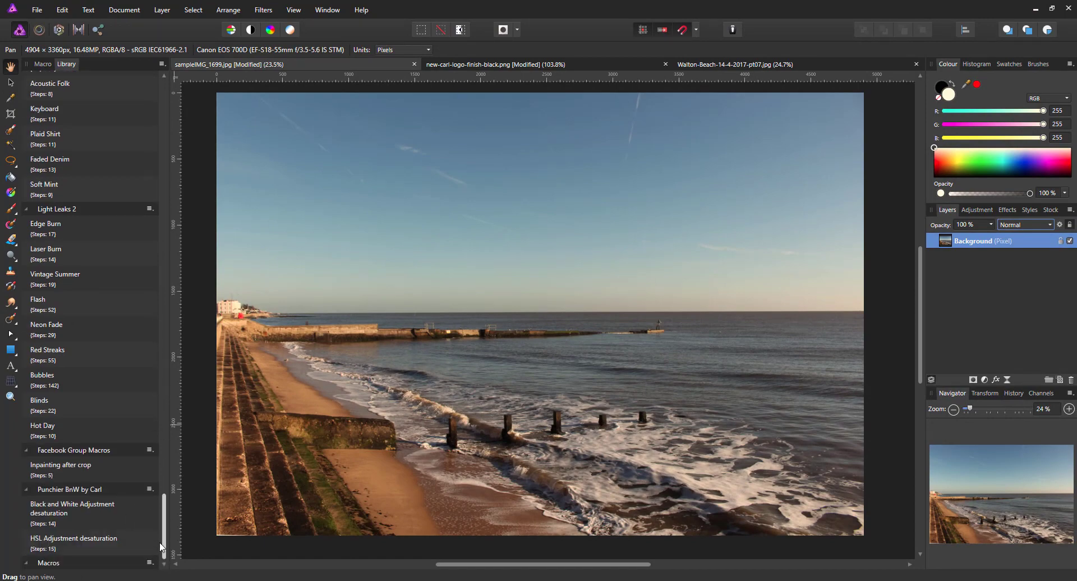
drag(166, 525, 167, 99)
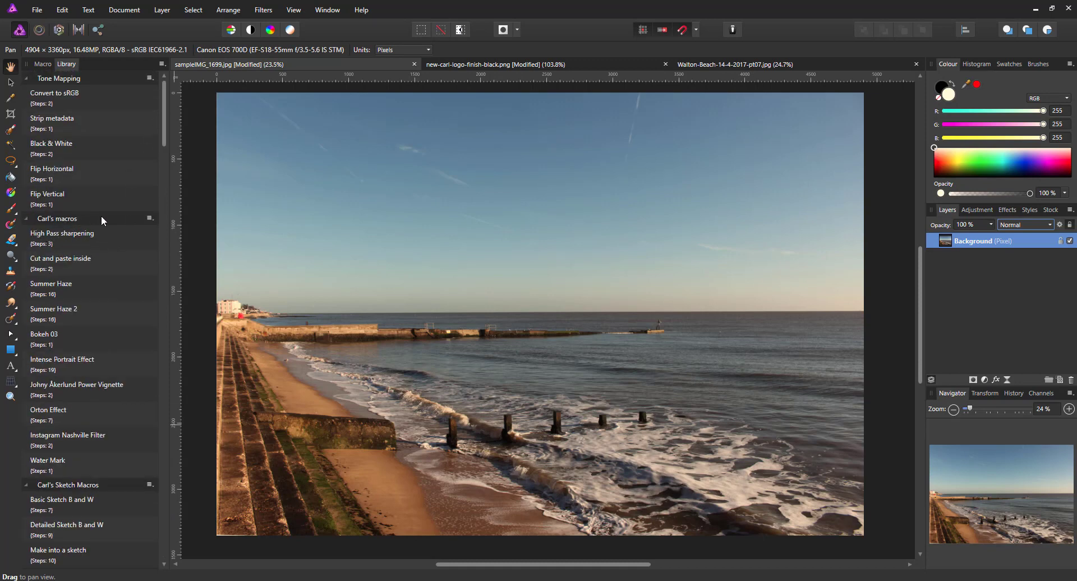
drag(166, 99, 169, 533)
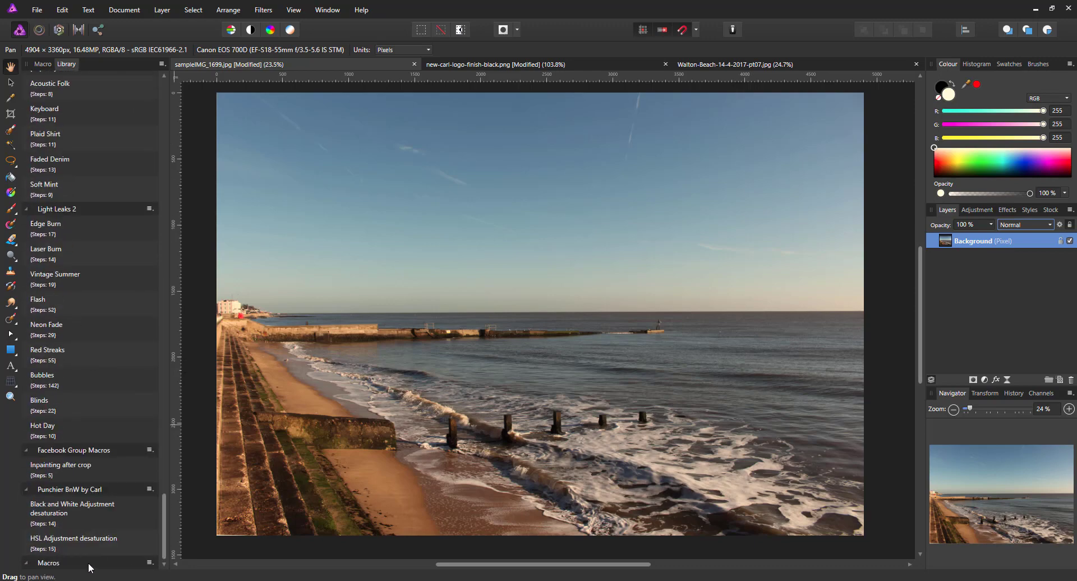
Step: Rename the Macros category to 'Watermark Macros' by adding 'Watermark' before the name
click(149, 563)
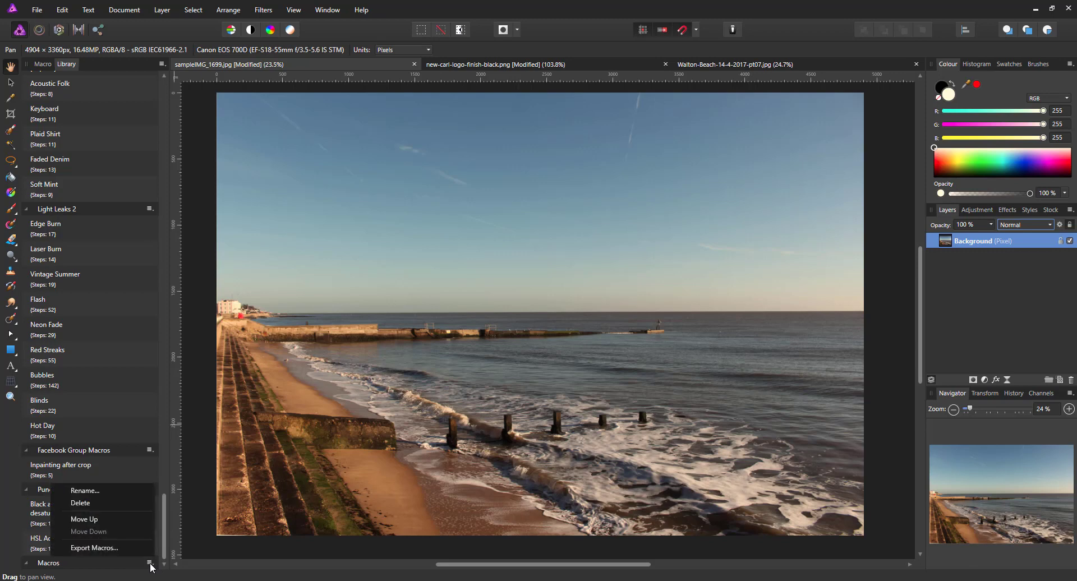
click(86, 491)
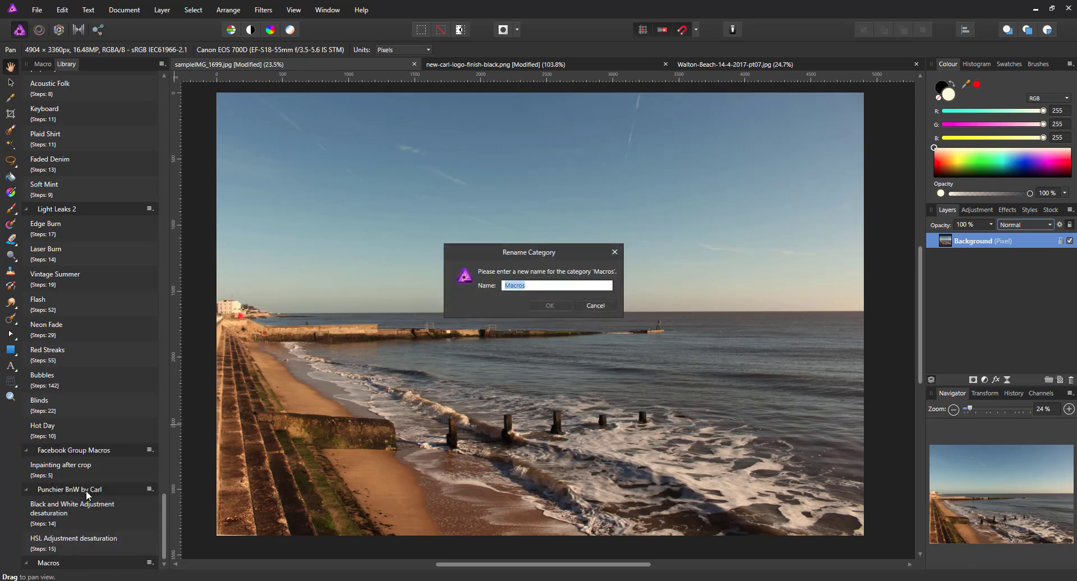
click(520, 286)
text(Watermark)
click(559, 304)
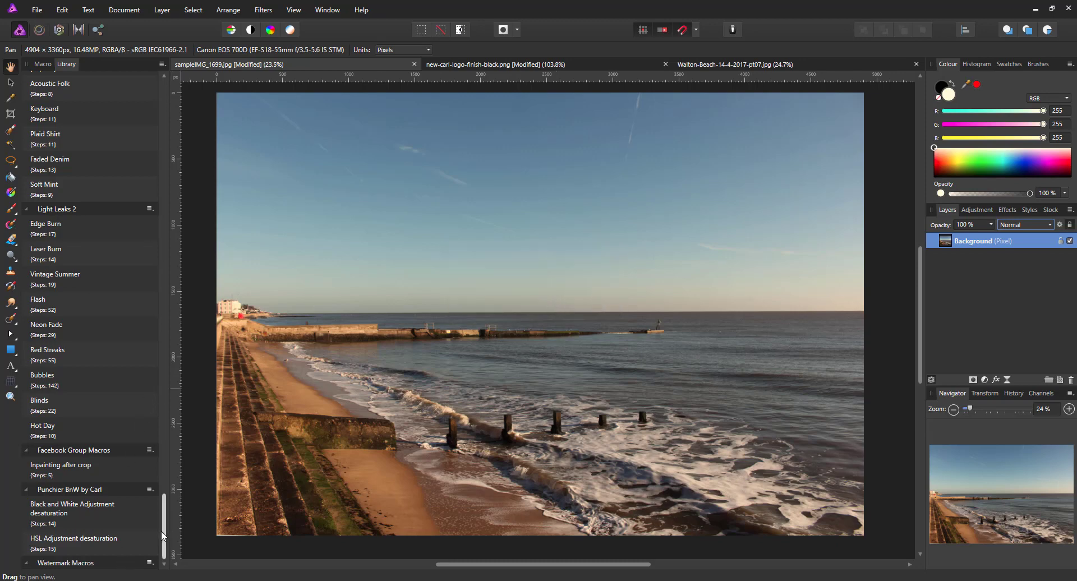
drag(166, 517, 167, 96)
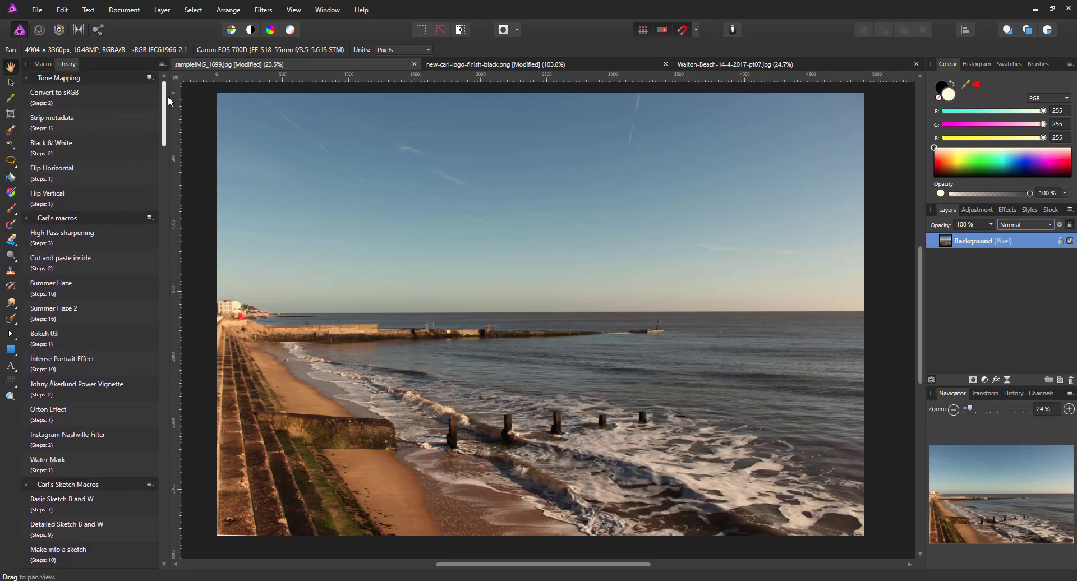
Step: Switch from Library to the Macro tab to show the empty recorder
click(42, 64)
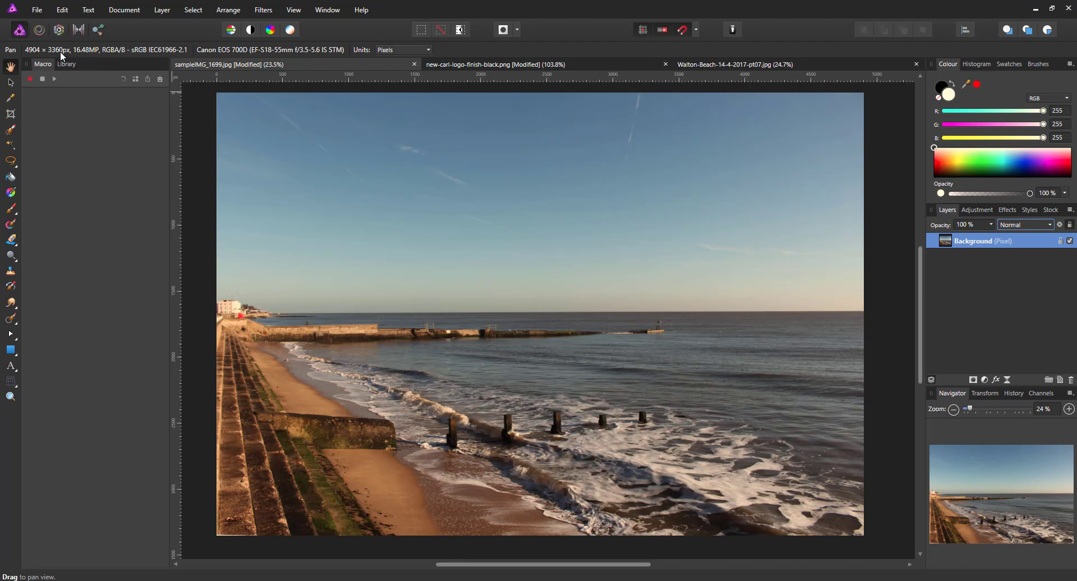
Step: Start a new 4904 × 3360 px, 300 DPI document with transparent background from the File menu
click(37, 10)
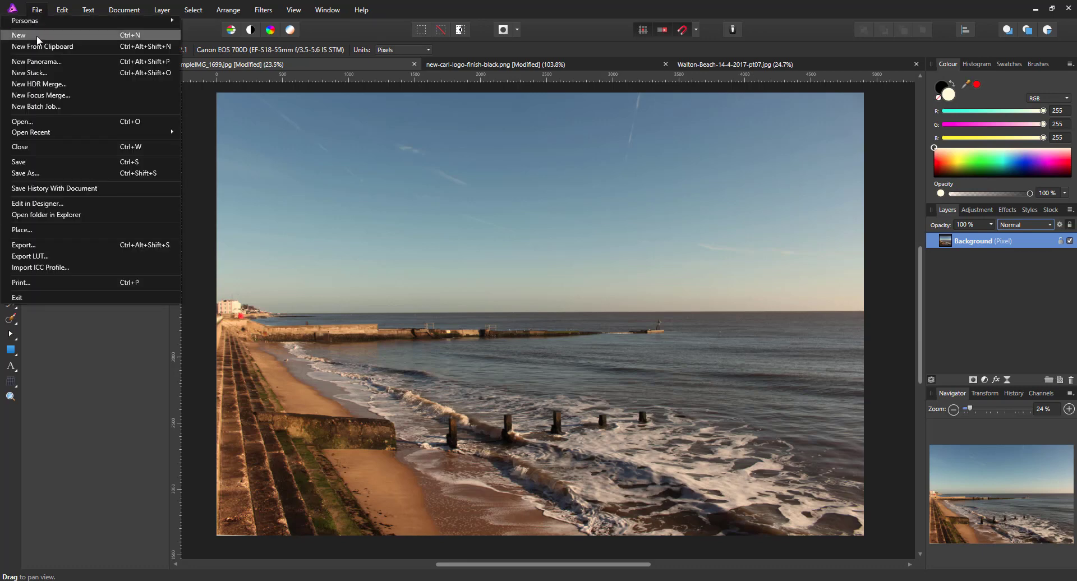
click(36, 35)
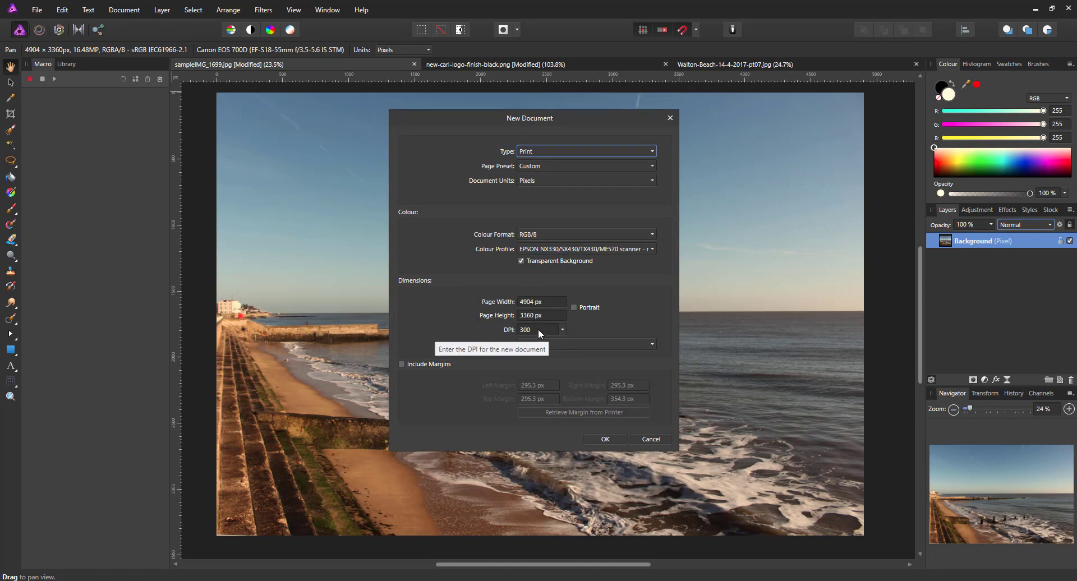
Step: Create the document, add a pixel layer and flood-fill it orange (RGB 241, 124, 0)
click(605, 438)
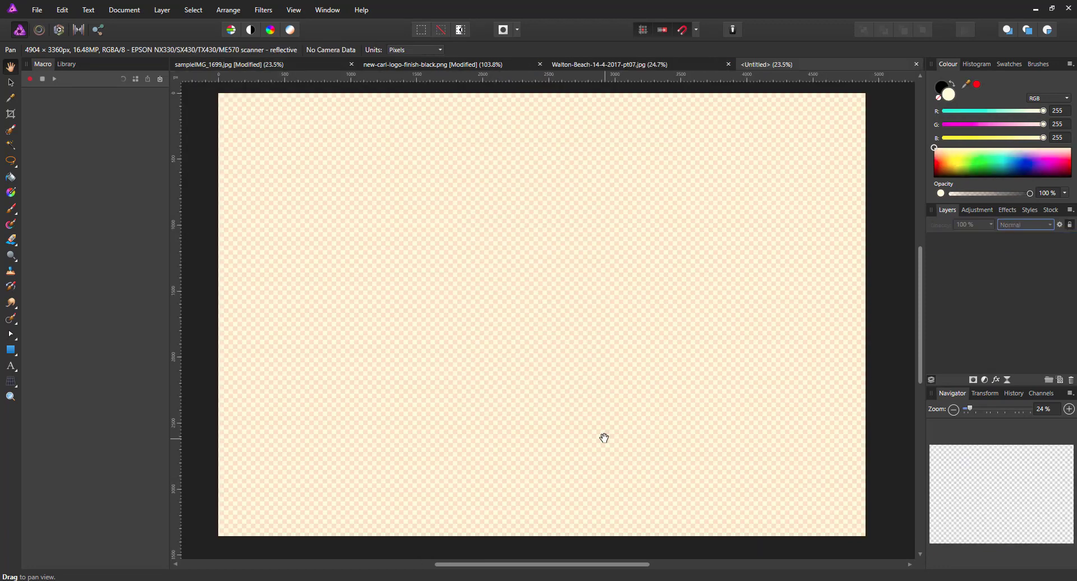
click(1062, 381)
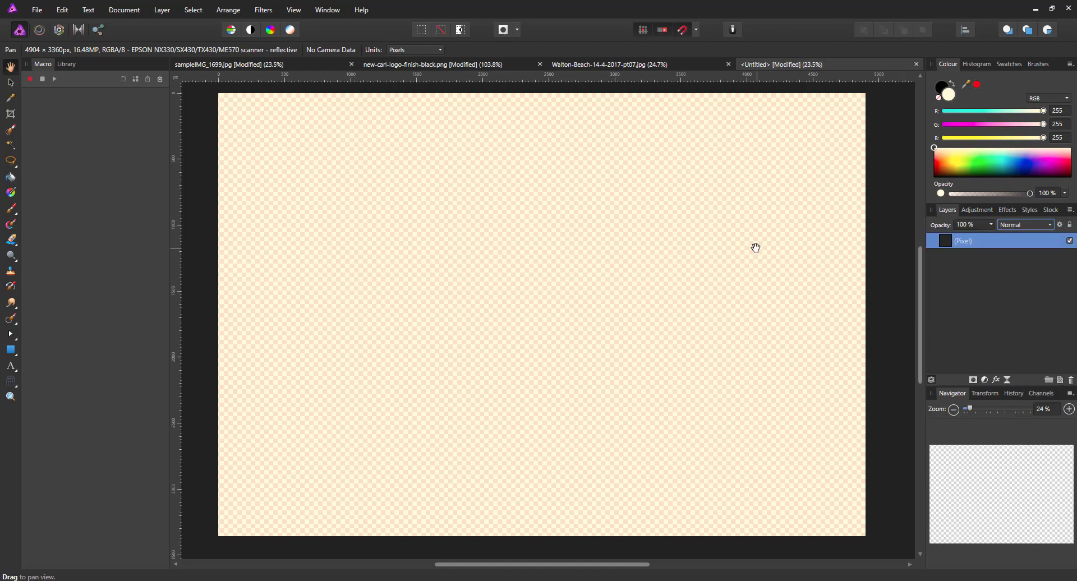
click(10, 178)
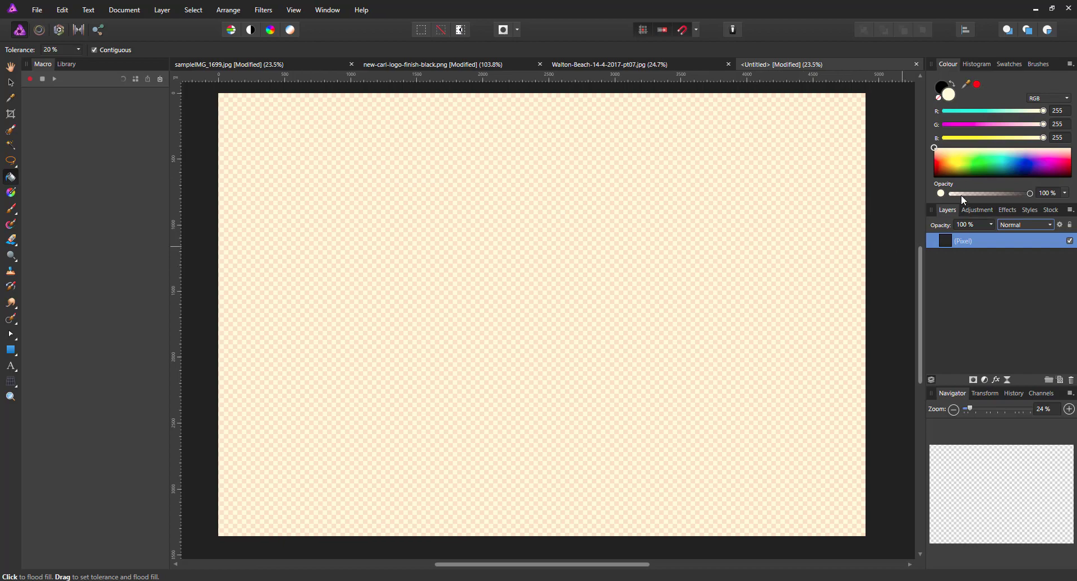
click(947, 164)
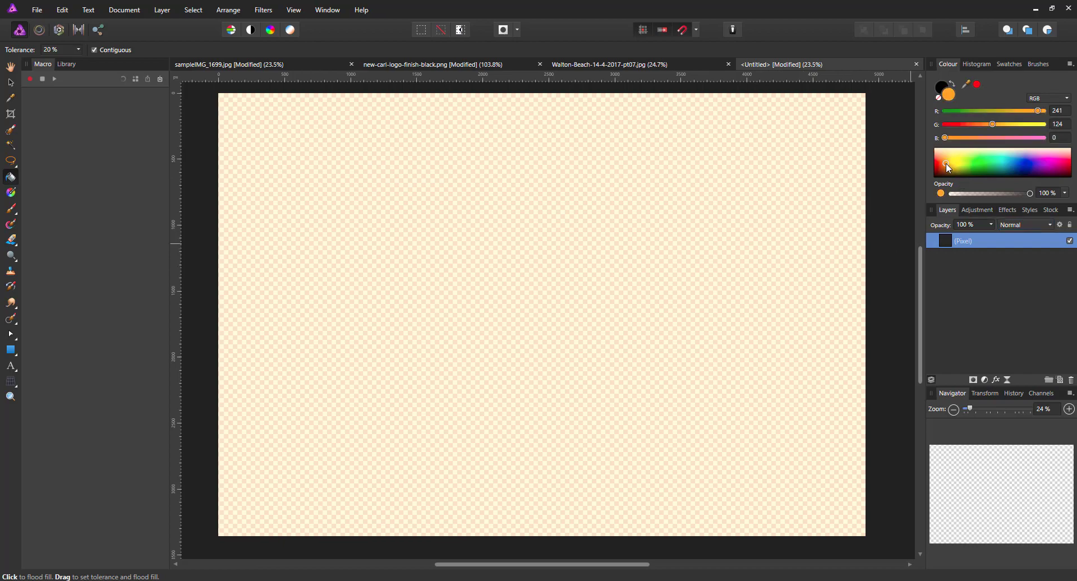
click(500, 237)
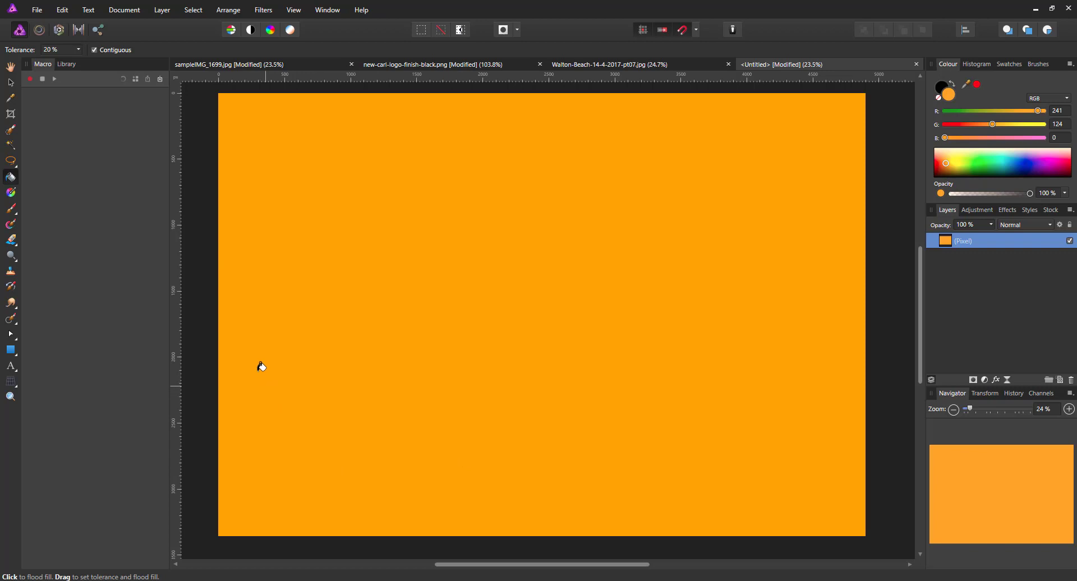
click(11, 83)
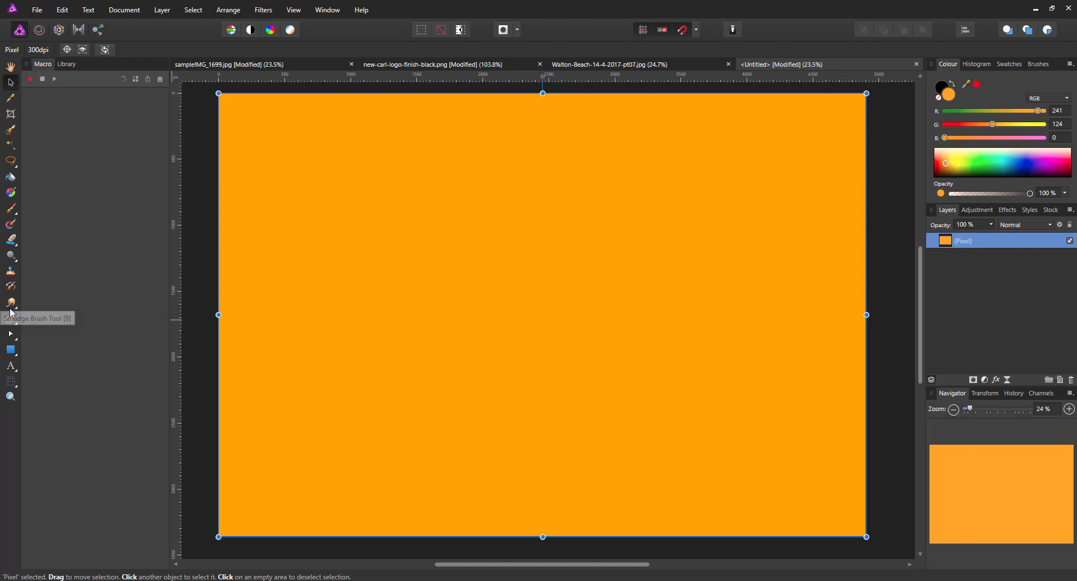
Step: Select the Artistic Text Tool, with black (RGB 0, 0, 0) as the text colour
click(10, 368)
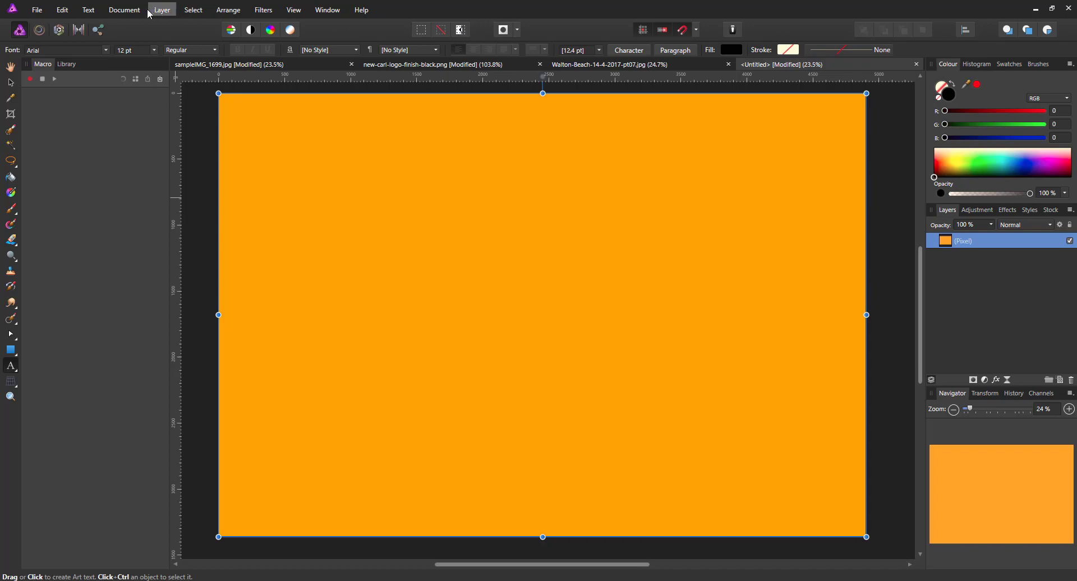
Step: Show the Glyph Browser panel, listing Arial's regular glyphs, beside the orange canvas
click(90, 10)
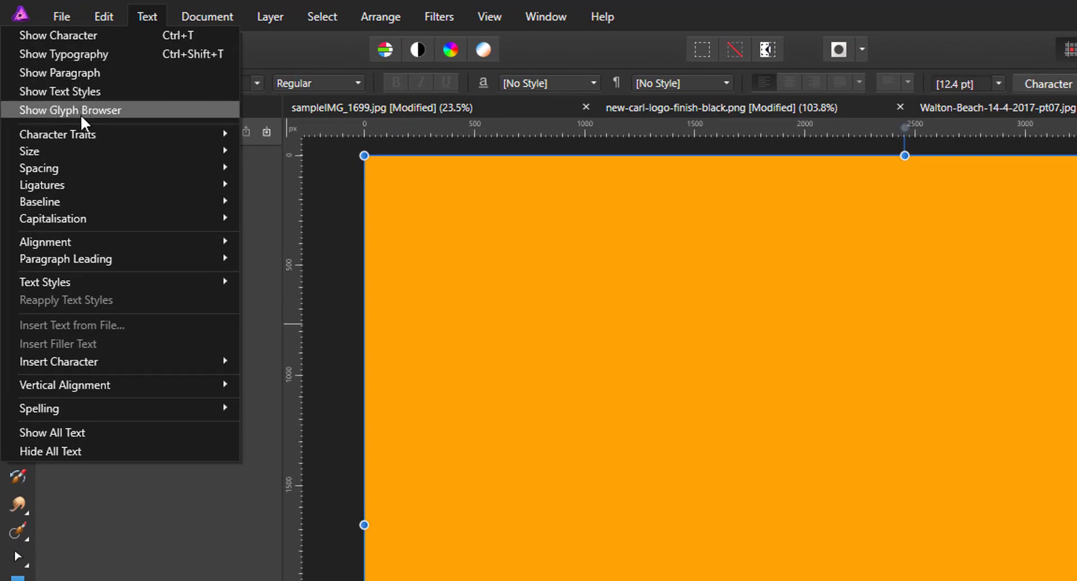
mouse_move(438, 17)
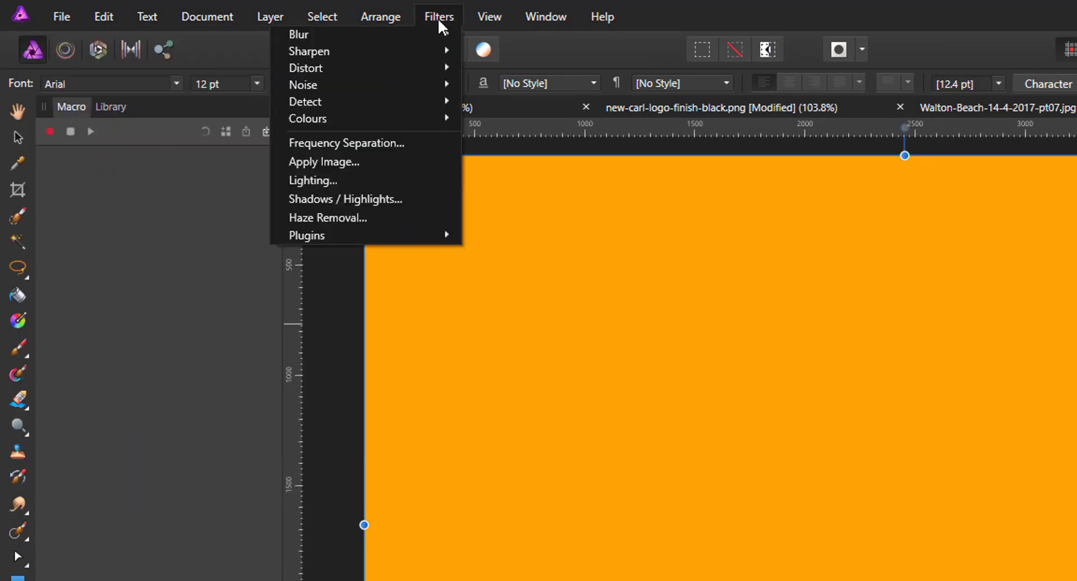
mouse_move(494, 17)
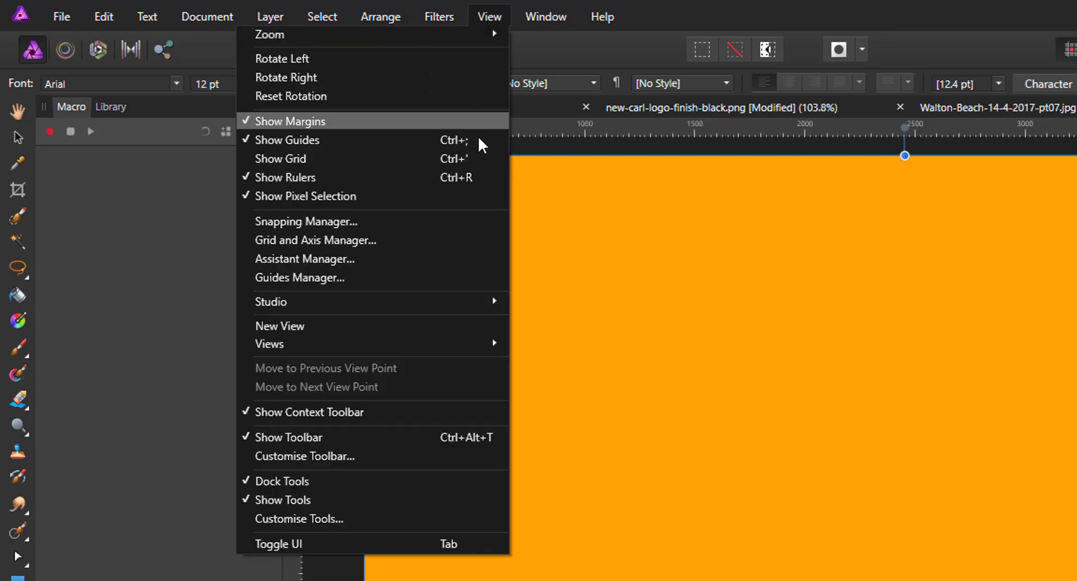
mouse_move(426, 305)
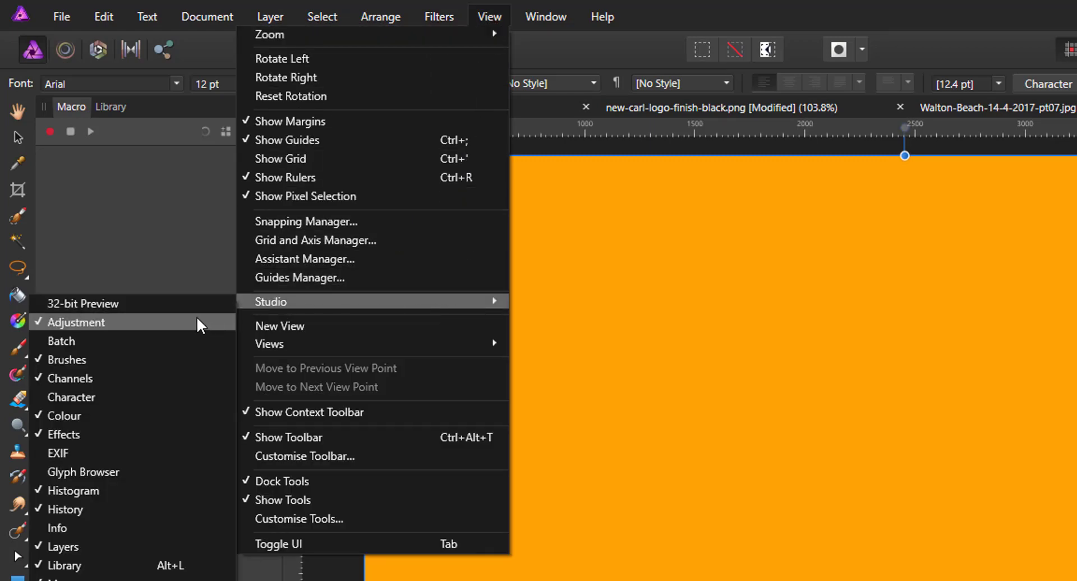
click(103, 472)
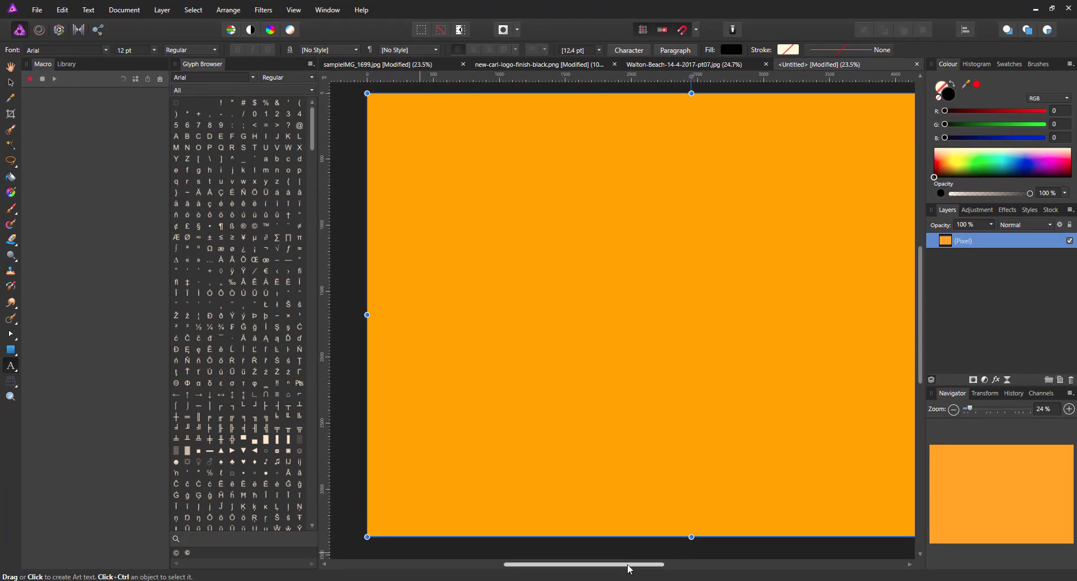
drag(628, 566, 644, 567)
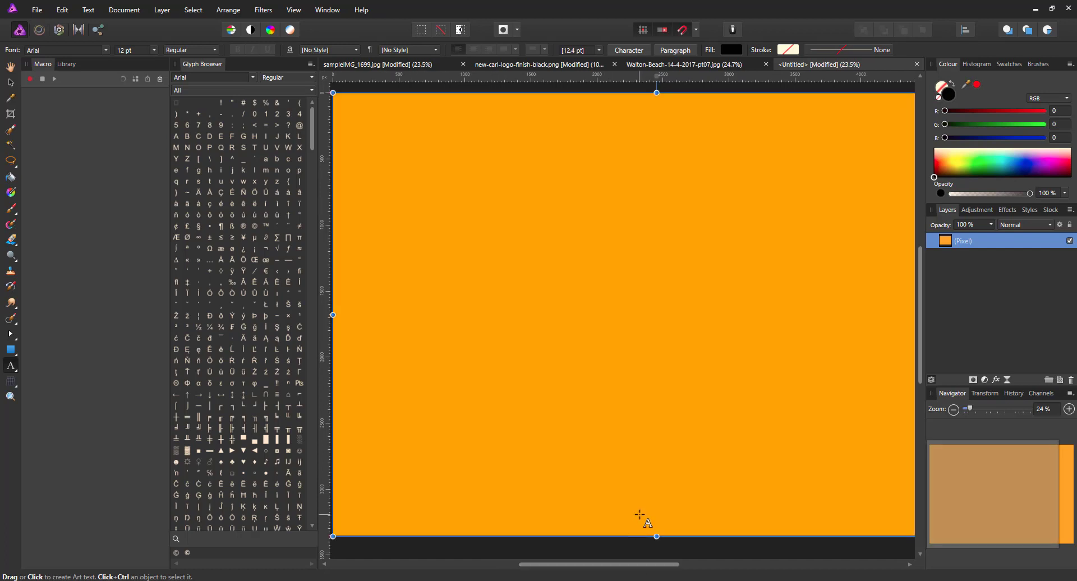
key(ctrl+minus)
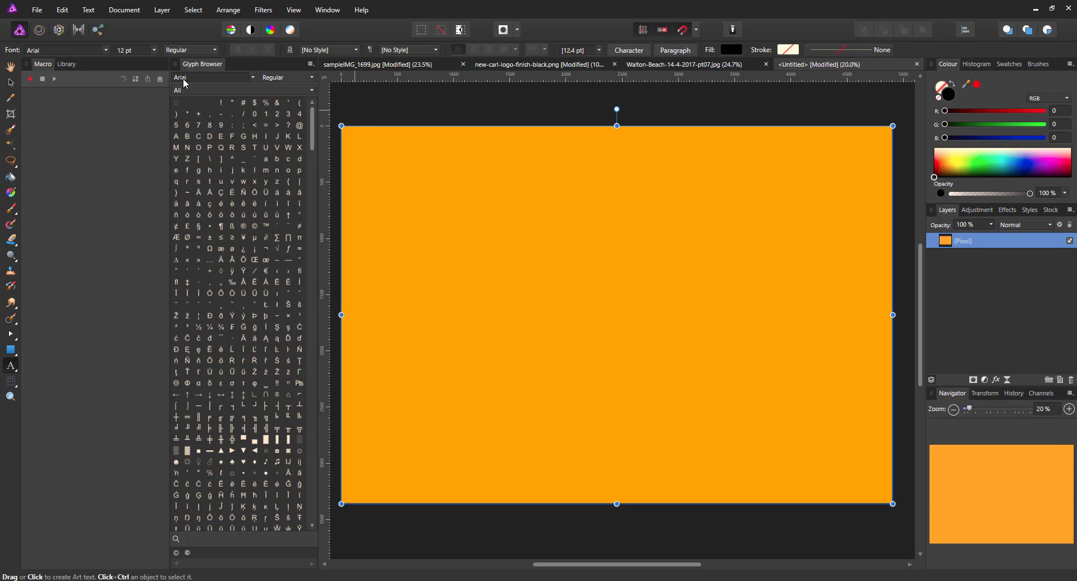
click(253, 79)
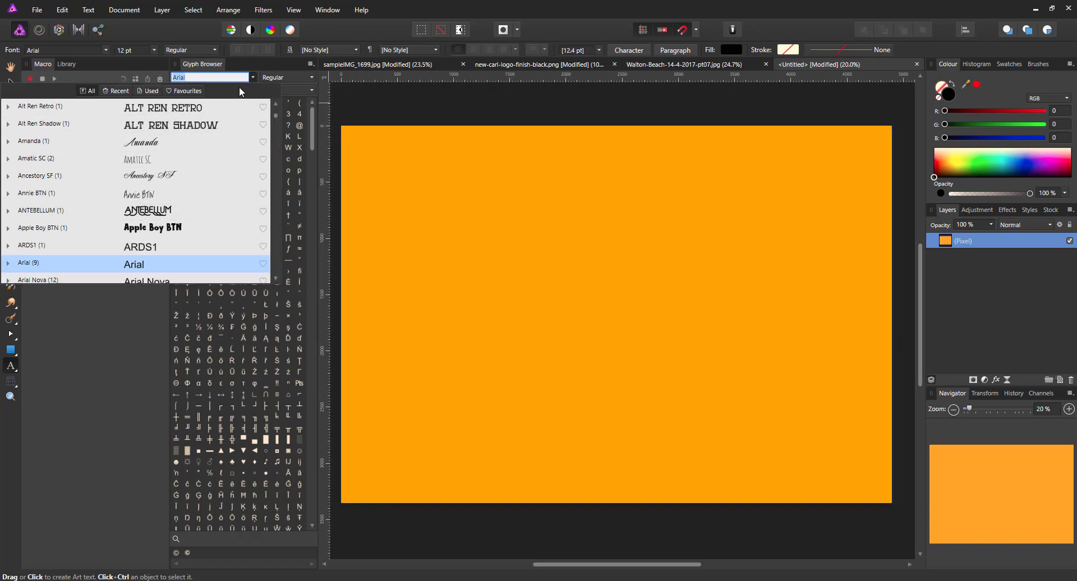
click(254, 78)
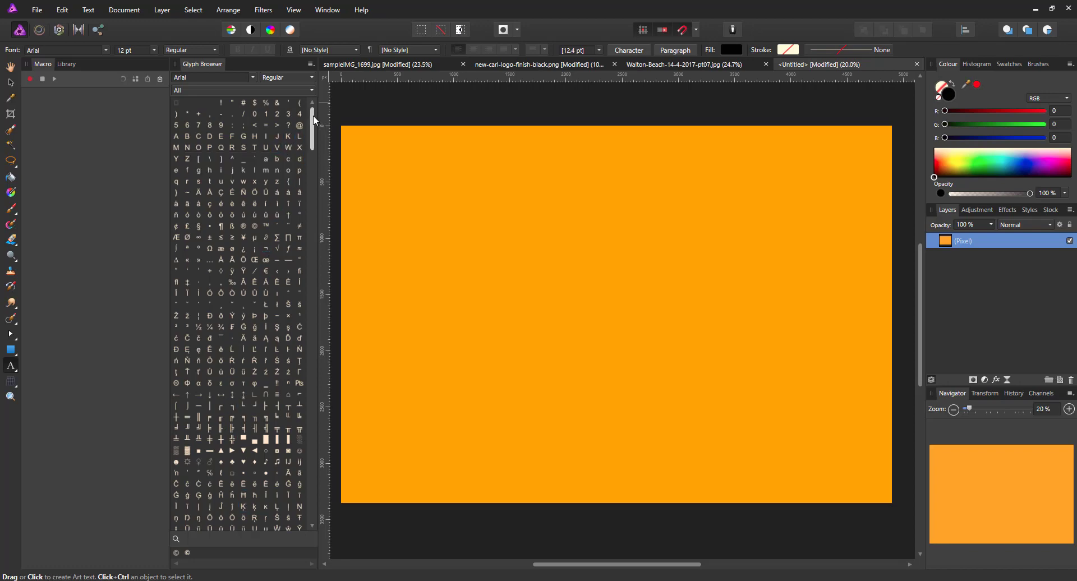
mouse_move(314, 121)
mouse_down()
mouse_move(327, 254)
mouse_move(318, 106)
mouse_up()
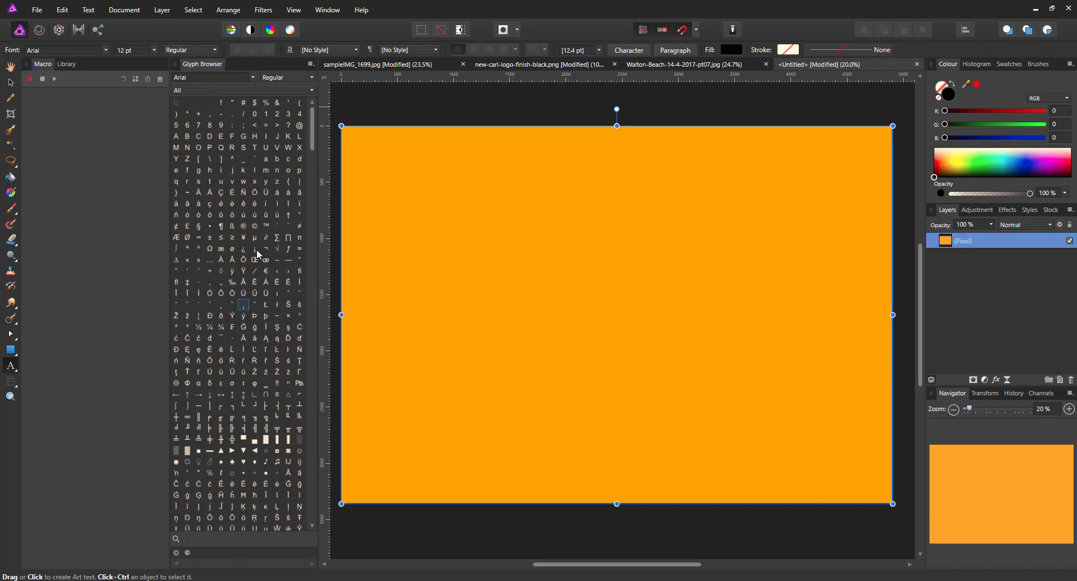
mouse_move(315, 125)
mouse_down()
mouse_move(320, 405)
mouse_move(314, 116)
mouse_up()
Step: Insert a black © glyph as roughly 220 pt Arial art text at the canvas's upper left
click(255, 227)
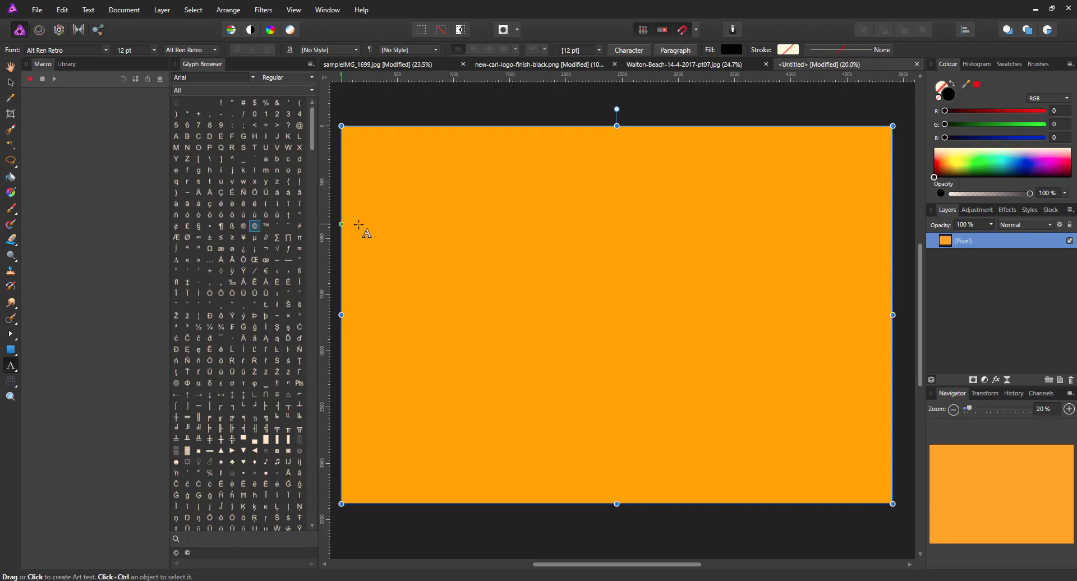
drag(401, 208, 486, 286)
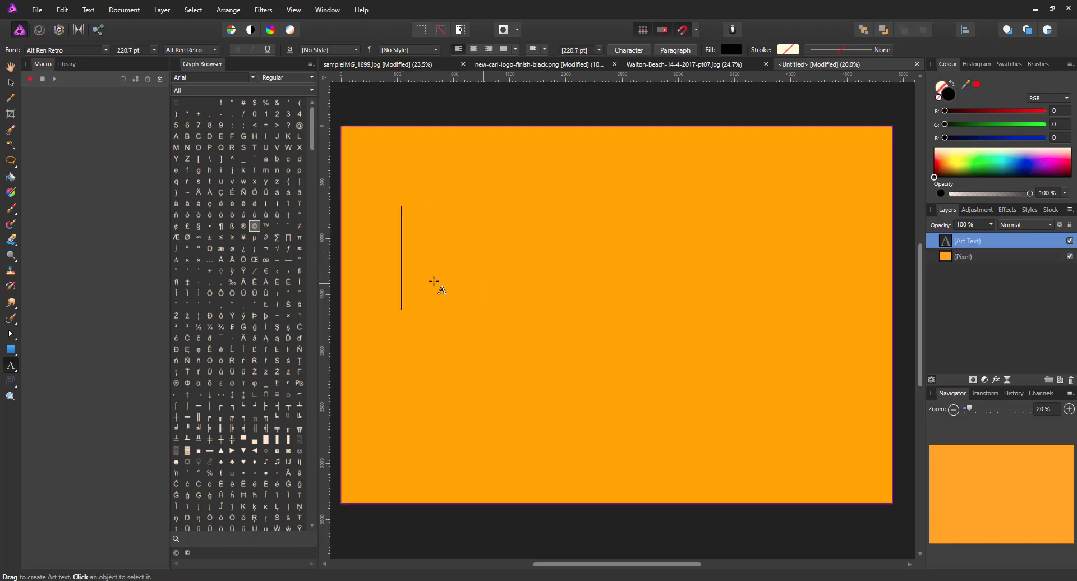
double_click(255, 226)
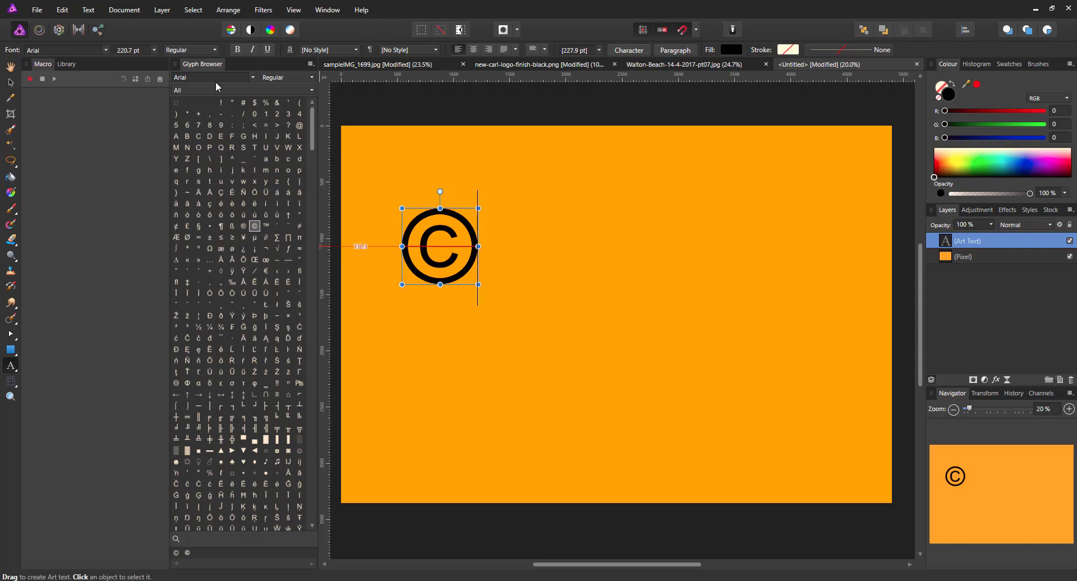
Step: Hide the Glyph Browser panel from the View > Studio list
click(165, 12)
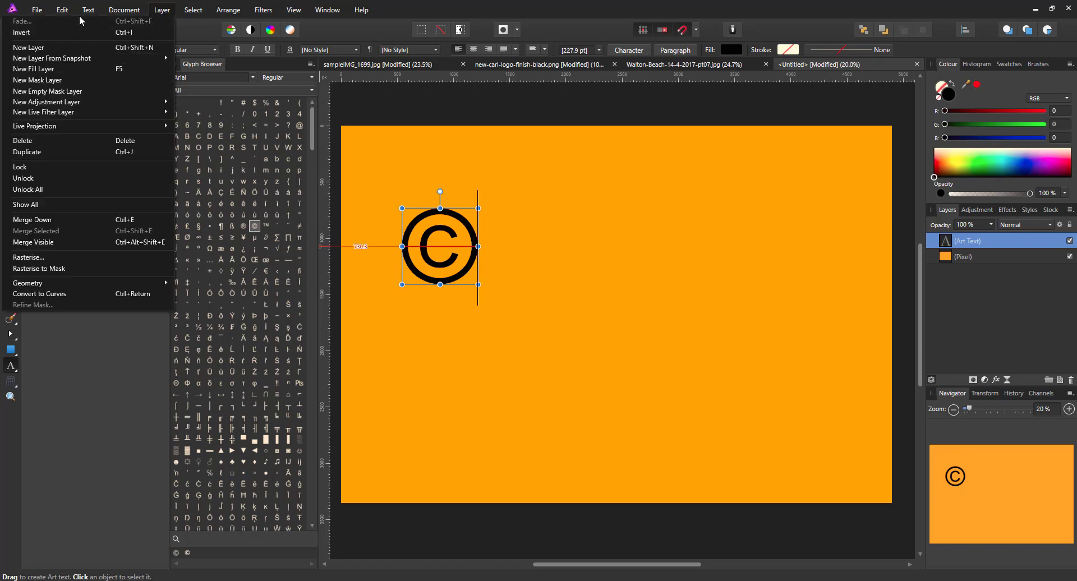
mouse_move(87, 12)
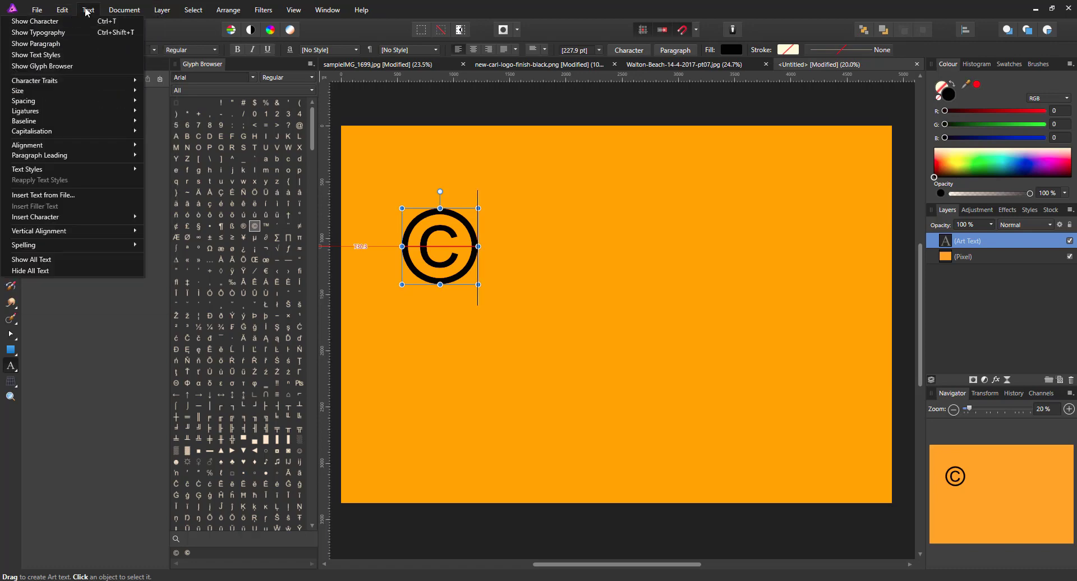
click(66, 67)
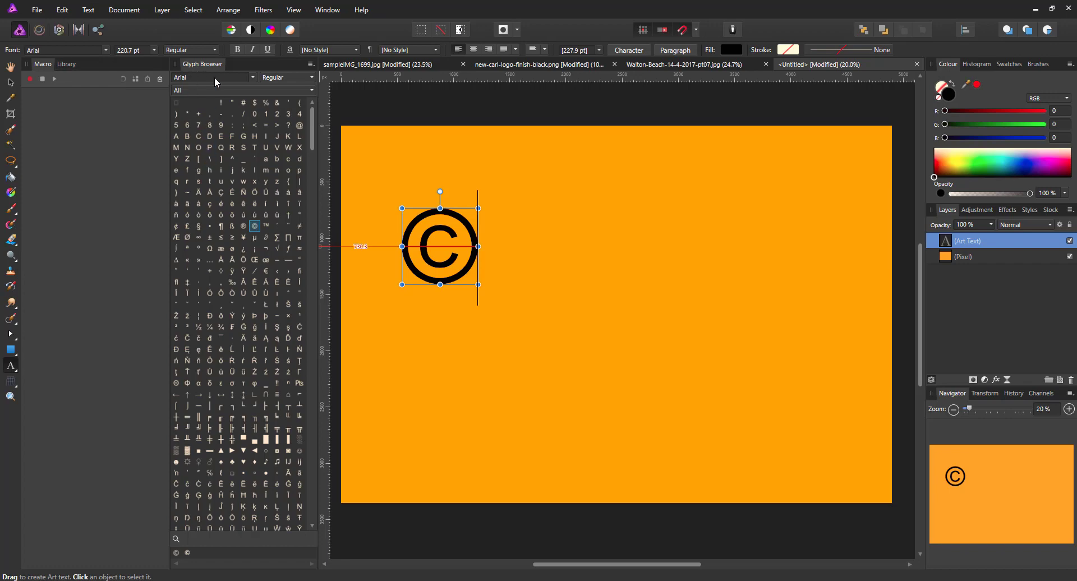
click(296, 14)
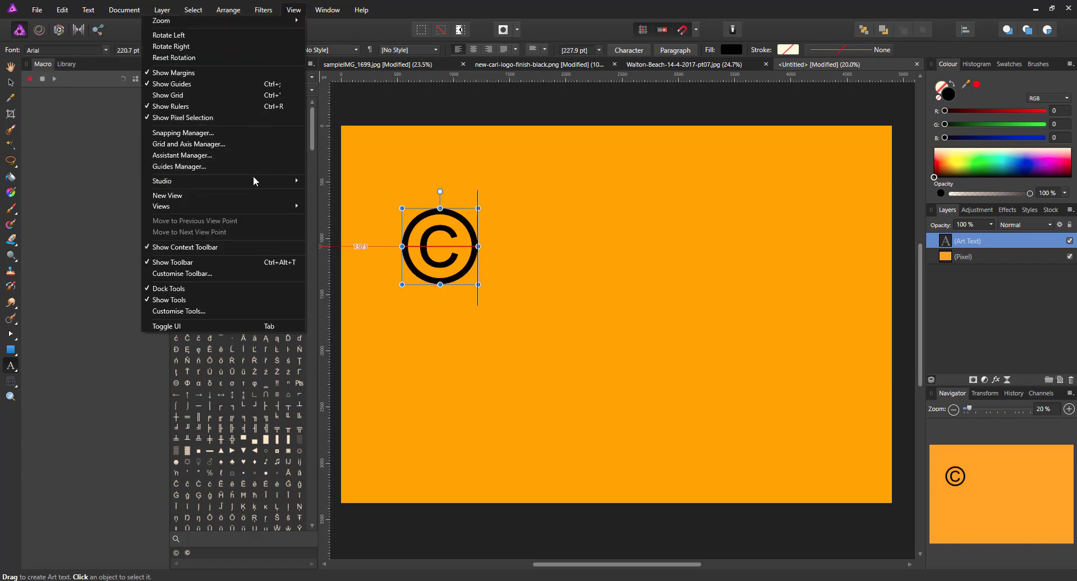
mouse_move(255, 180)
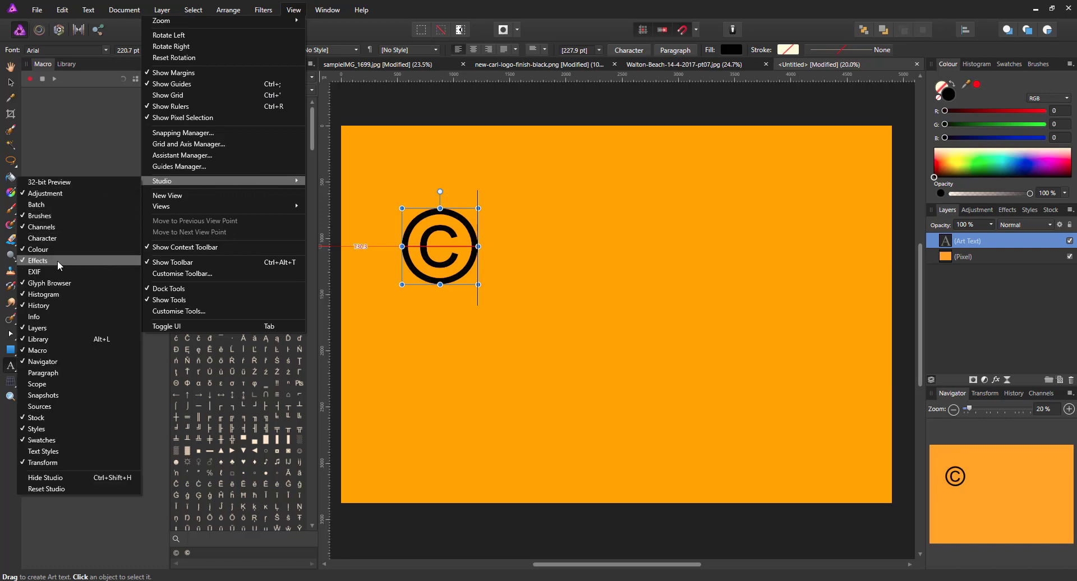
click(43, 284)
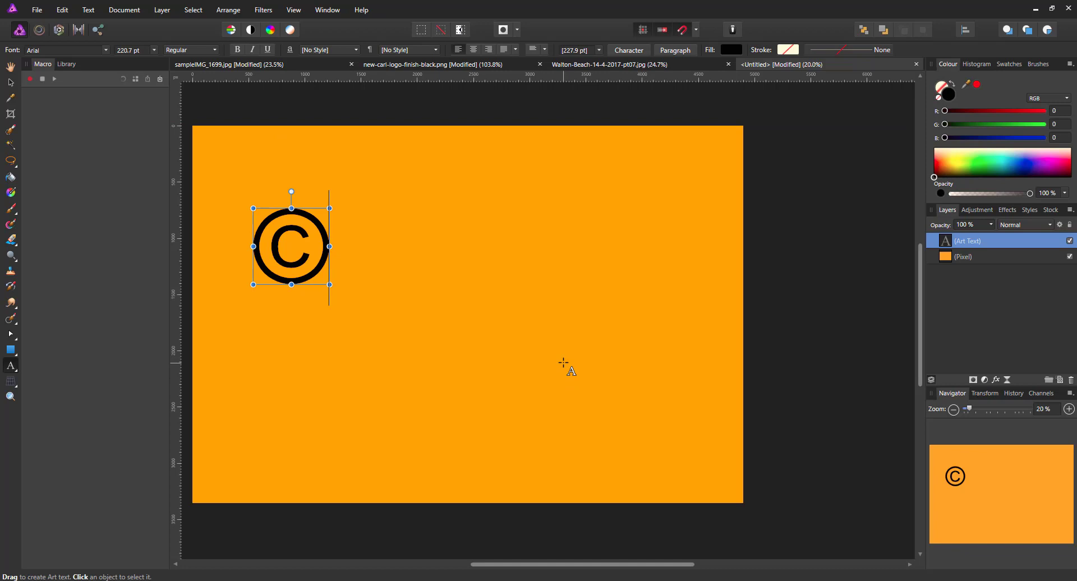
Step: Recolour the © symbol text to a near-white cream
scroll(564, 363, up, 1)
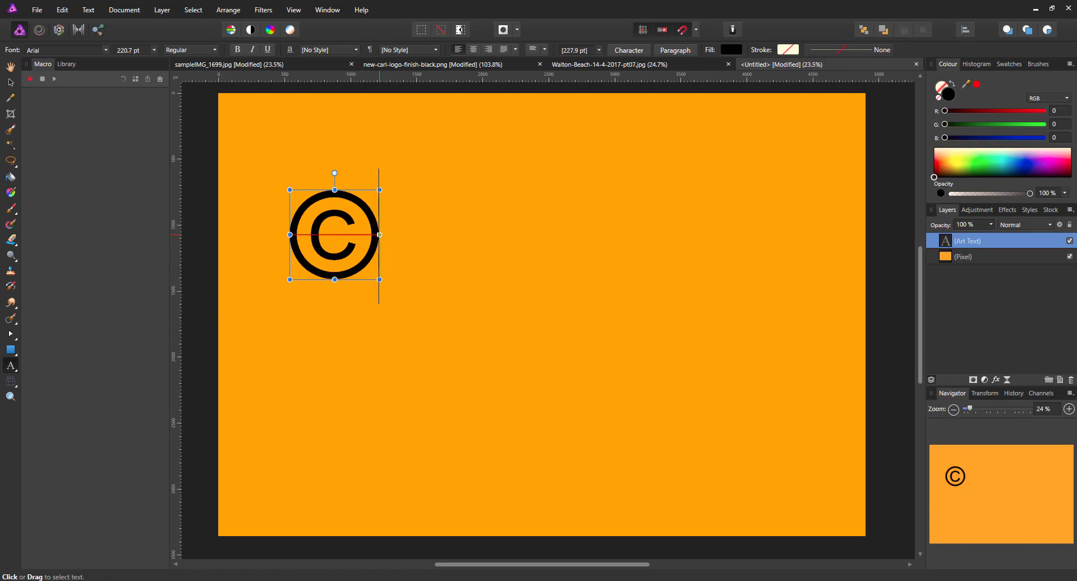
double_click(323, 236)
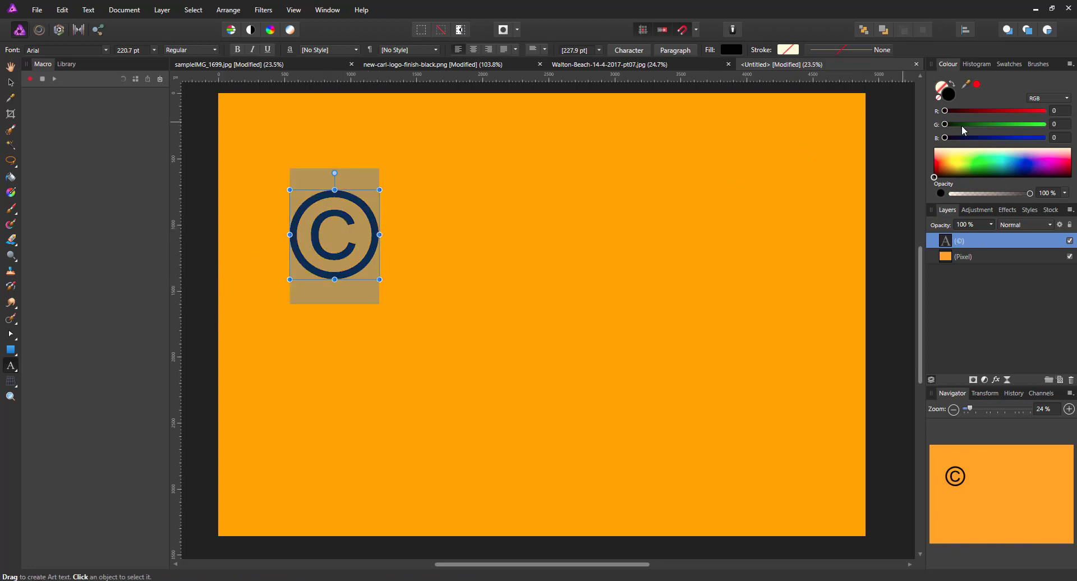
click(936, 149)
drag(936, 152, 934, 147)
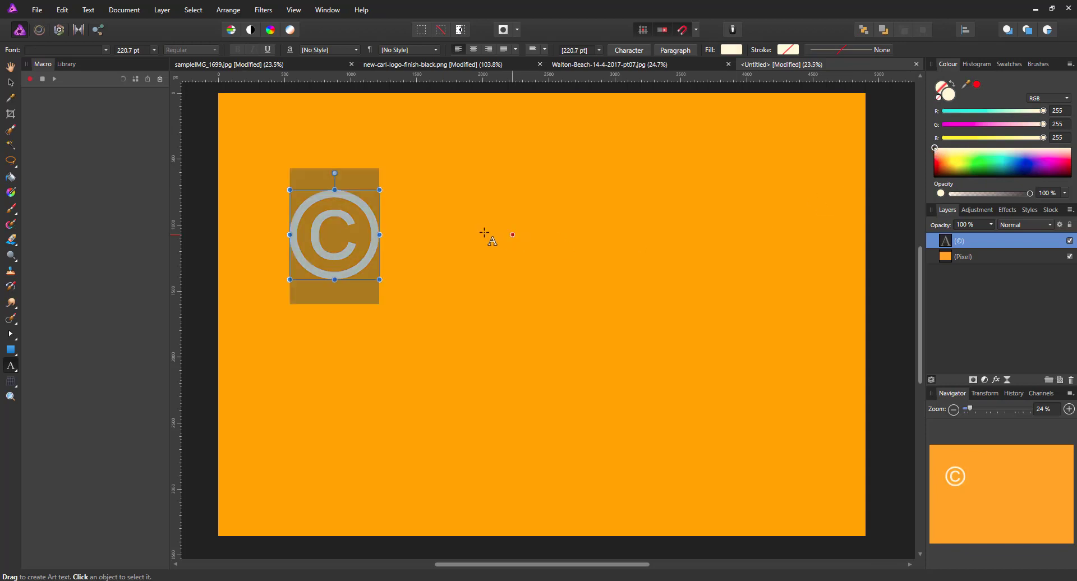
Step: Add 'Copyright' after the symbol and the photographer's name on a second line
click(380, 235)
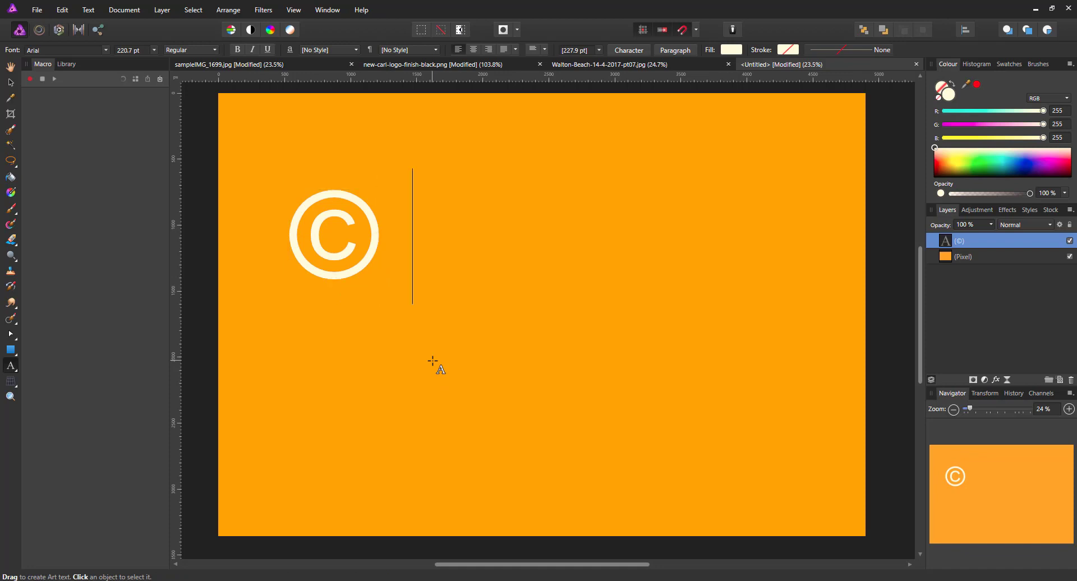
text(Cop)
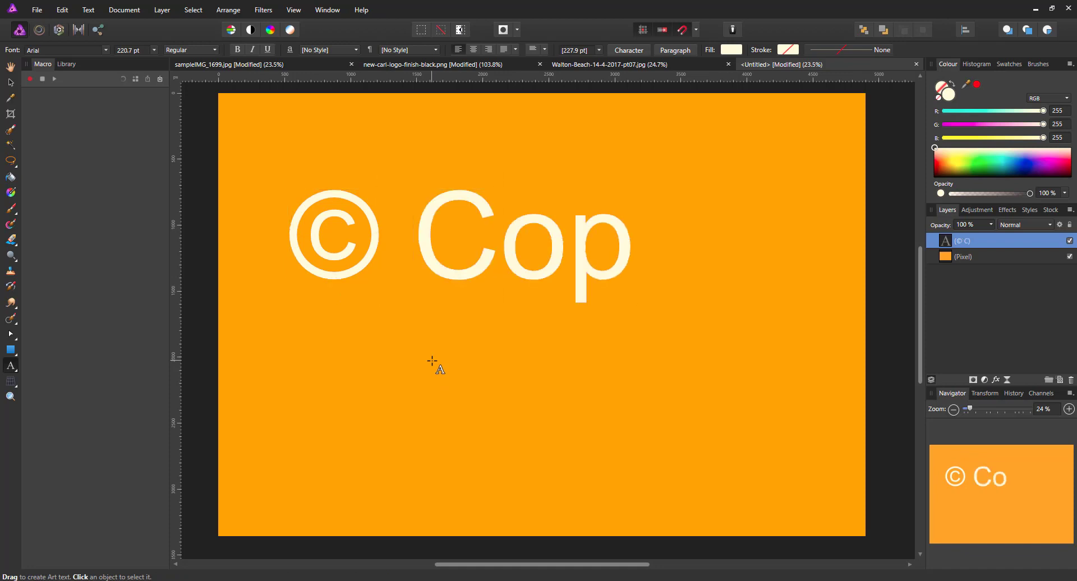
text(yrigh)
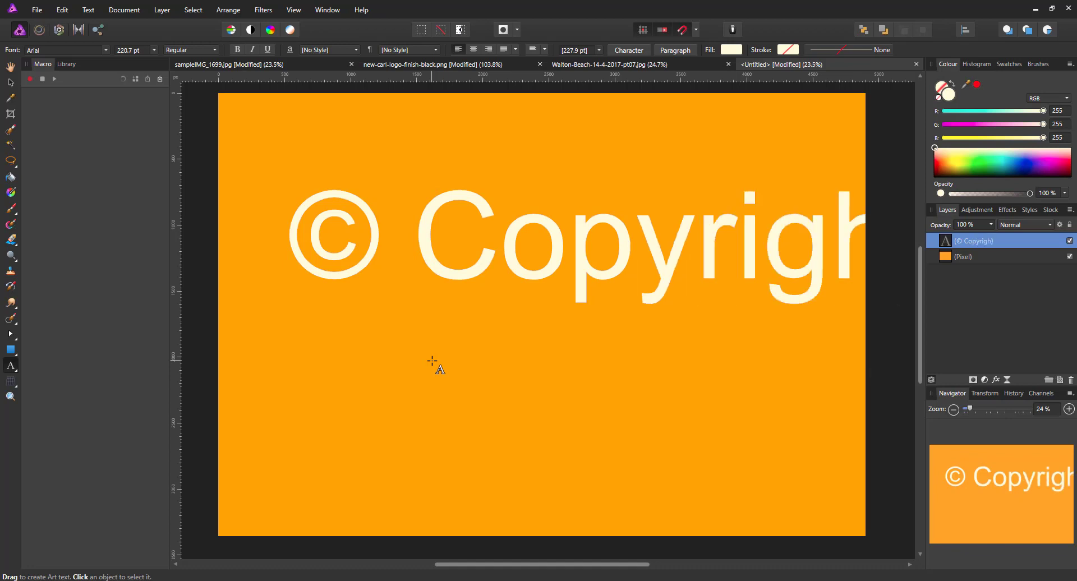
text(t)
key(Return)
text(C)
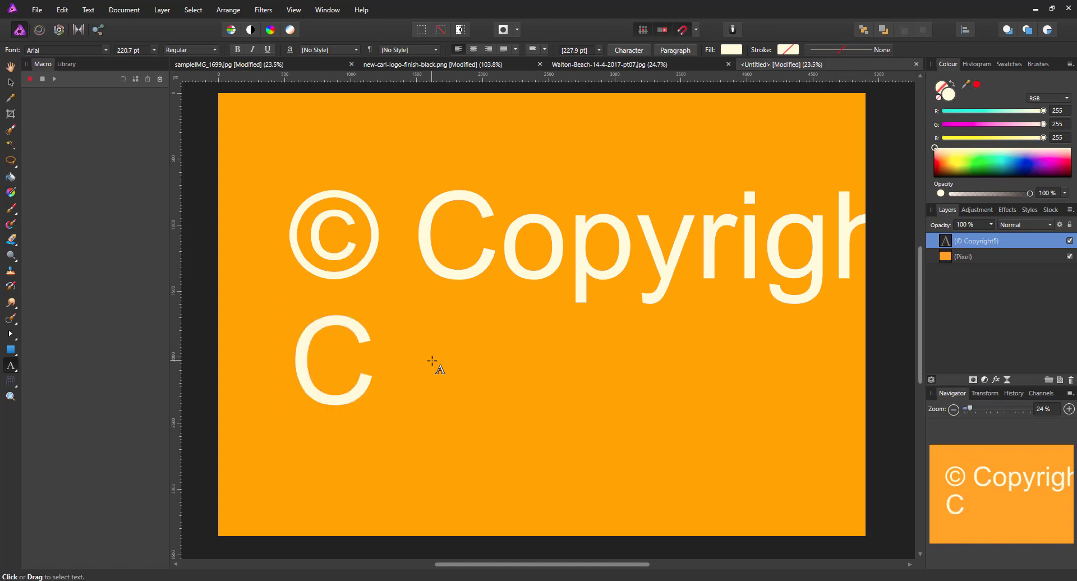
text(arl)
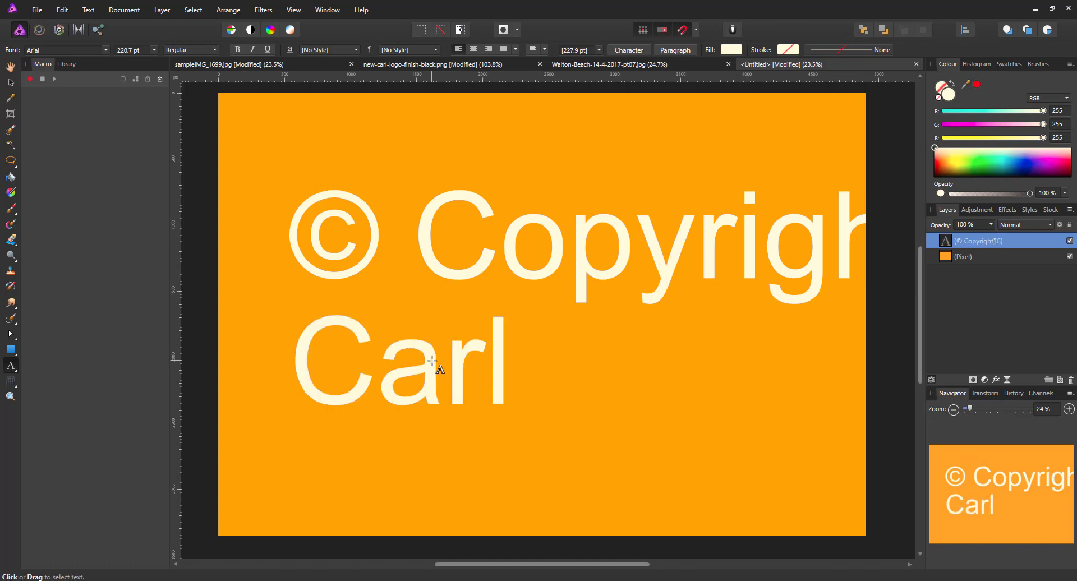
text( Surry)
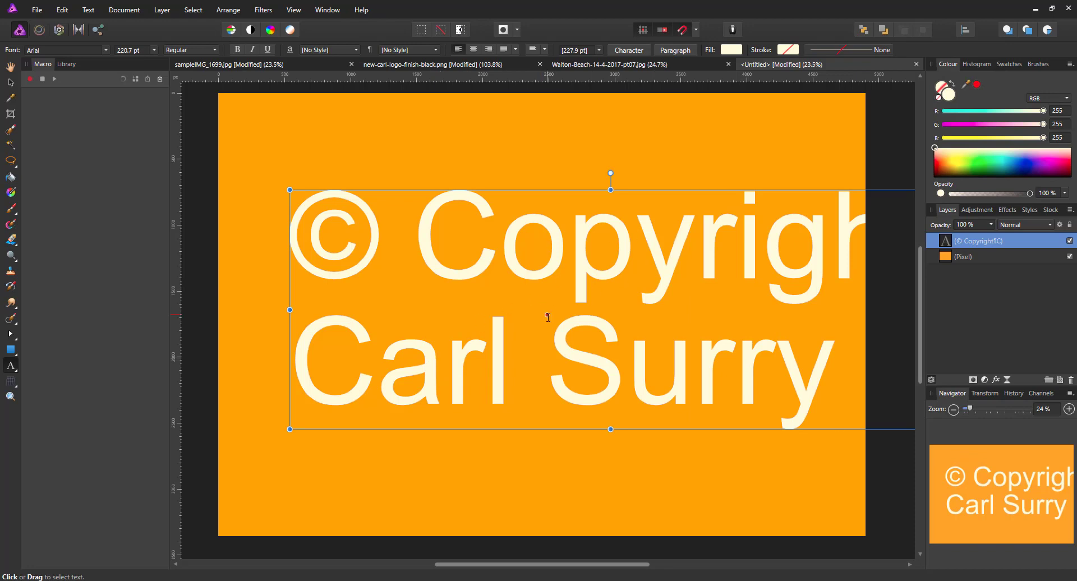
Step: Narrow the text frame, centre it on the canvas, stretch it taller at top and bottom, then deselect
scroll(548, 315, down, 1)
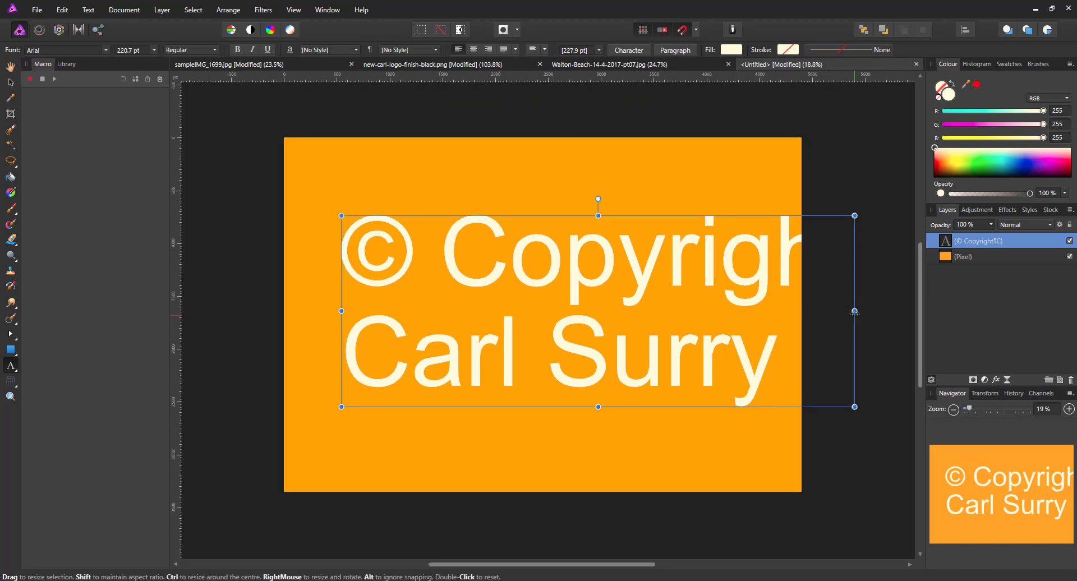
drag(855, 311, 776, 310)
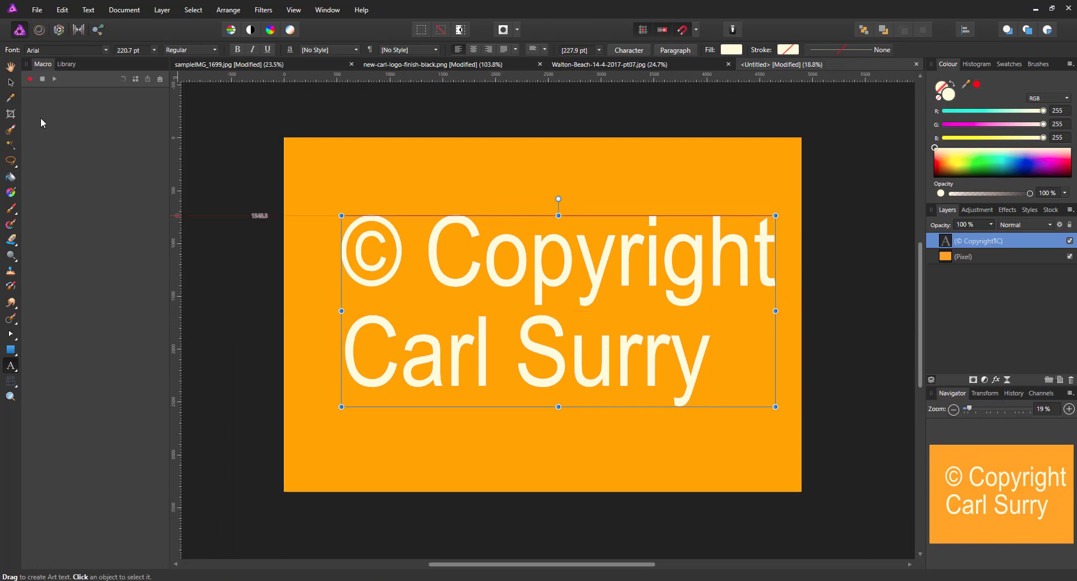
click(11, 83)
drag(568, 308, 556, 298)
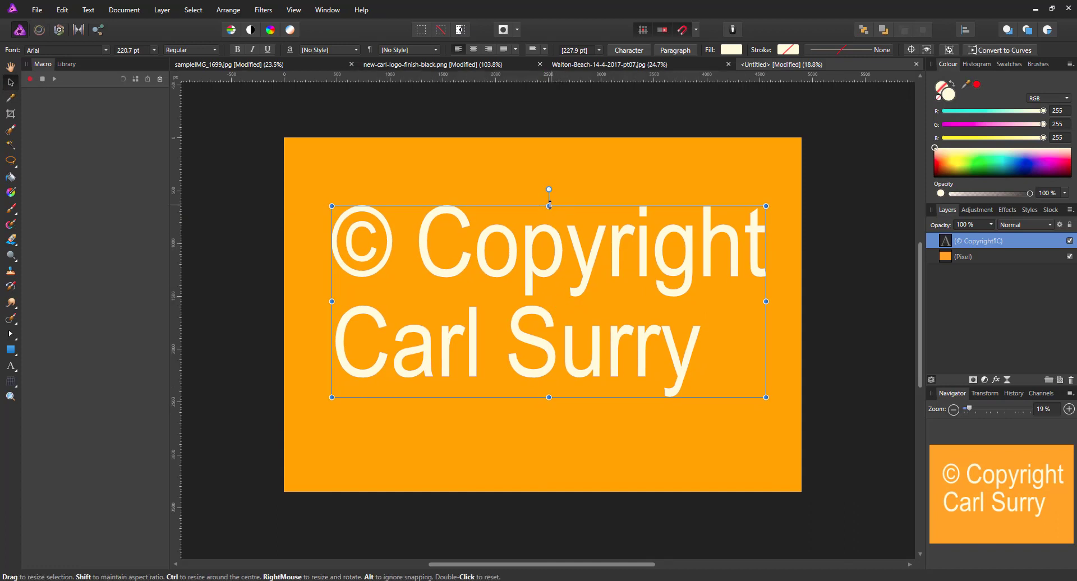
drag(549, 206, 549, 198)
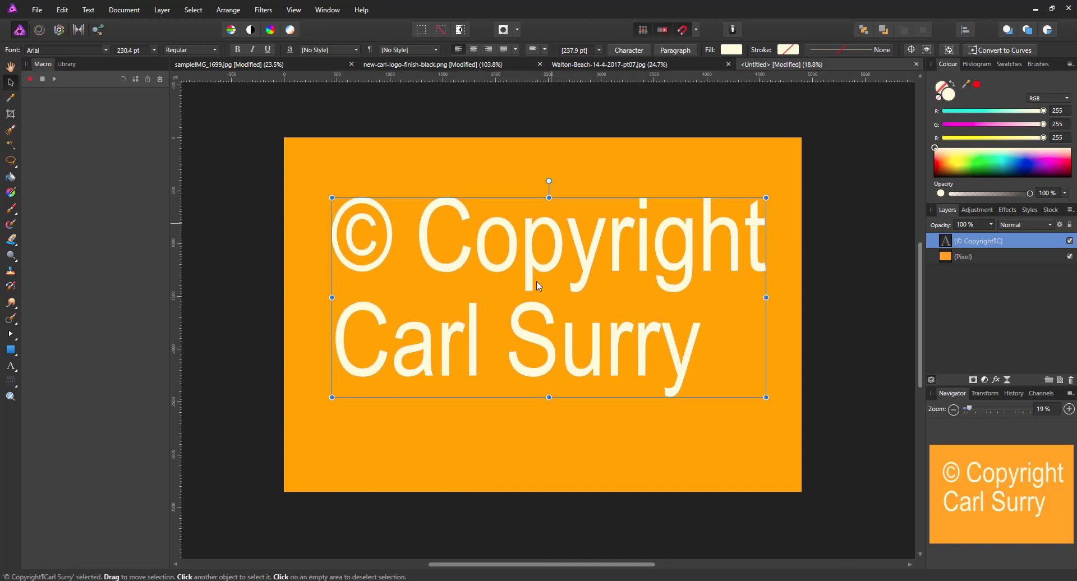
drag(550, 398, 550, 403)
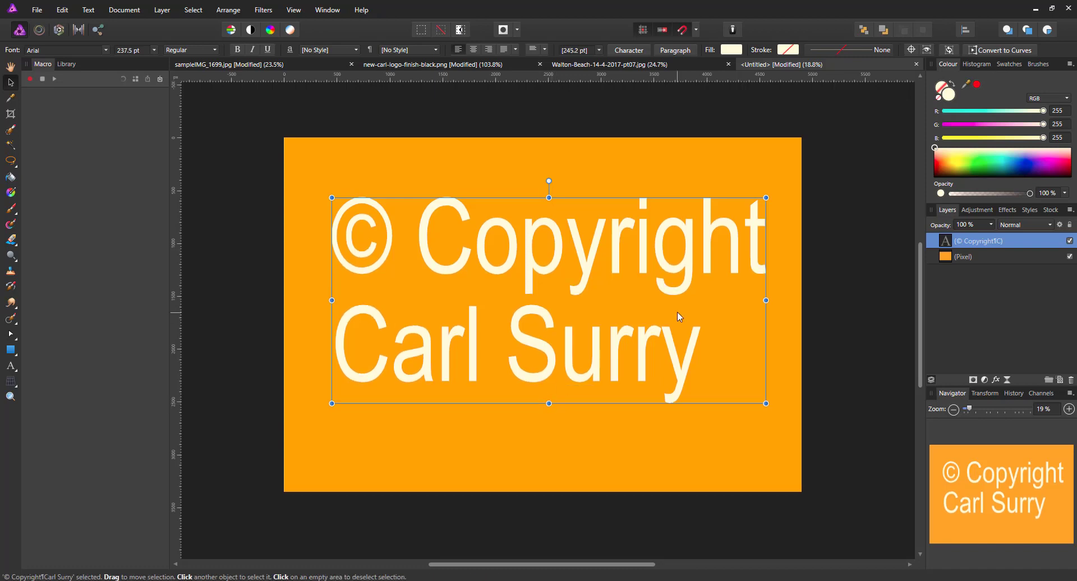
click(833, 217)
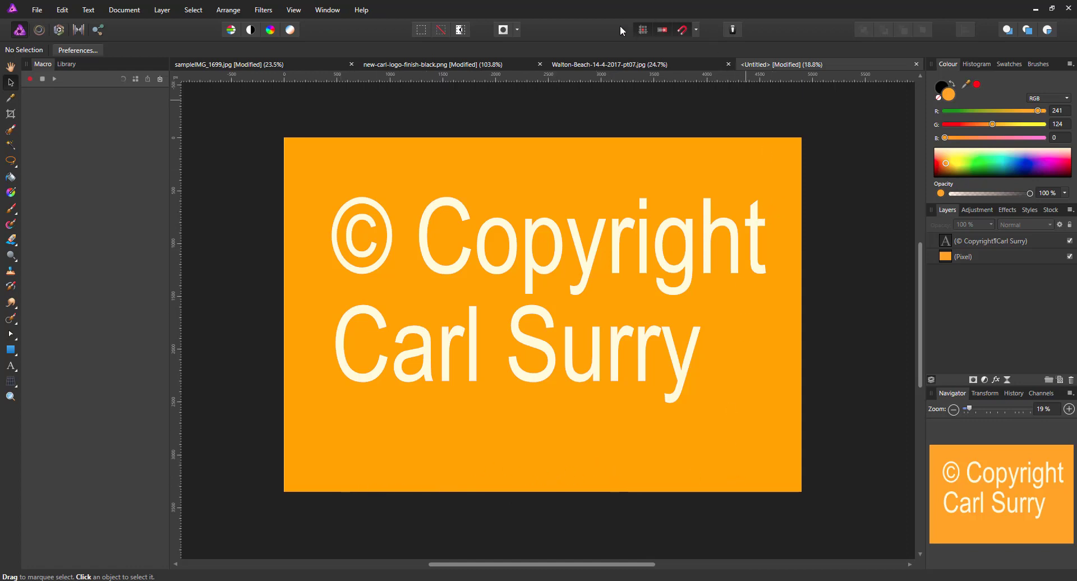
Step: Duplicate the logo's Background layer, invert it to a cream logo on black, and copy it
click(406, 65)
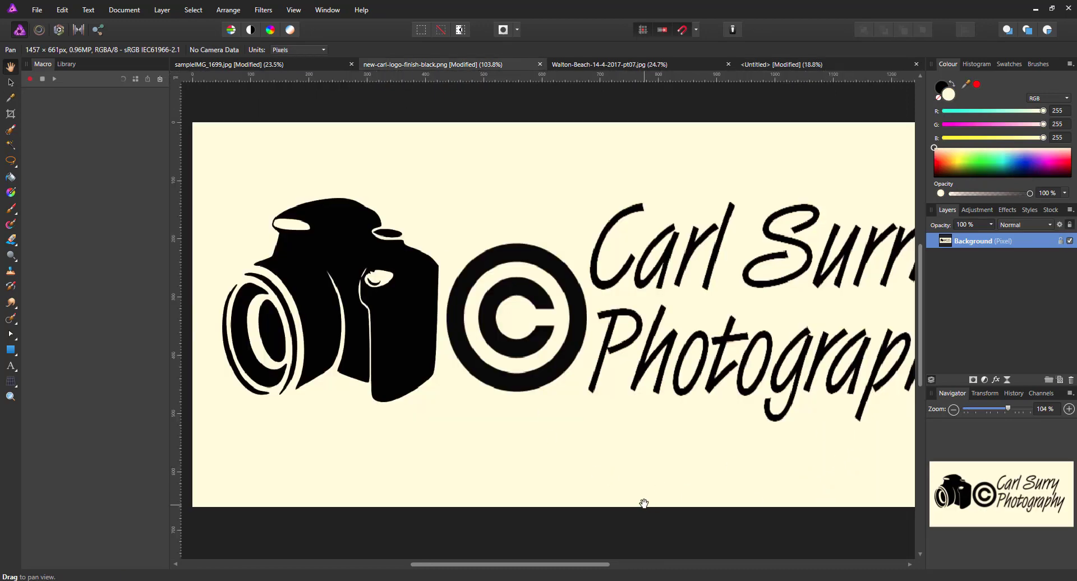
scroll(645, 503, down, 2)
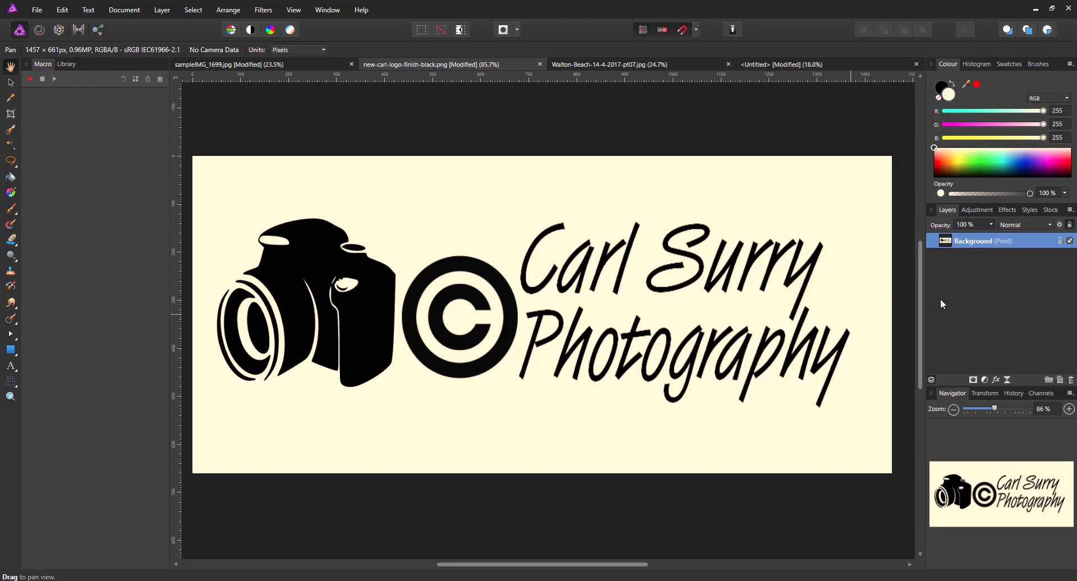
right_click(973, 245)
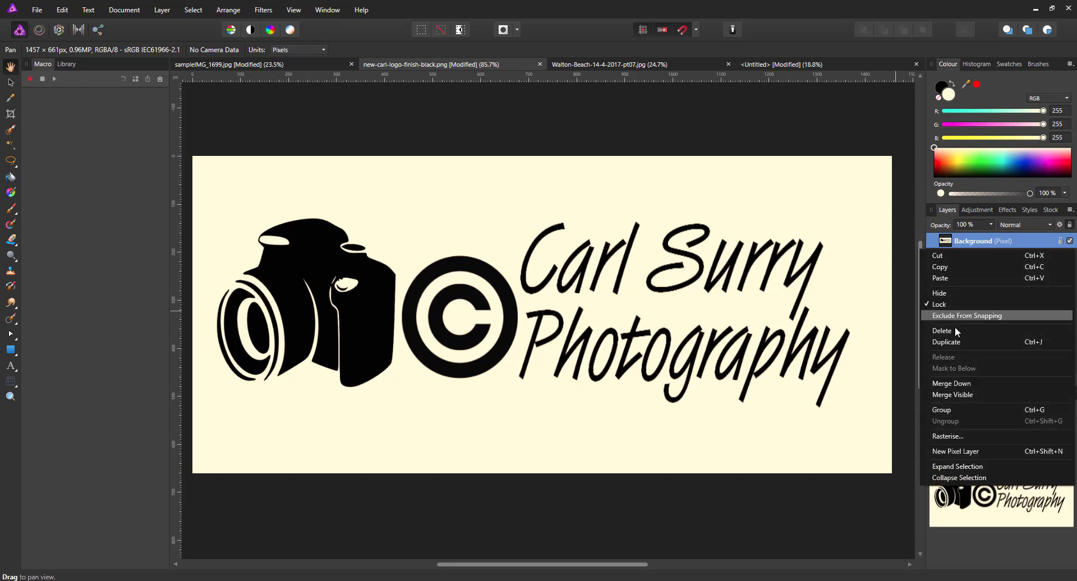
click(957, 341)
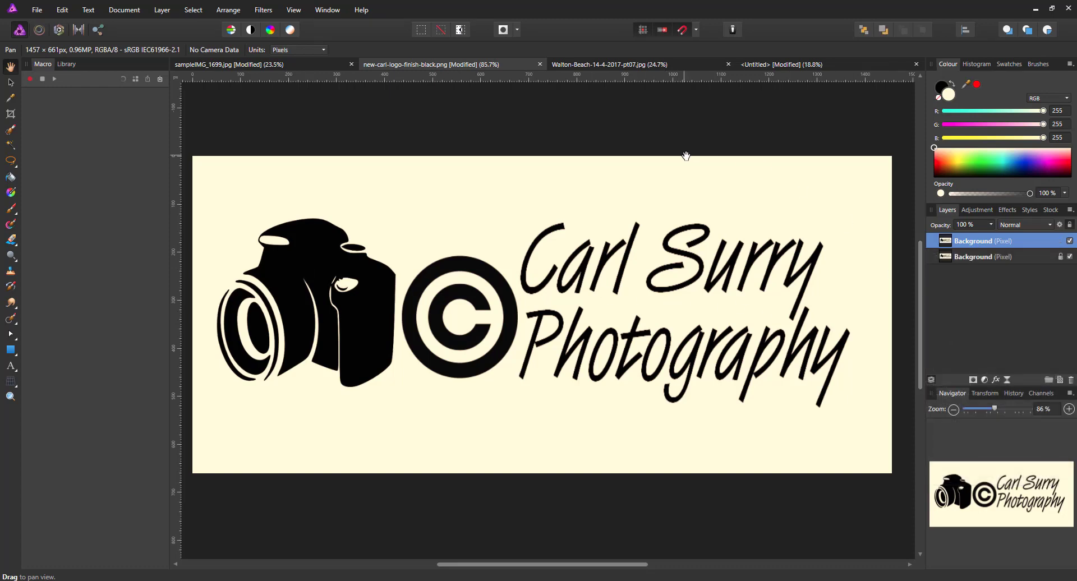
click(166, 12)
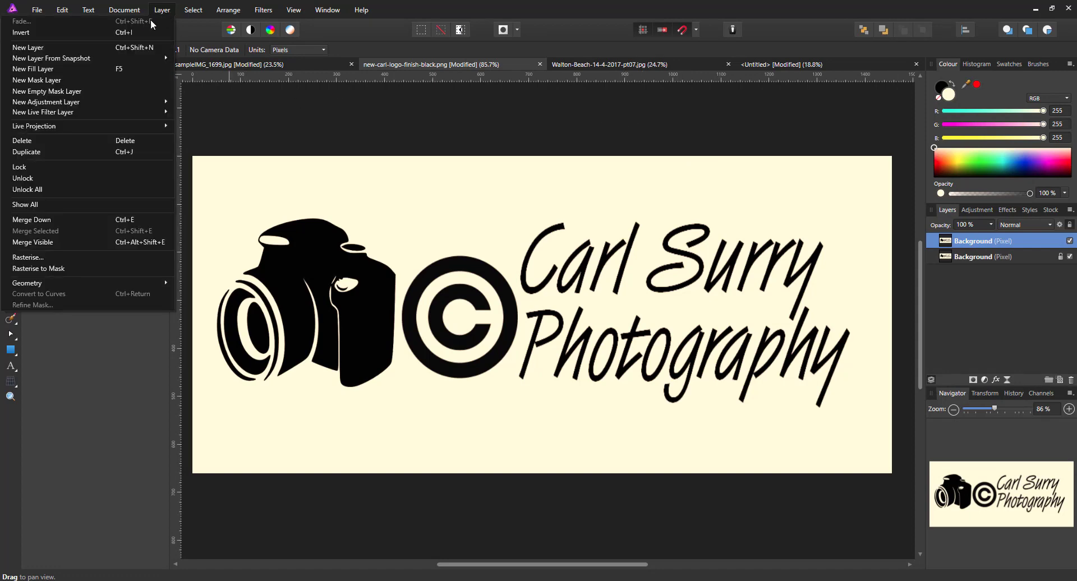
click(137, 33)
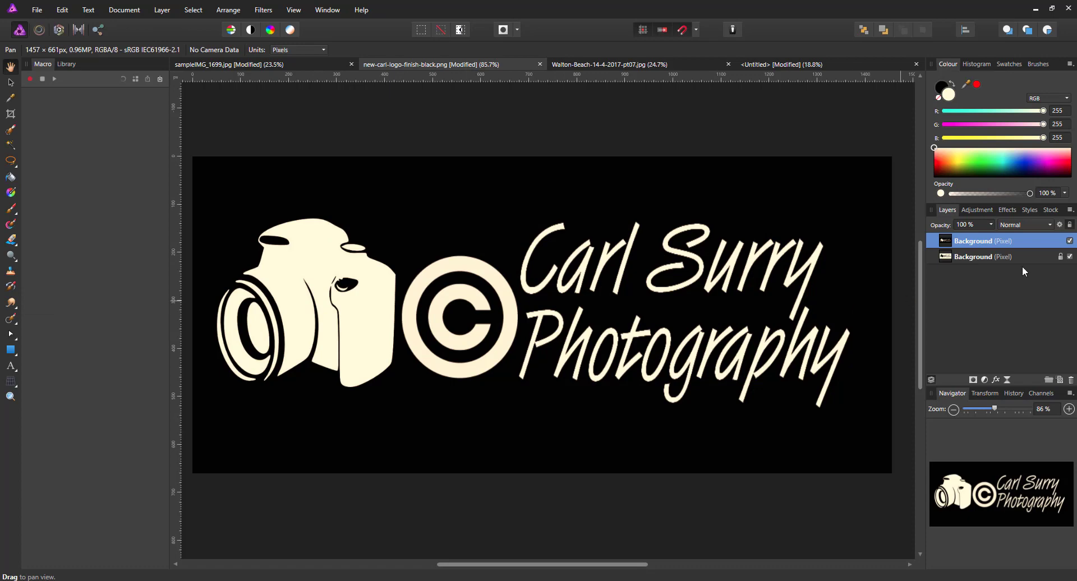
right_click(993, 242)
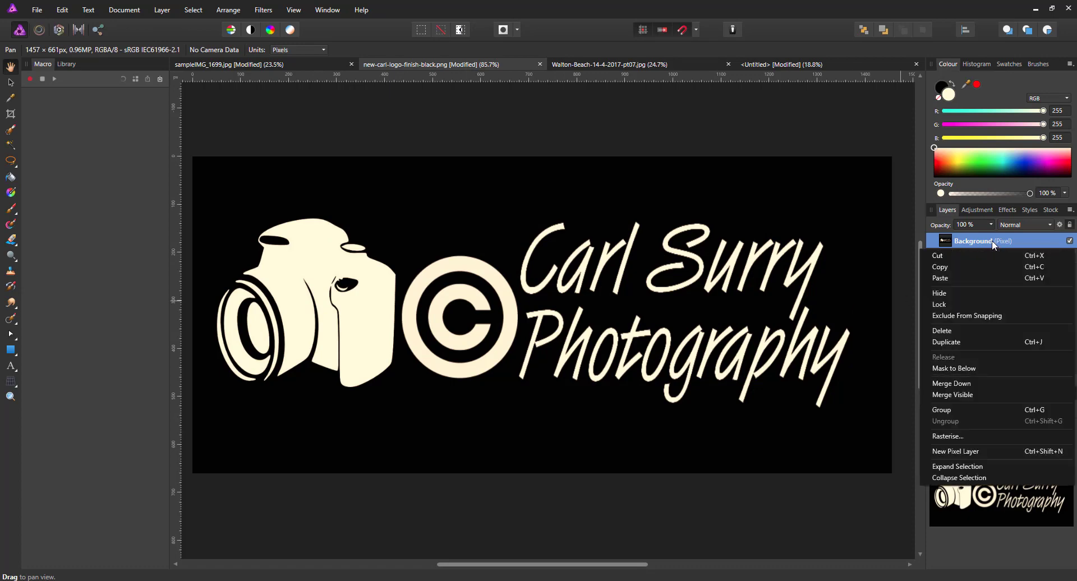
click(950, 266)
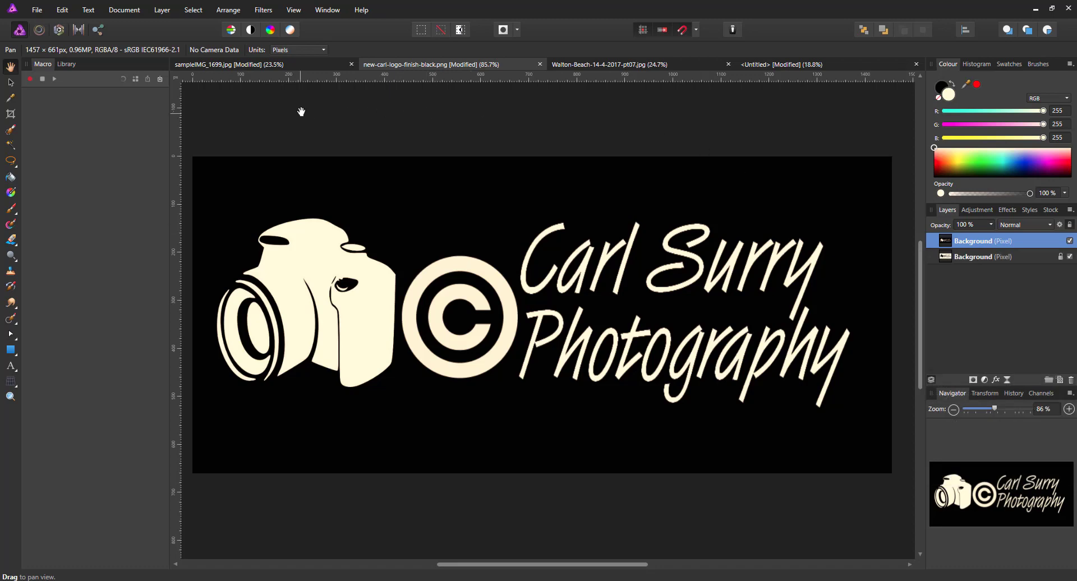
Step: Paste the inverted logo into Untitled, move it bottom-right, and set its blend mode to Screen
click(783, 66)
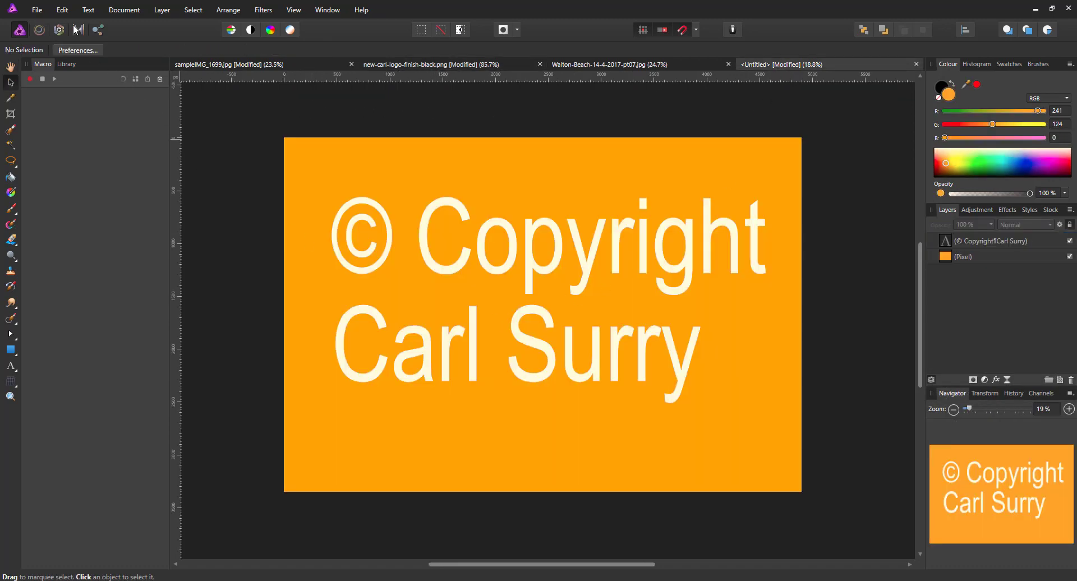
click(60, 14)
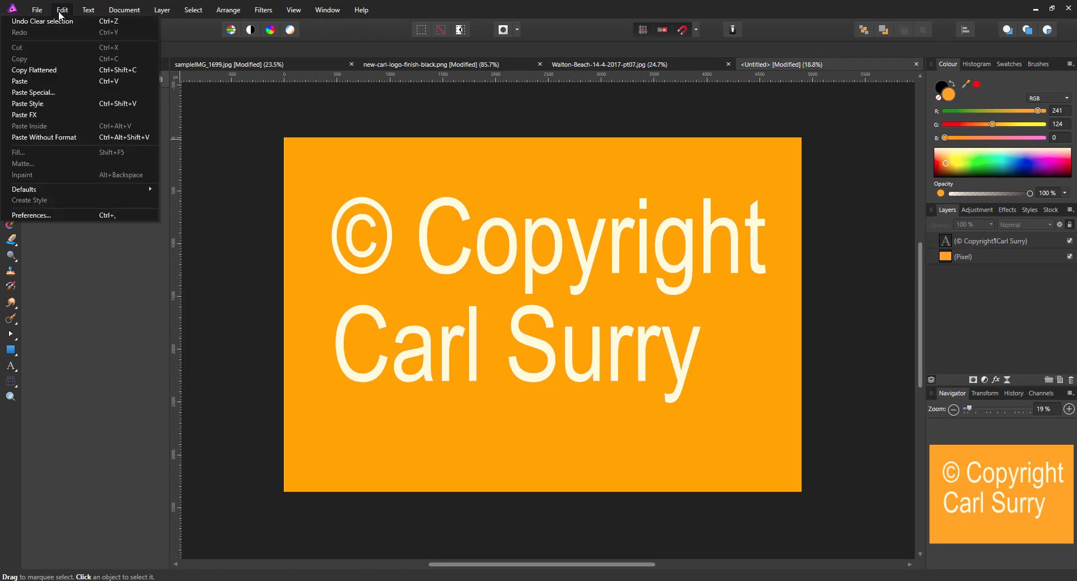
click(32, 80)
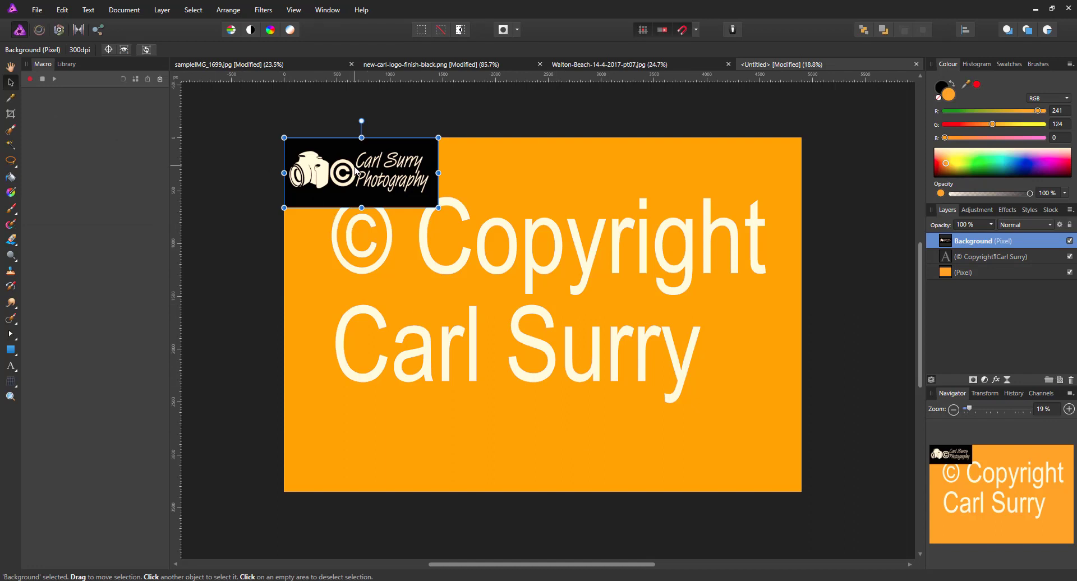
drag(355, 169, 716, 453)
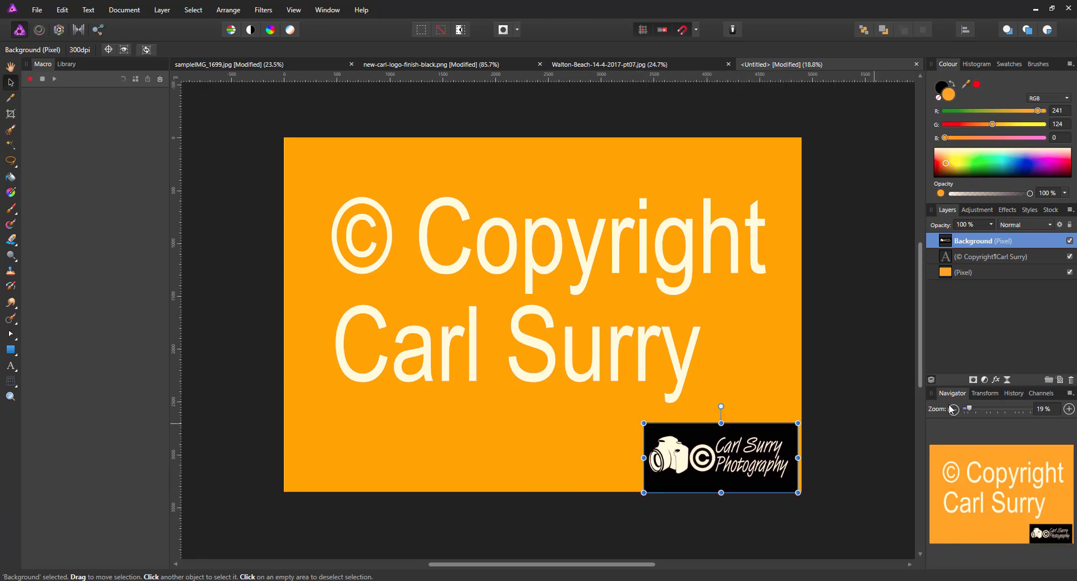
click(1050, 225)
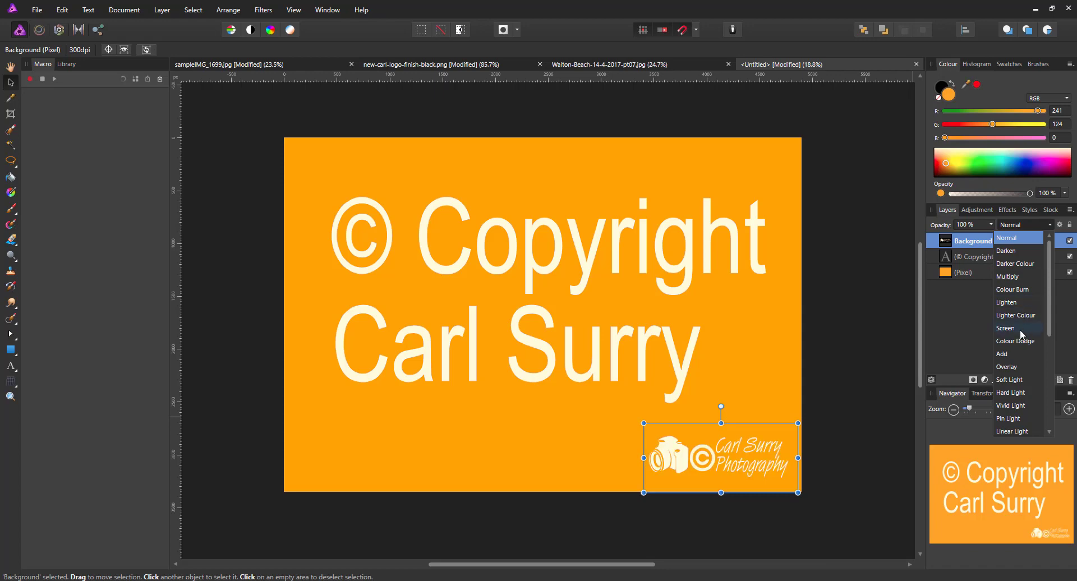
click(1011, 329)
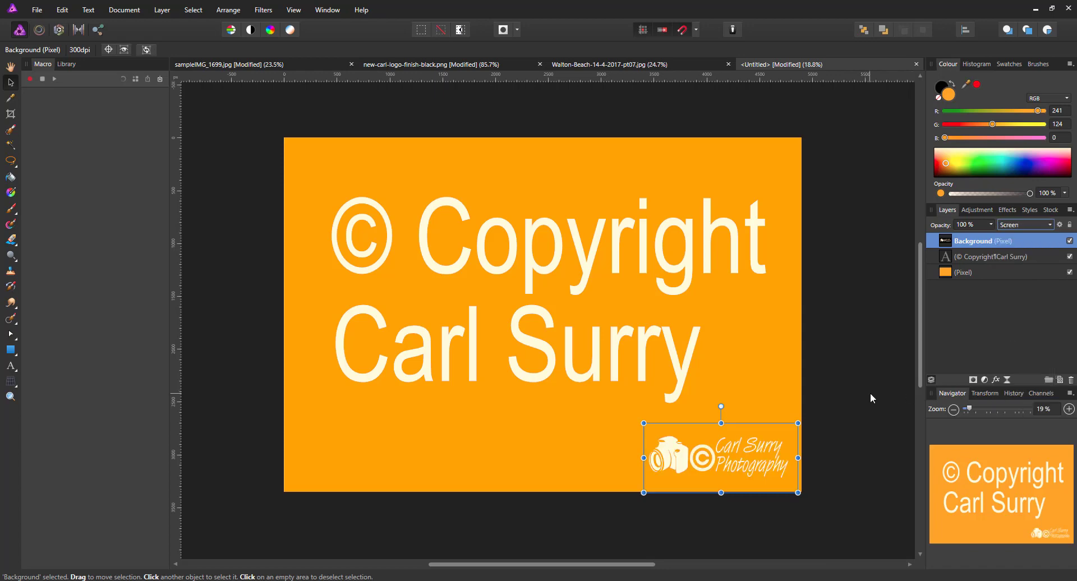
click(892, 342)
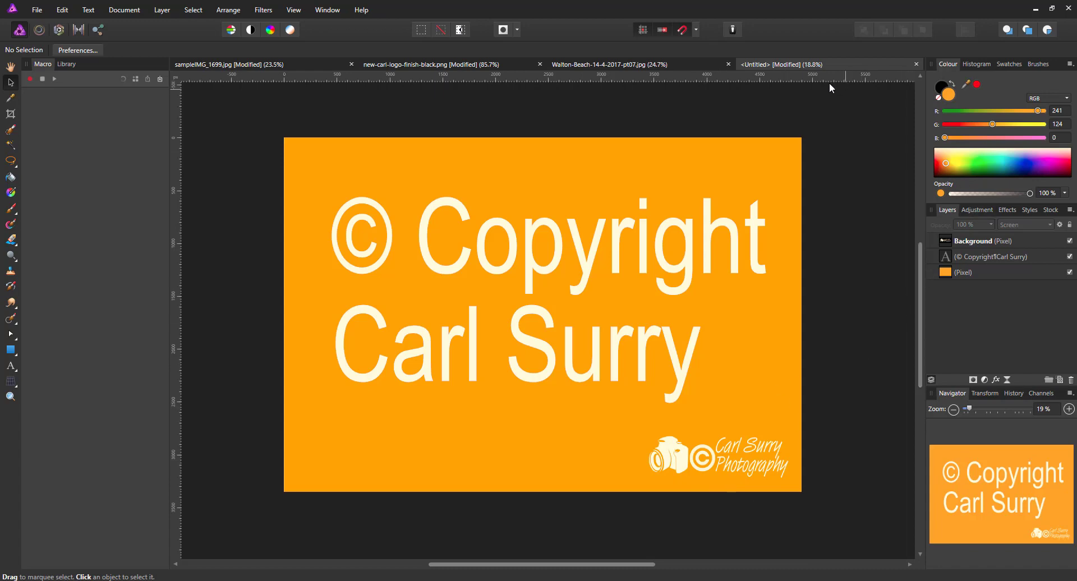
Step: Copy the original black-on-cream logo layer from the logo document
click(498, 65)
click(994, 255)
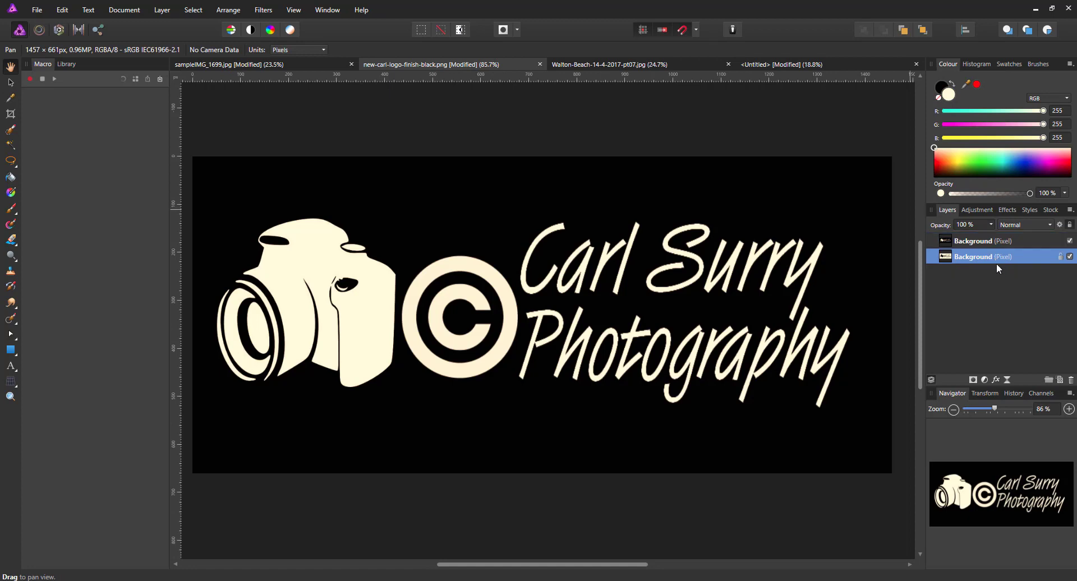
right_click(988, 256)
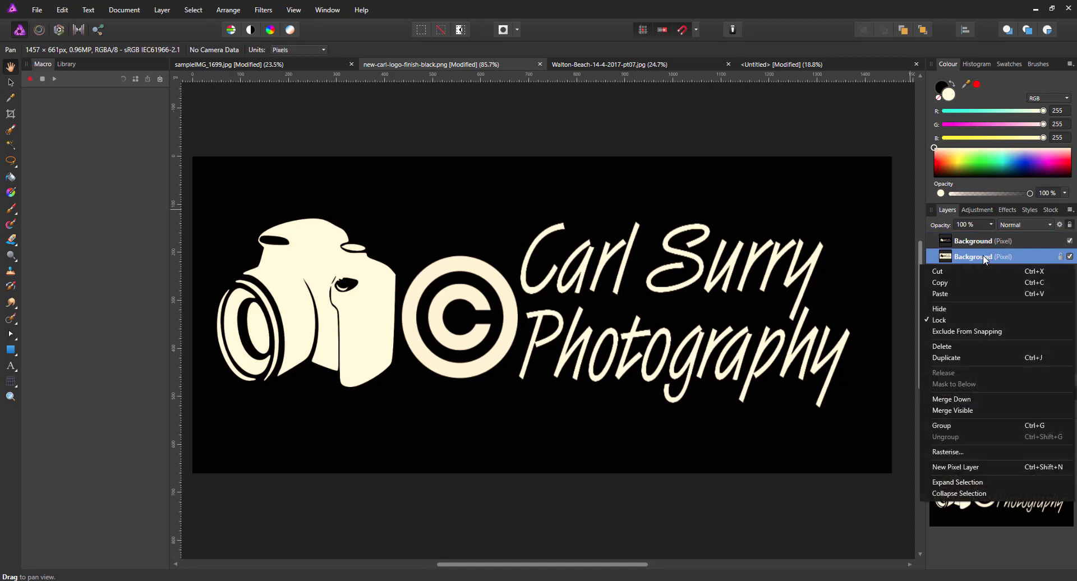
click(943, 285)
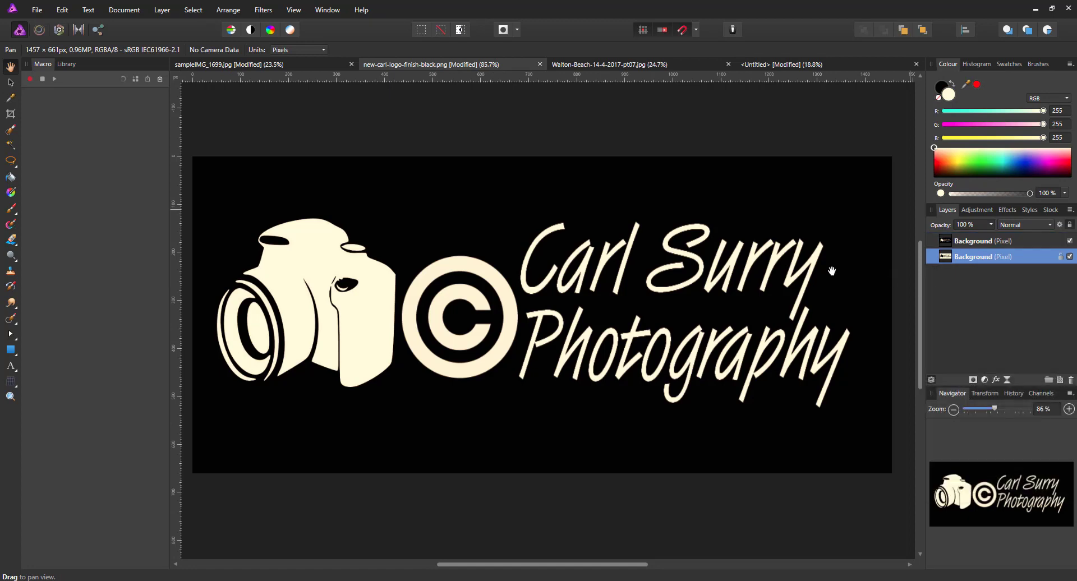
Step: Paste the black logo into Untitled at bottom-left and set its blend mode to Multiply
click(777, 63)
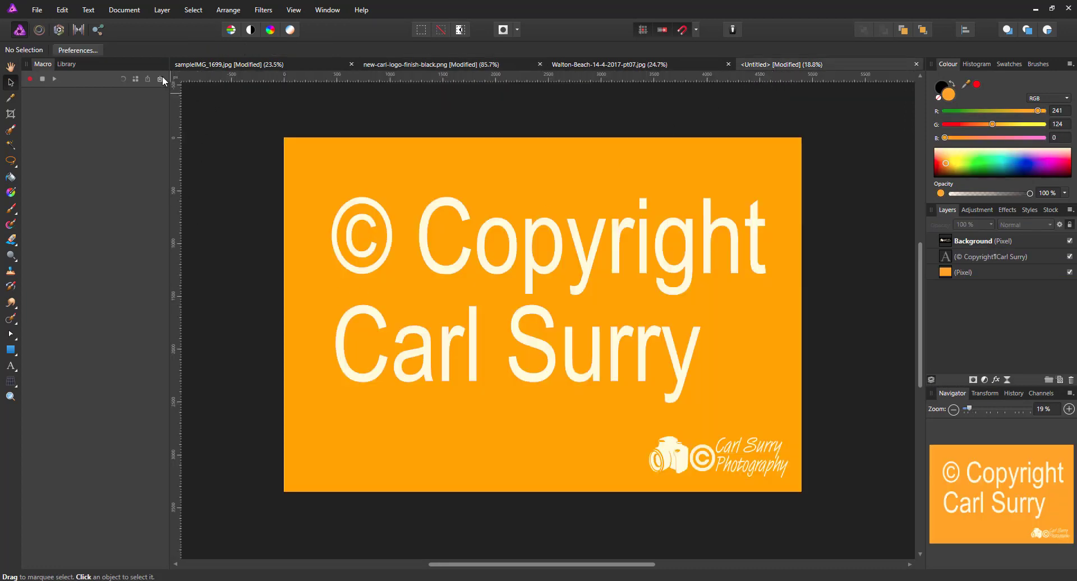
click(61, 10)
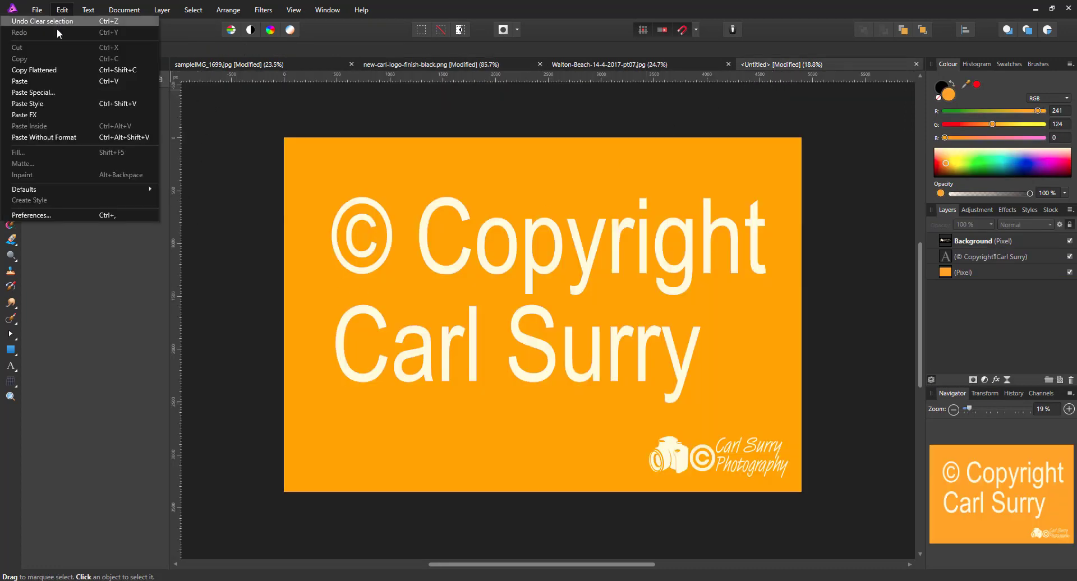
click(29, 81)
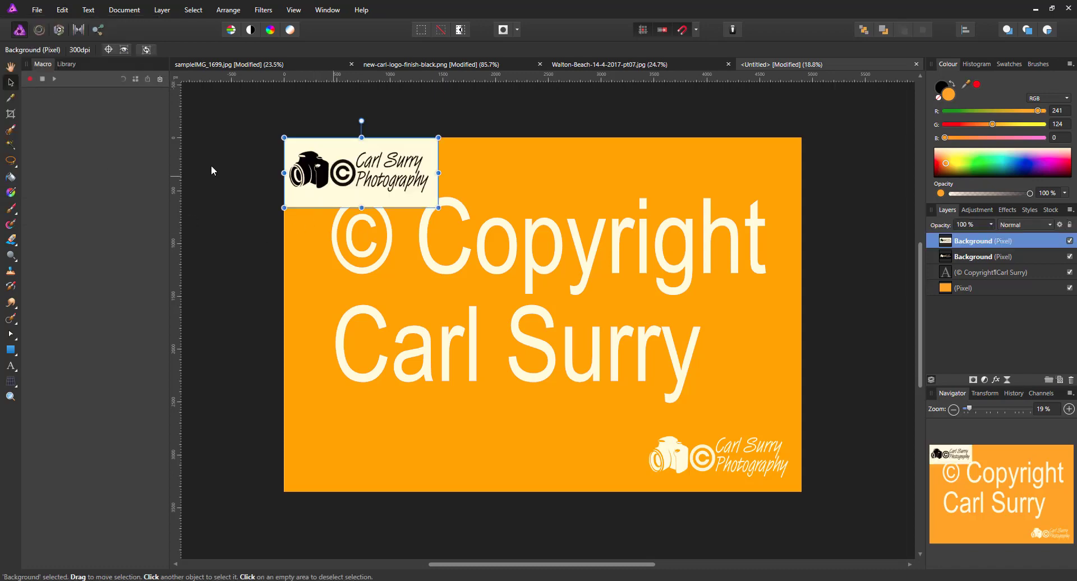
drag(344, 169, 350, 456)
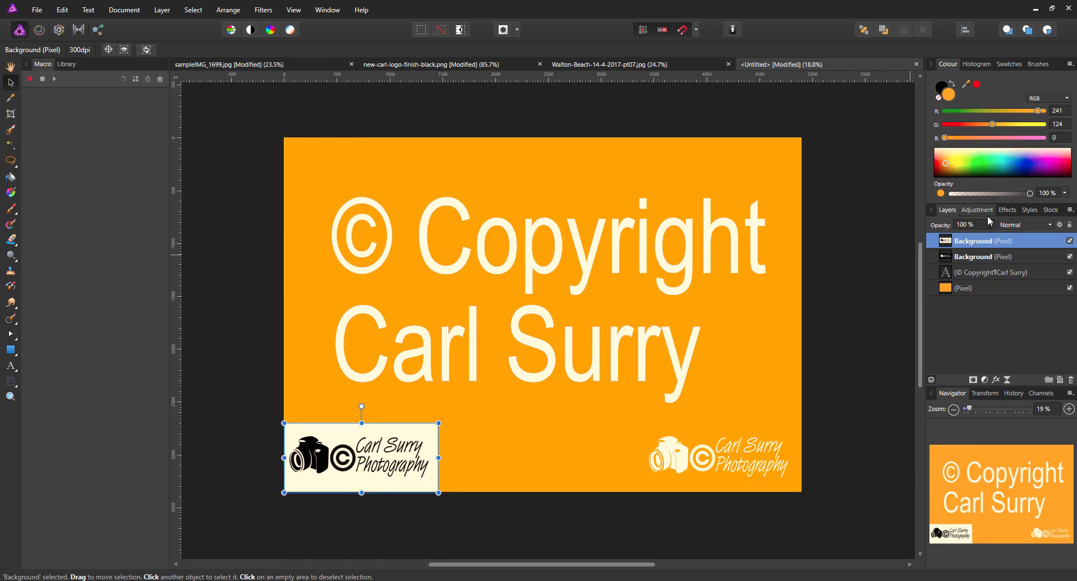
click(1054, 226)
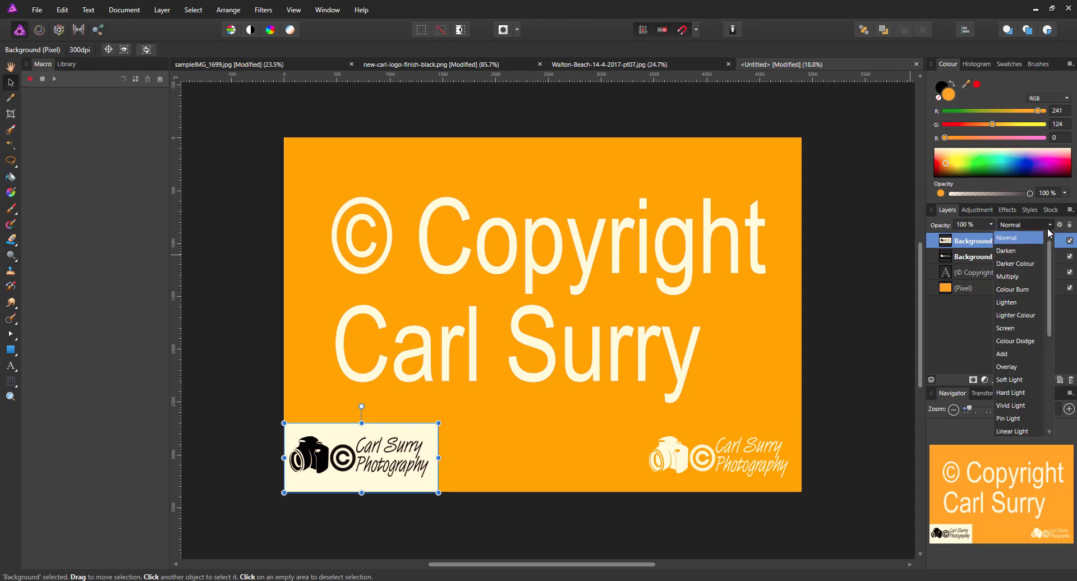
click(1020, 277)
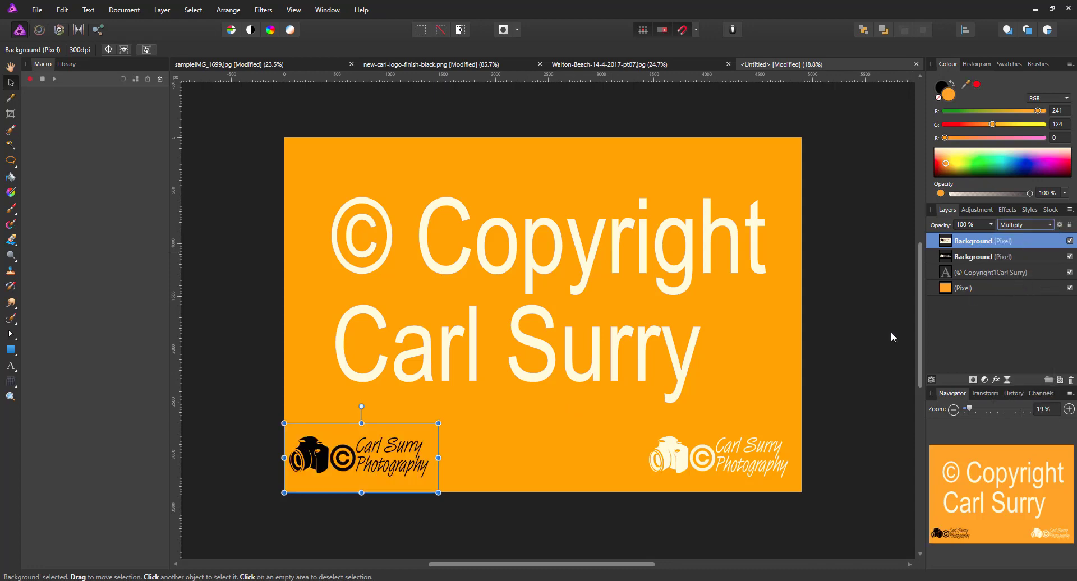
click(859, 345)
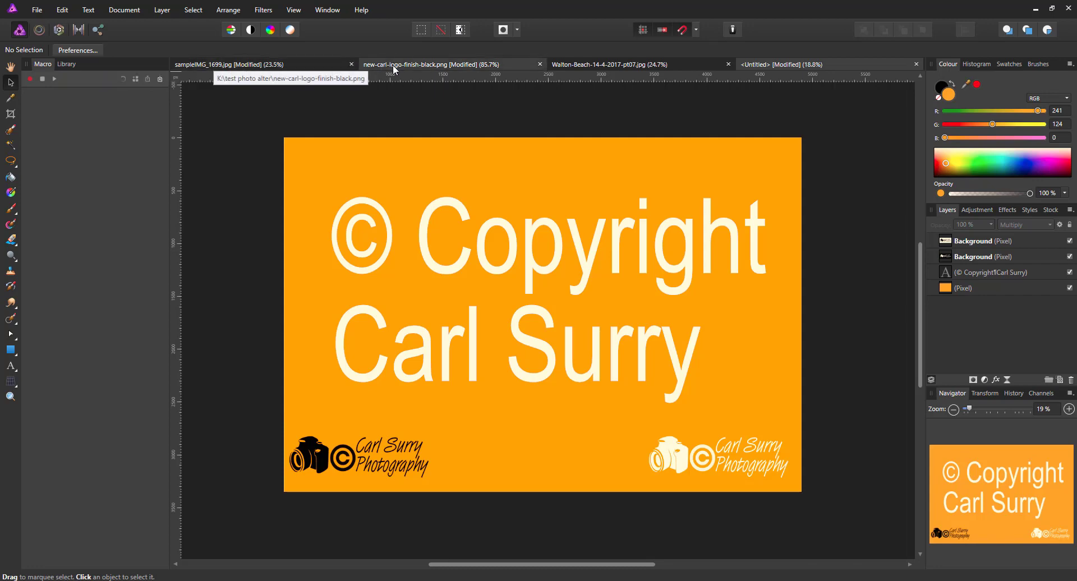
Step: Begin macro recording on sampleIMG_1699.jpg, then return to the Untitled document
click(312, 63)
key(h)
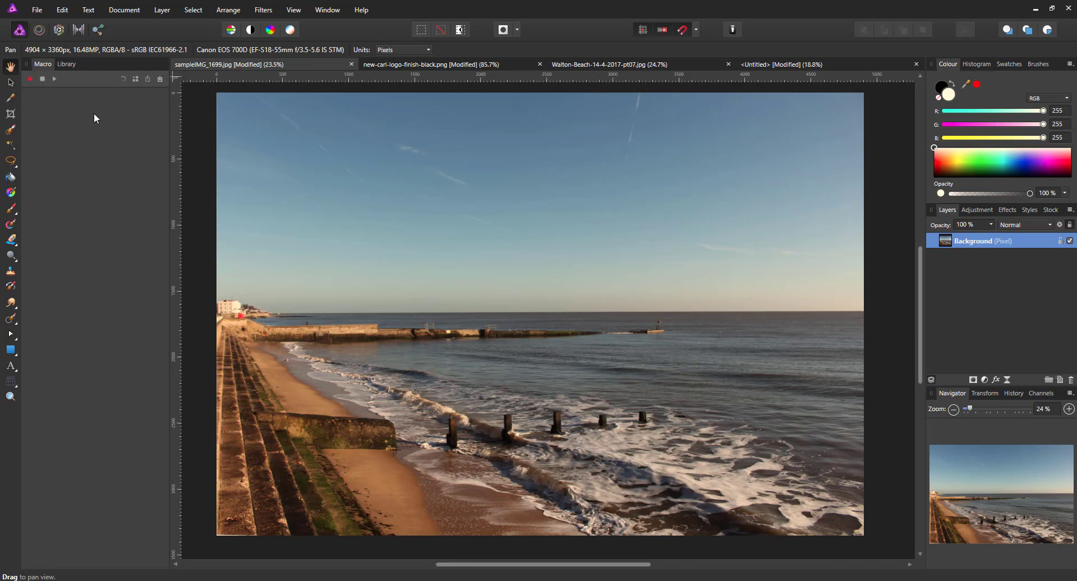
click(31, 80)
click(892, 65)
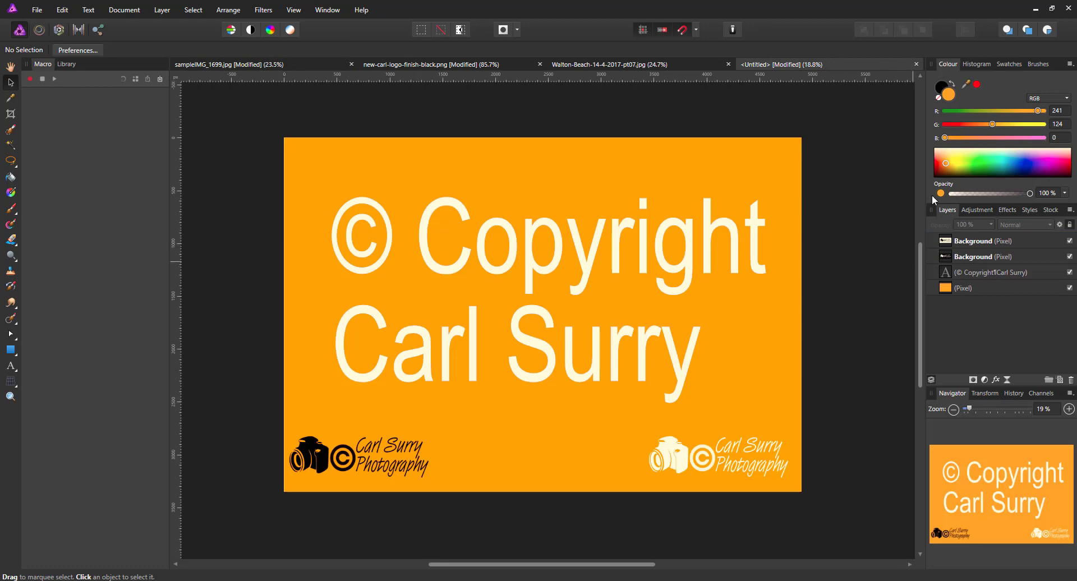
Step: Copy the copyright text layer and paste it onto the sampleIMG_1699.jpg beach photo
click(990, 272)
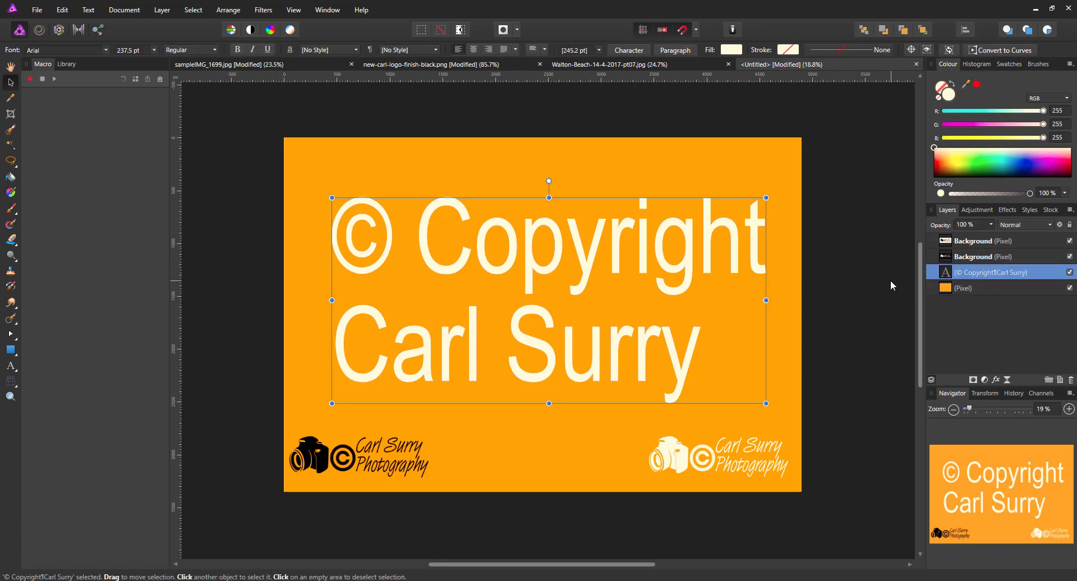
right_click(990, 274)
click(954, 299)
click(251, 67)
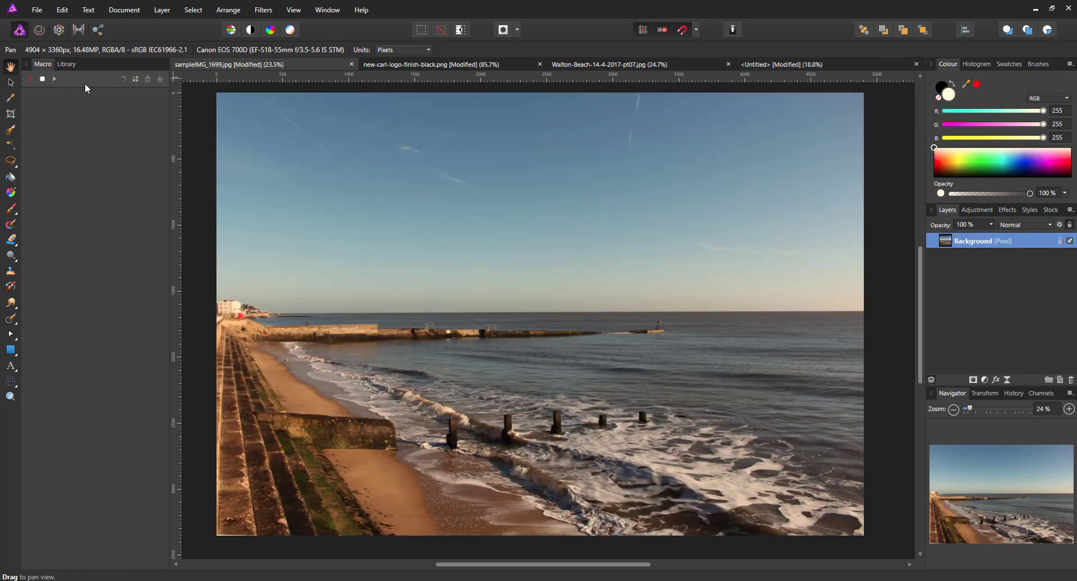
click(62, 12)
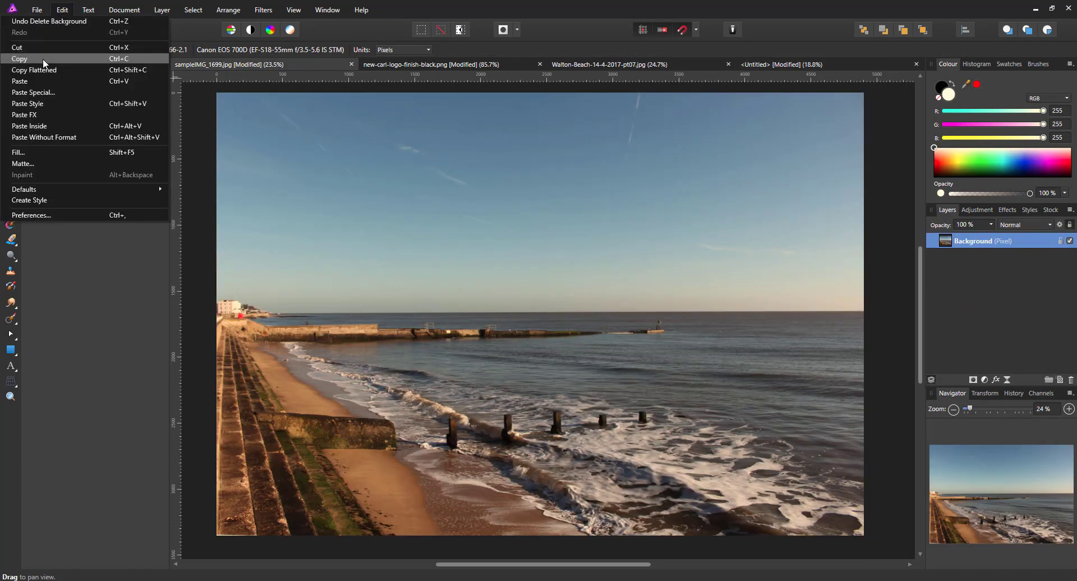
click(38, 88)
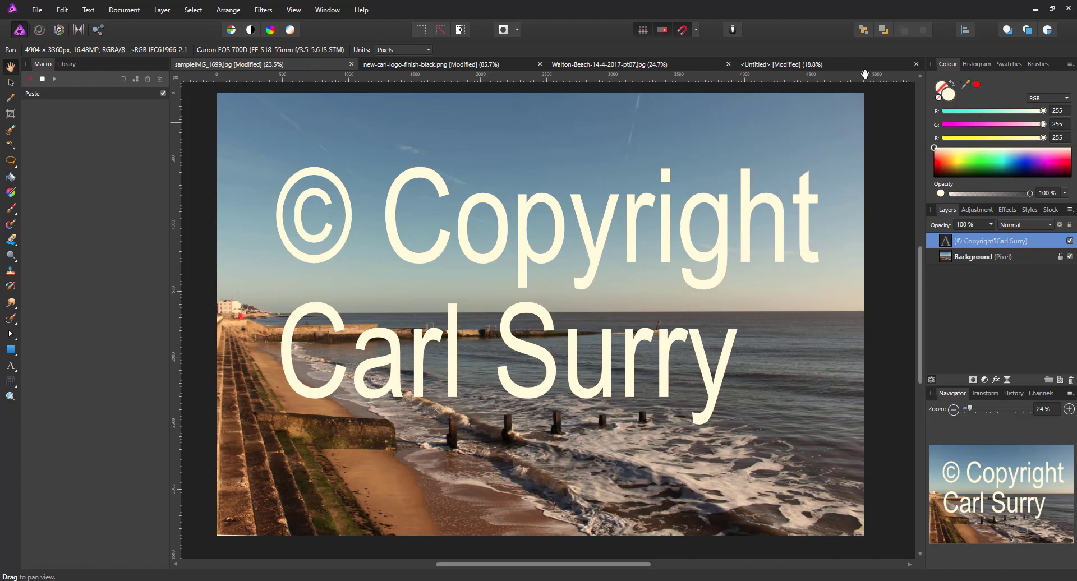
click(814, 62)
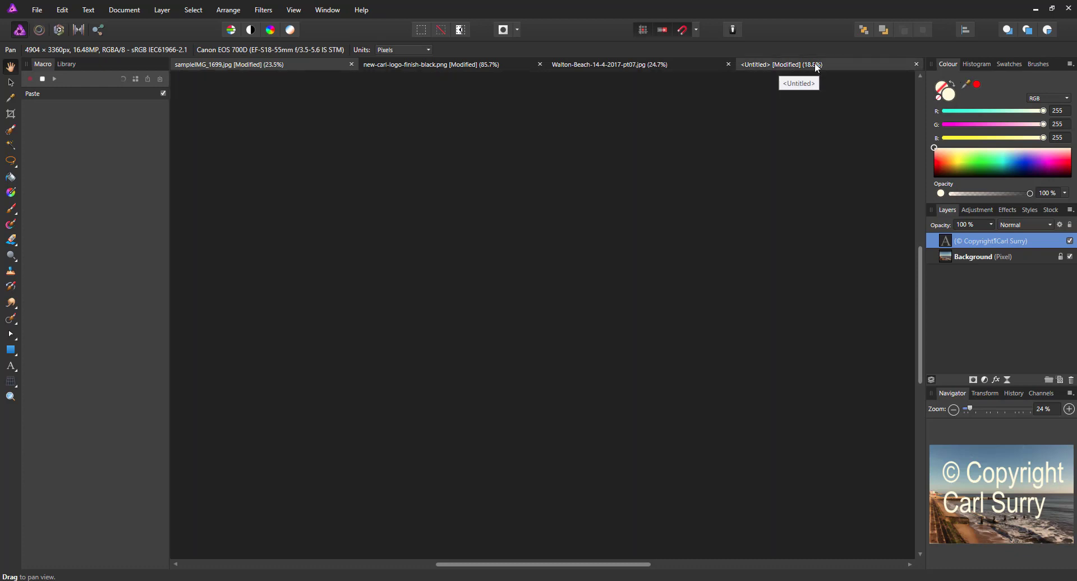
Step: Copy the white logo layer and paste it onto the beach photo at bottom-right
key(v)
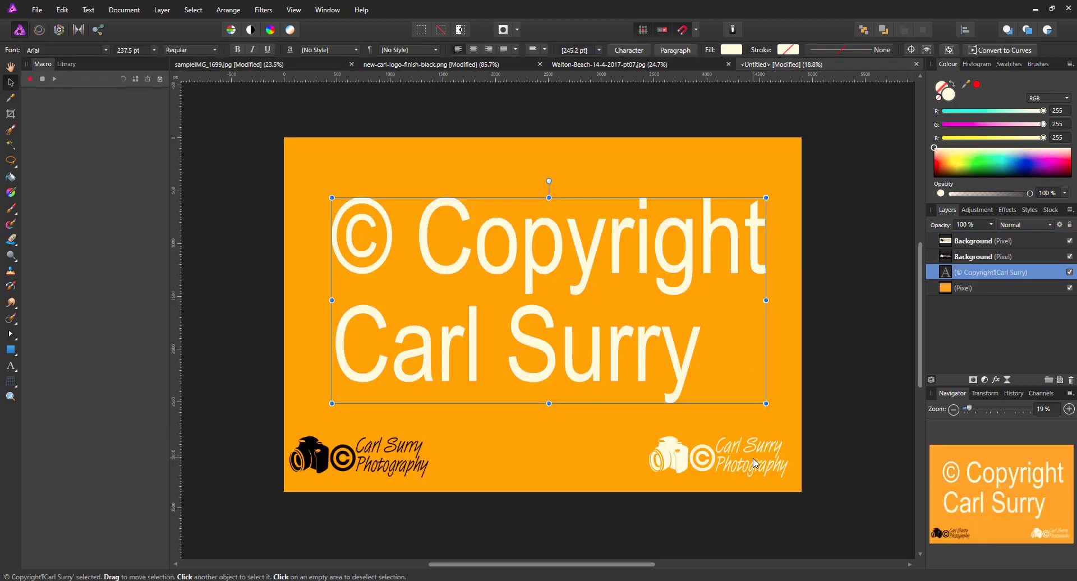
click(1000, 257)
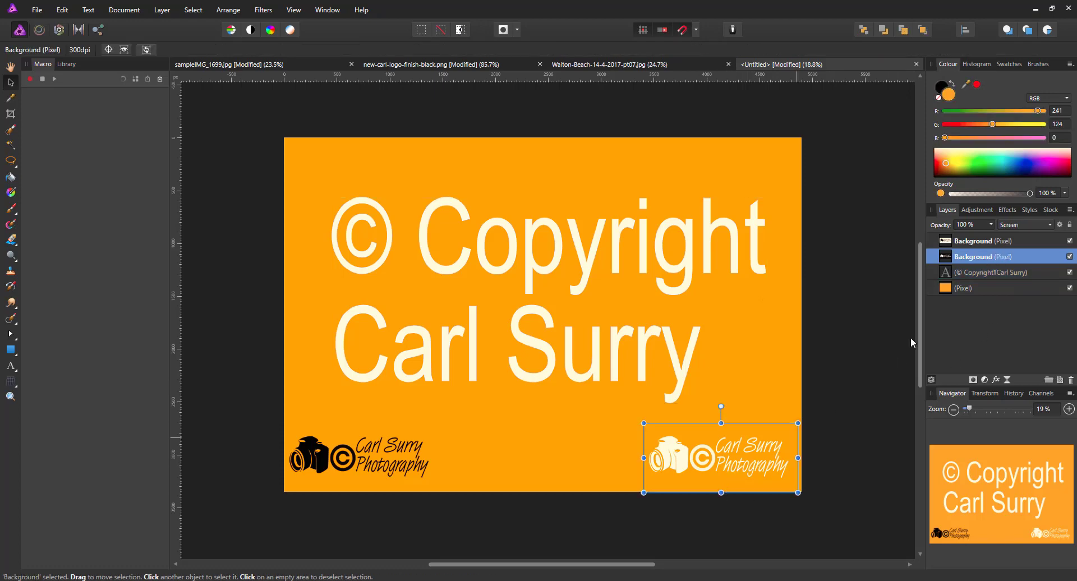
right_click(990, 257)
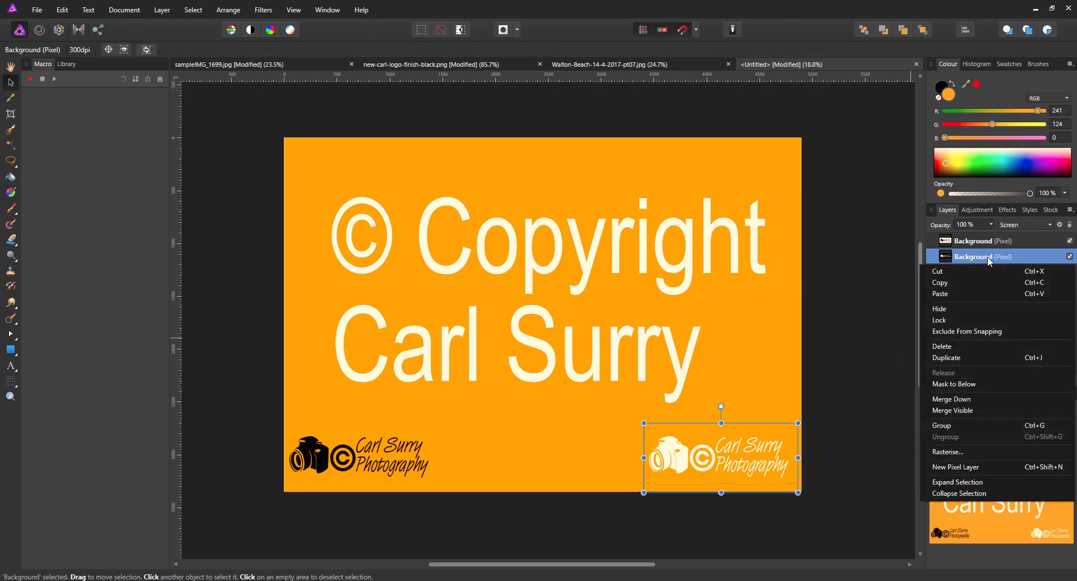
click(948, 285)
click(245, 63)
key(ctrl+v)
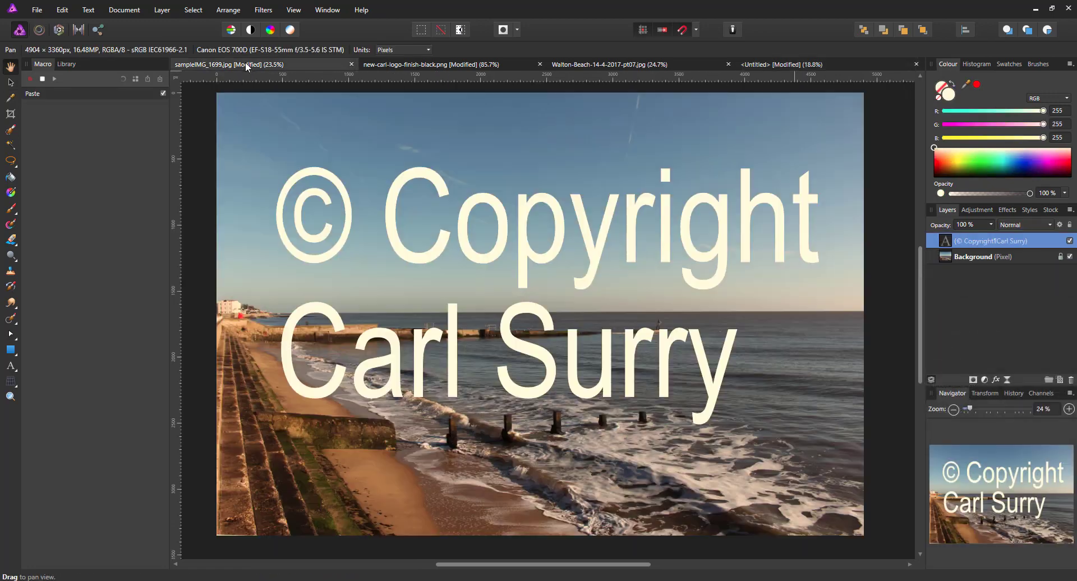
click(61, 11)
click(44, 84)
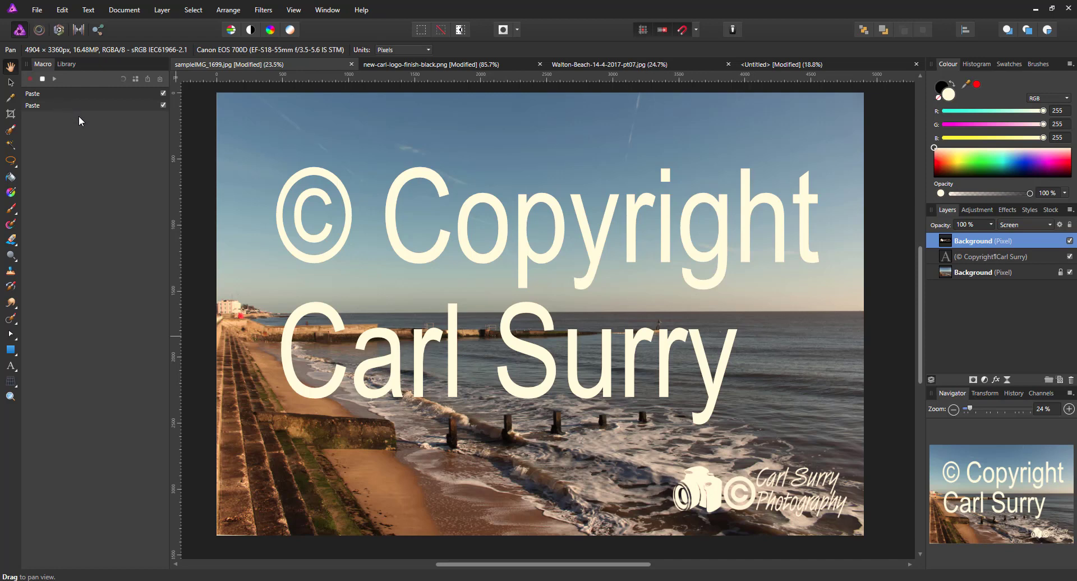
Step: Copy the black logo layer and paste it onto the beach photo at bottom-left
click(818, 66)
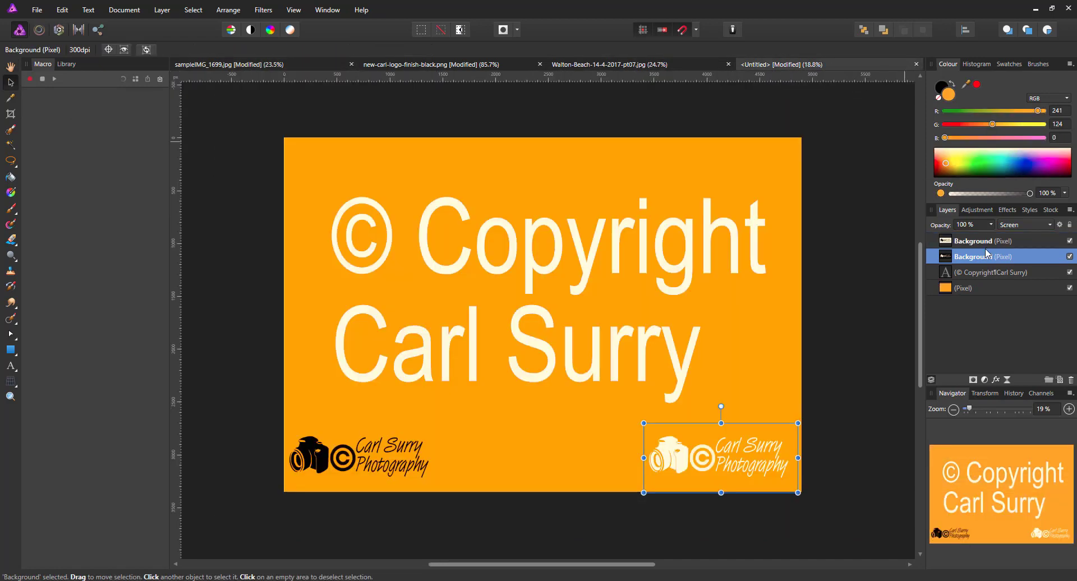
click(988, 241)
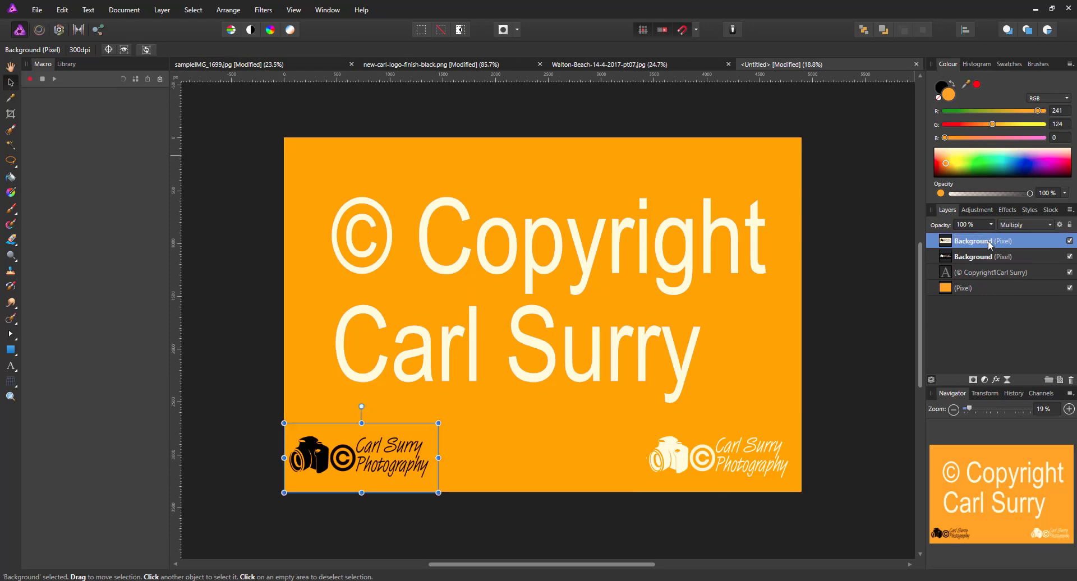
right_click(988, 240)
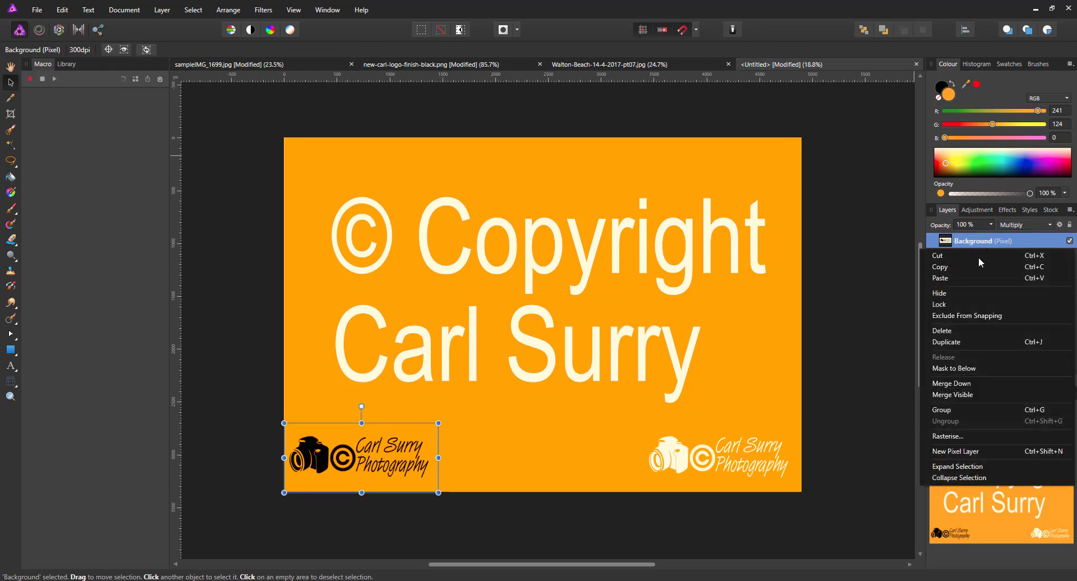
click(978, 262)
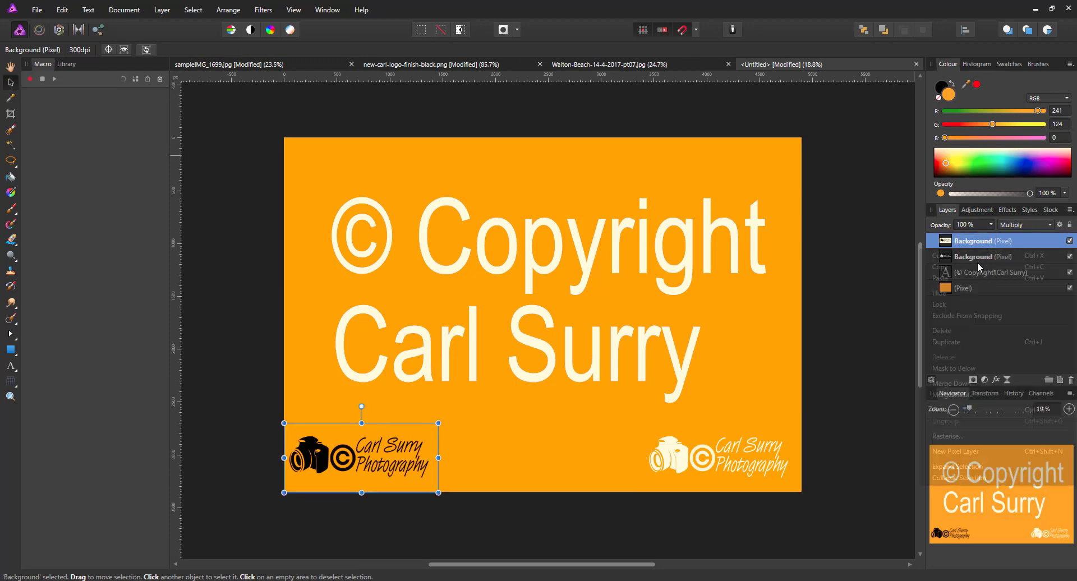
click(241, 65)
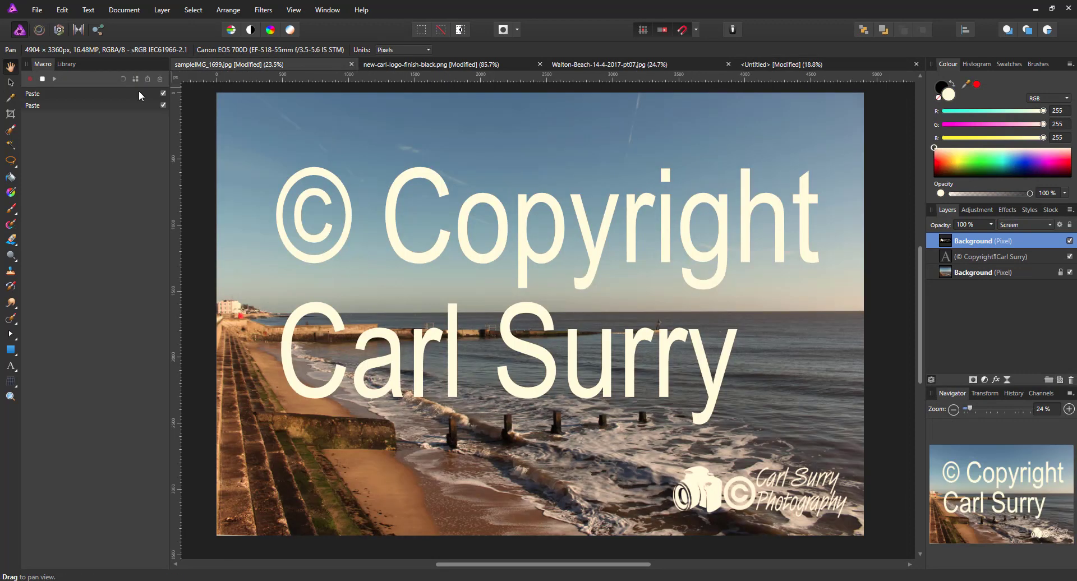
click(60, 14)
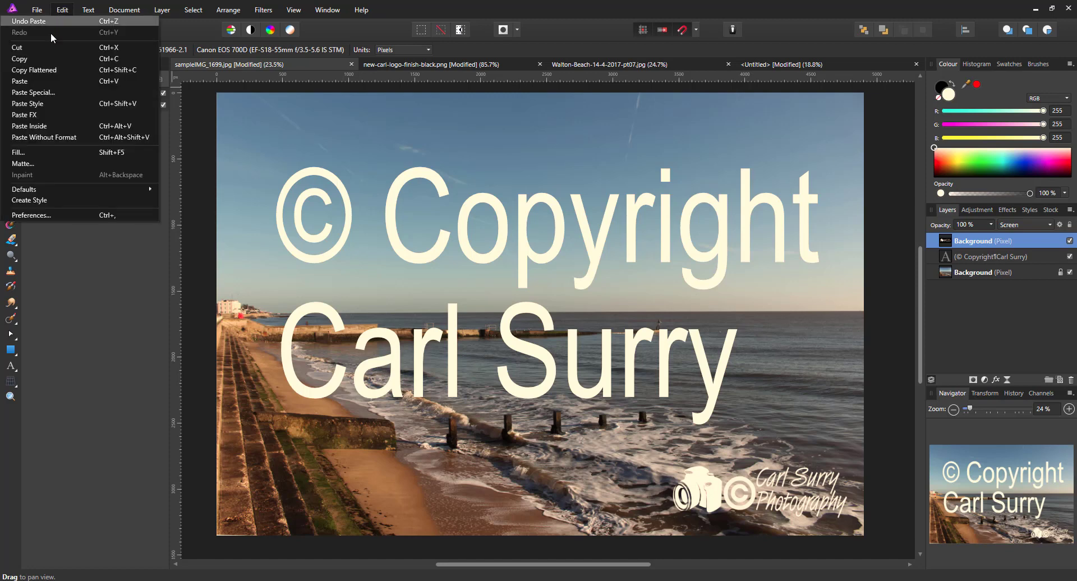
click(36, 81)
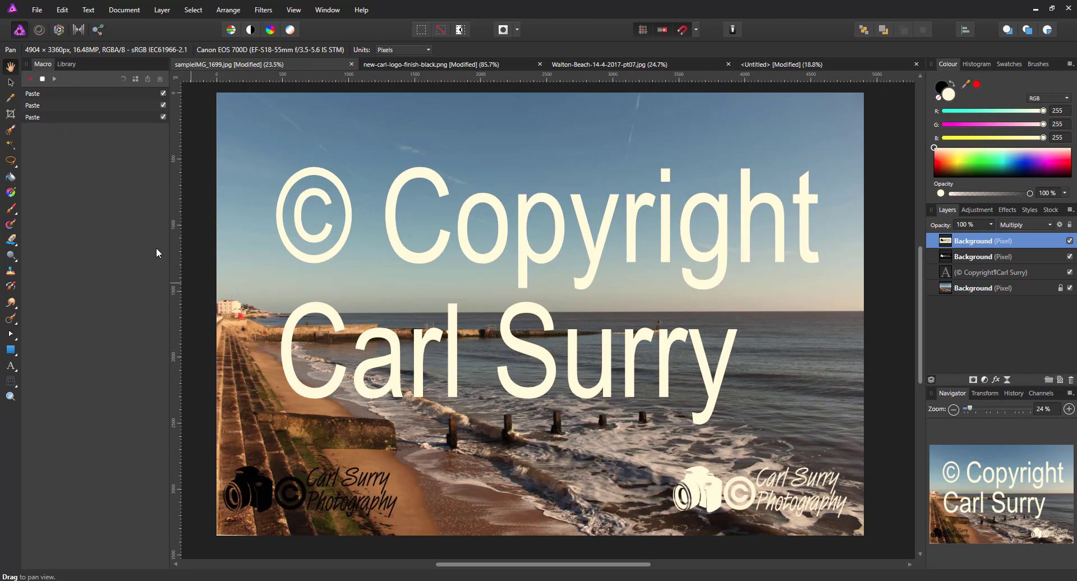
Step: Stop recording and save the macro as '3 watermarks' under Watermark Macros
click(42, 79)
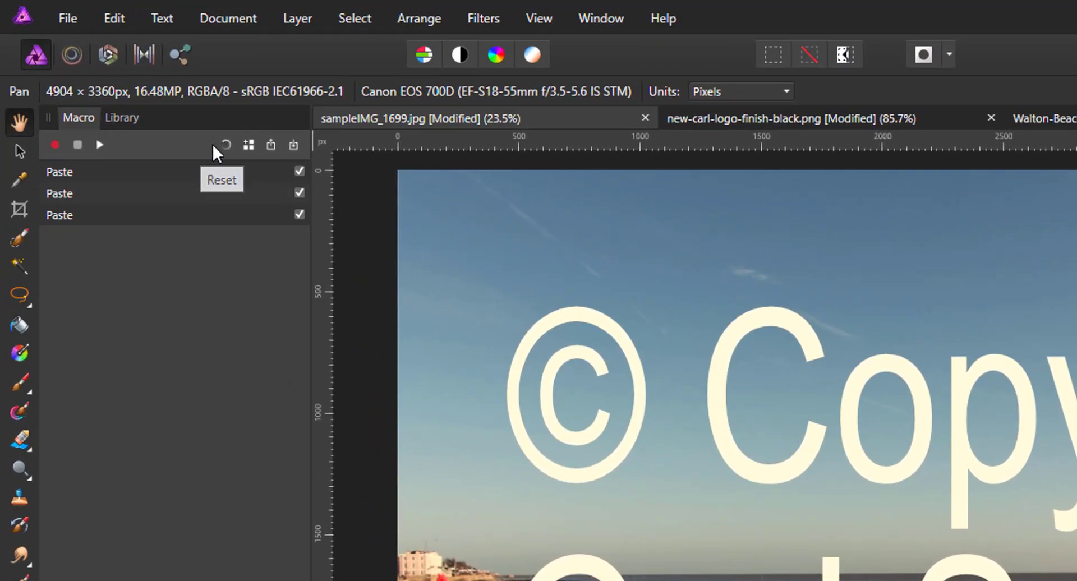
click(247, 143)
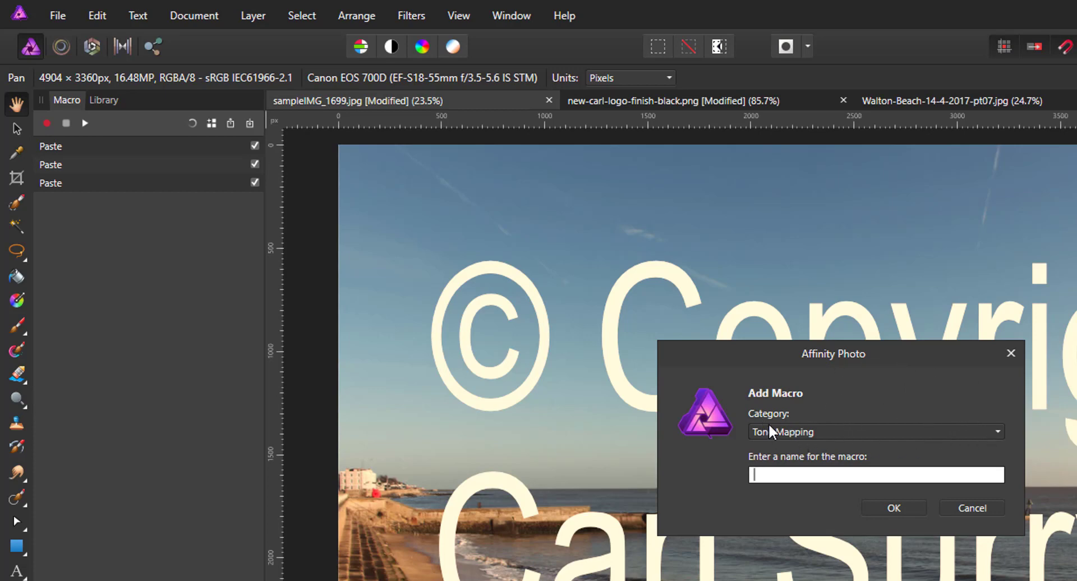
click(998, 432)
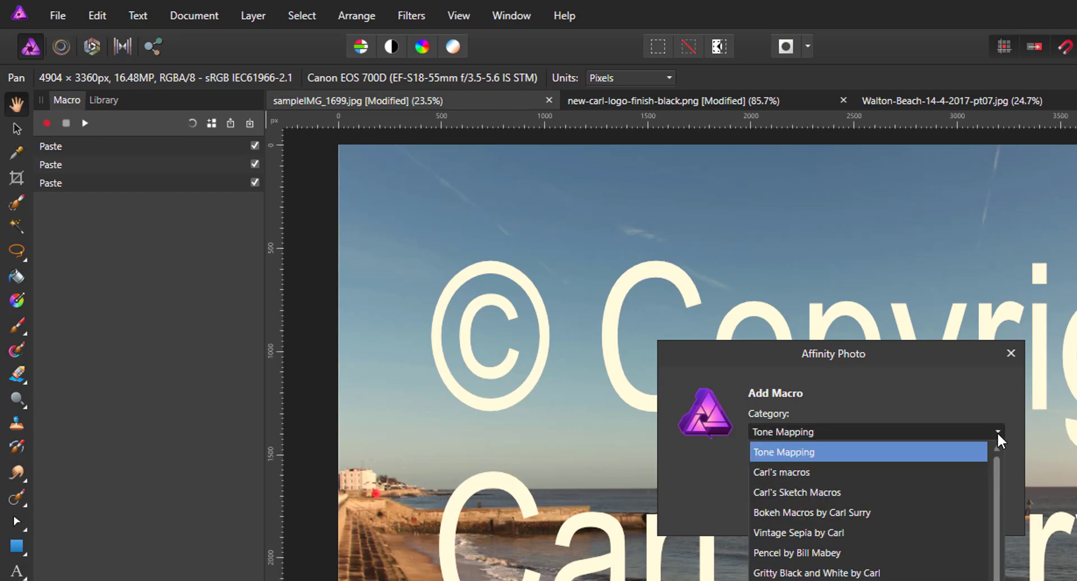
scroll(999, 496, down, 1)
drag(997, 490, 998, 580)
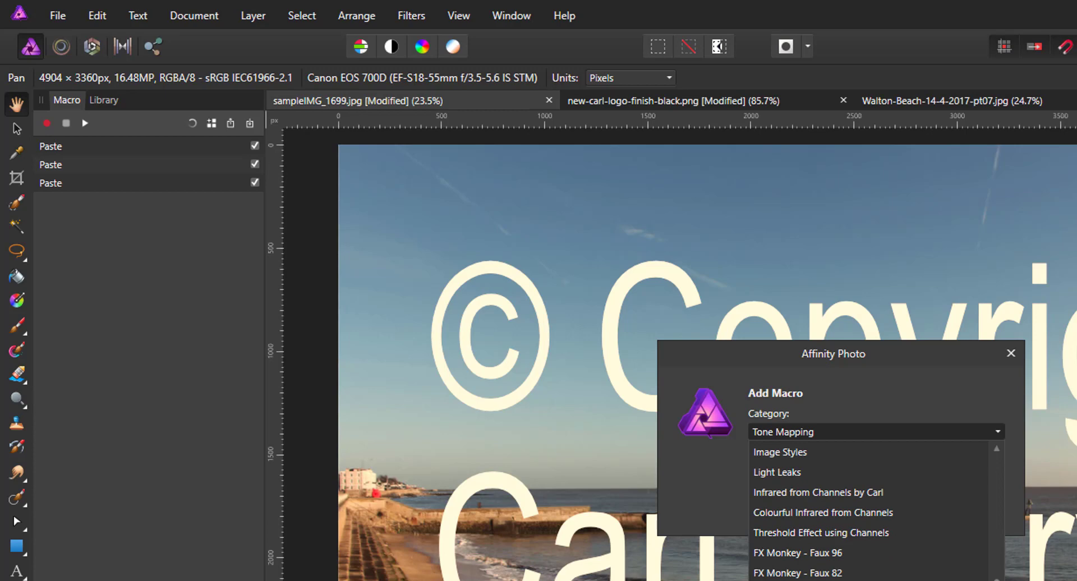
click(814, 580)
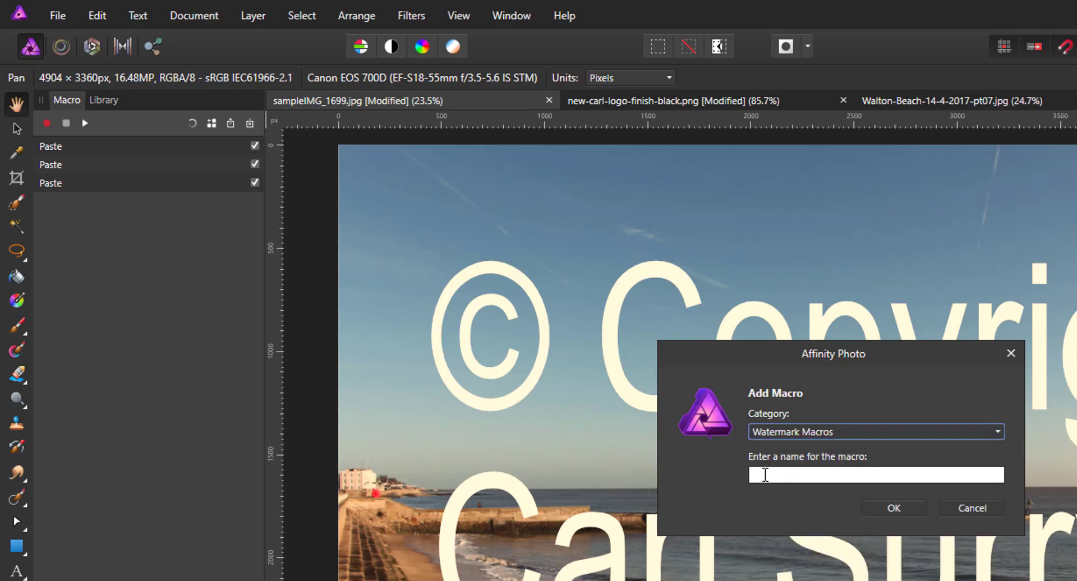
click(765, 475)
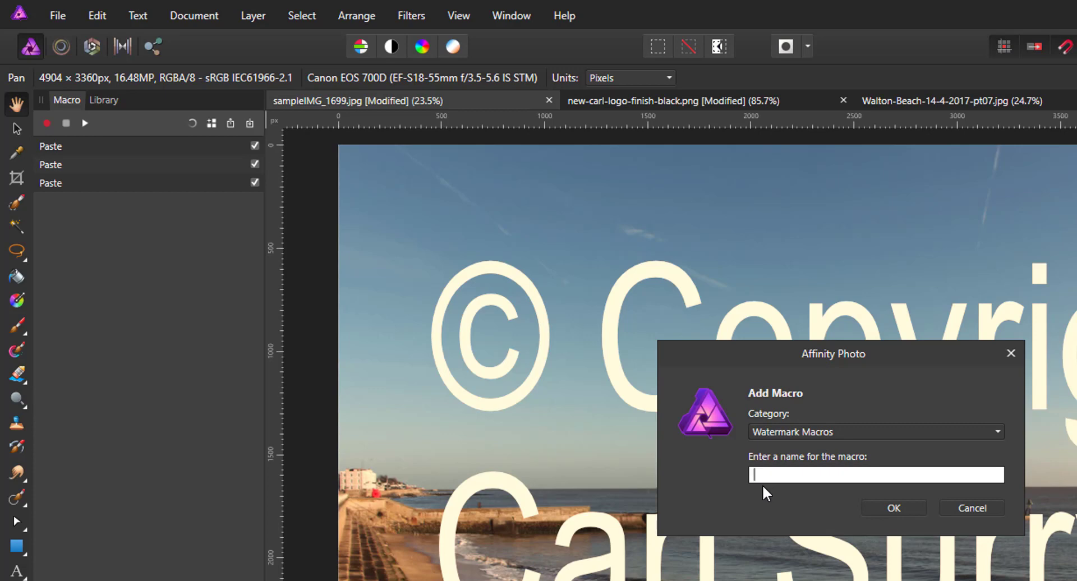
text(3 watermarks)
Step: Save the new '3 watermarks' macro and scroll the Library down to it
click(895, 509)
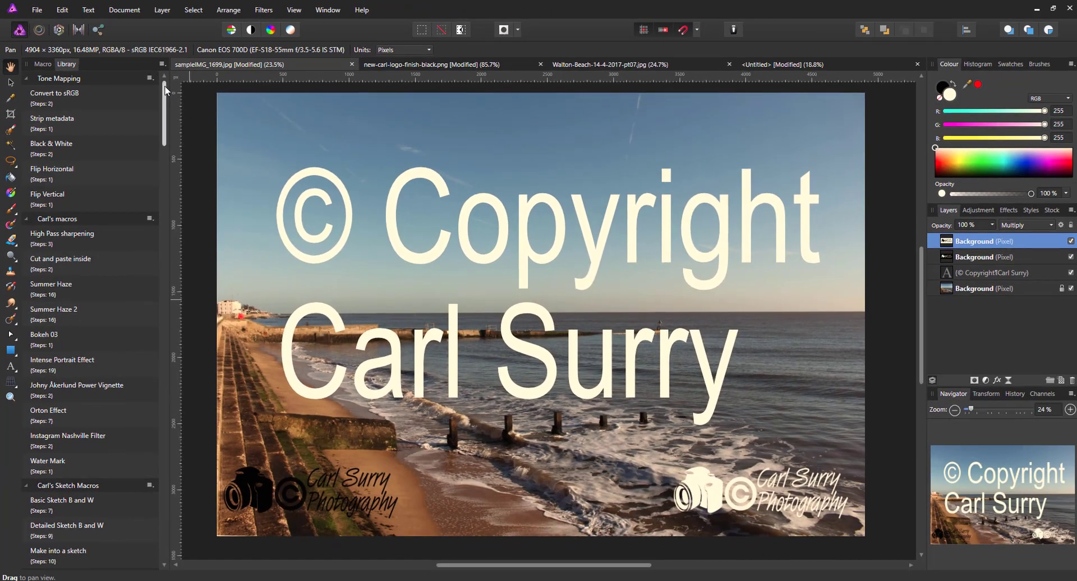
drag(256, 147, 254, 512)
drag(163, 330, 159, 490)
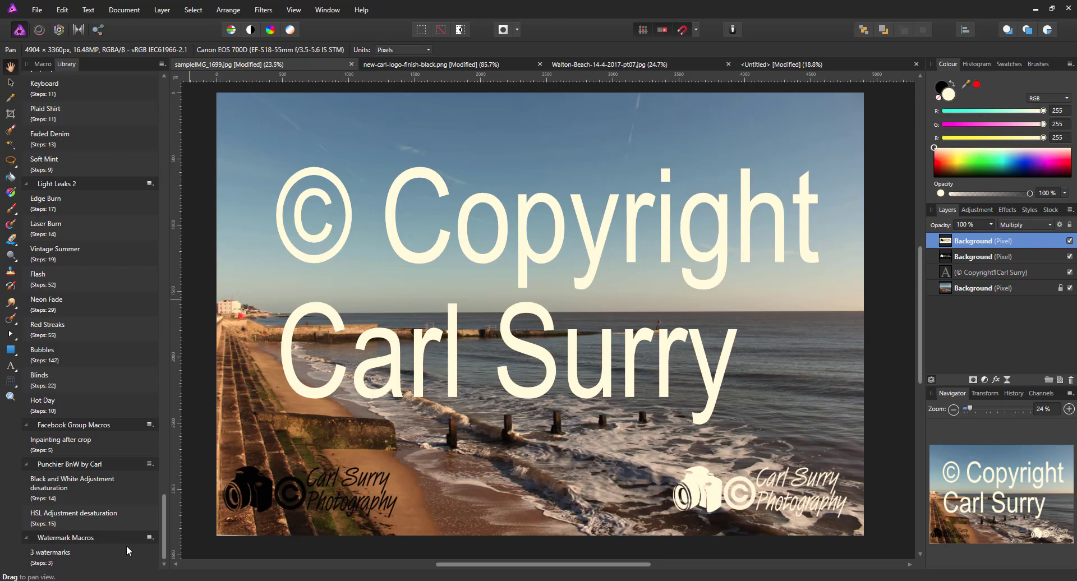
drag(166, 517, 166, 99)
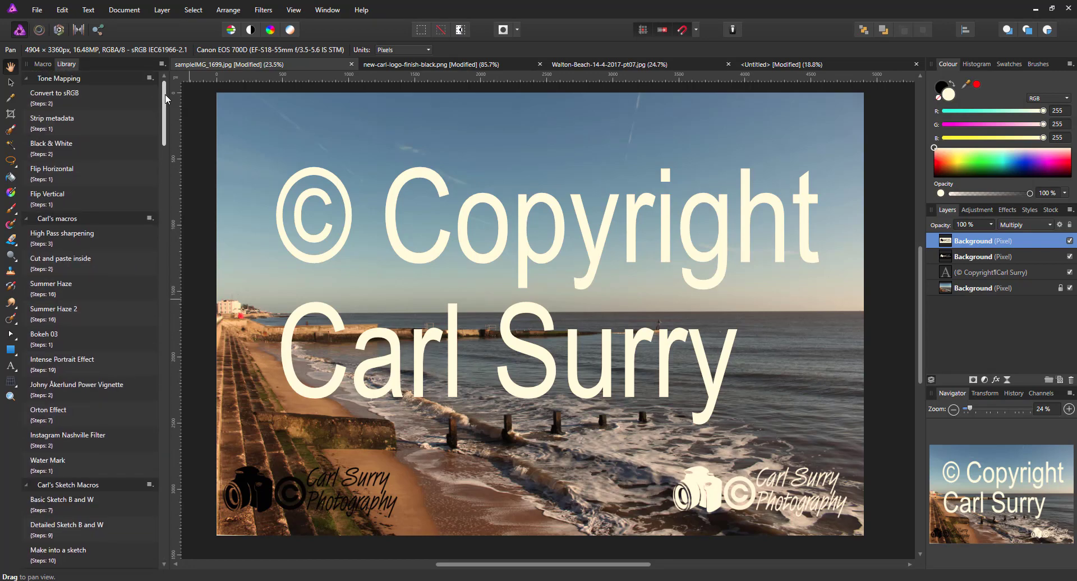
Step: Review the 3 watermarks macro's recorded steps and check the Watermark Macros category options
click(42, 64)
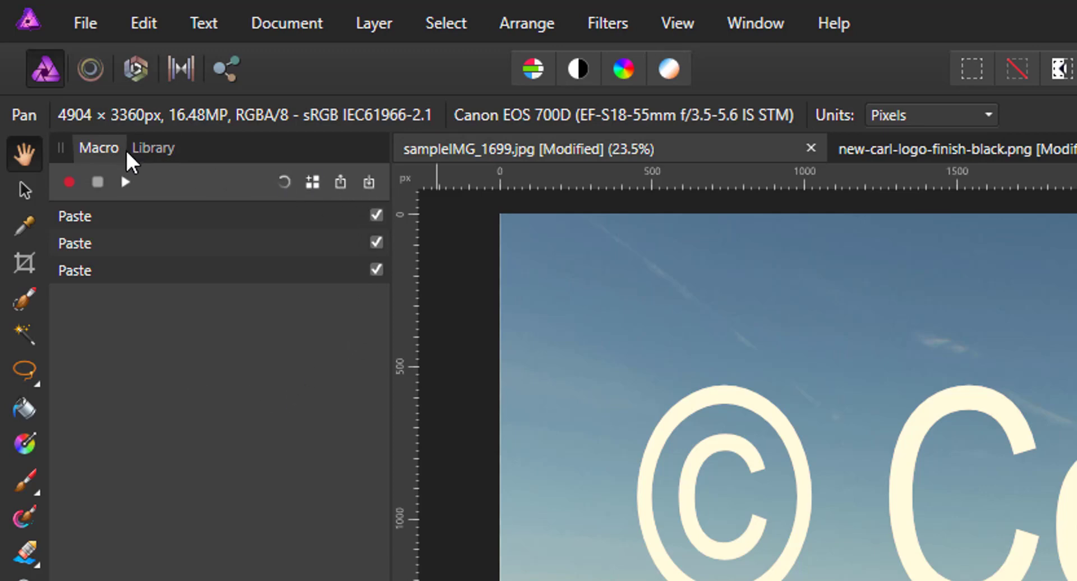
click(154, 147)
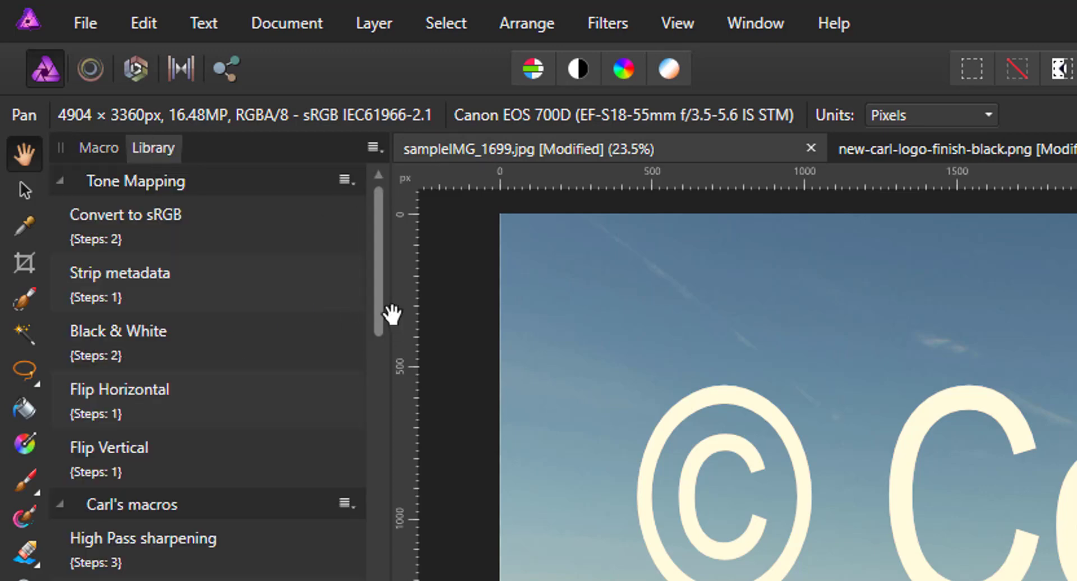
drag(379, 204, 401, 380)
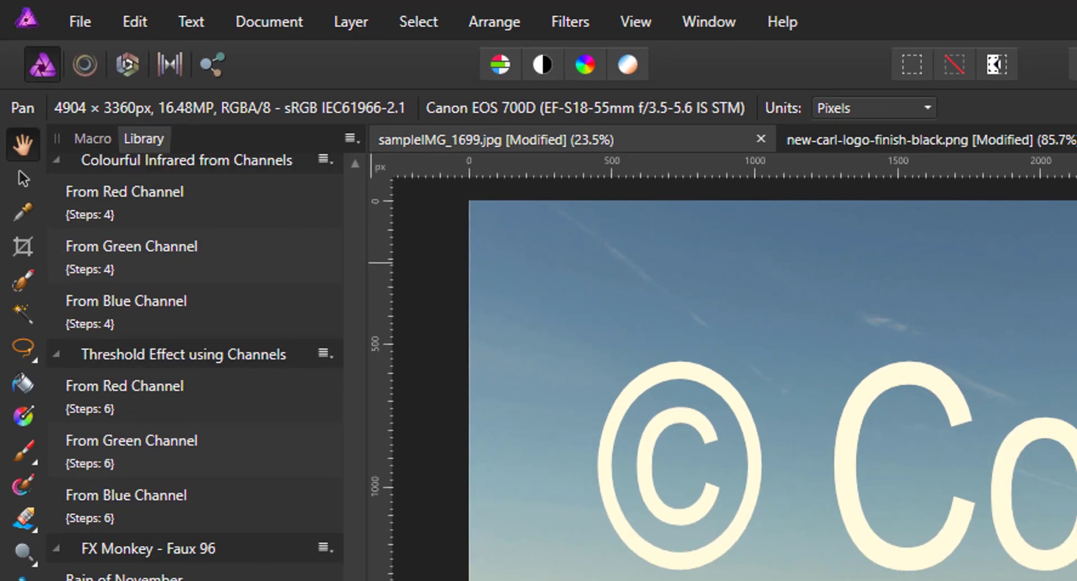
drag(355, 578, 164, 539)
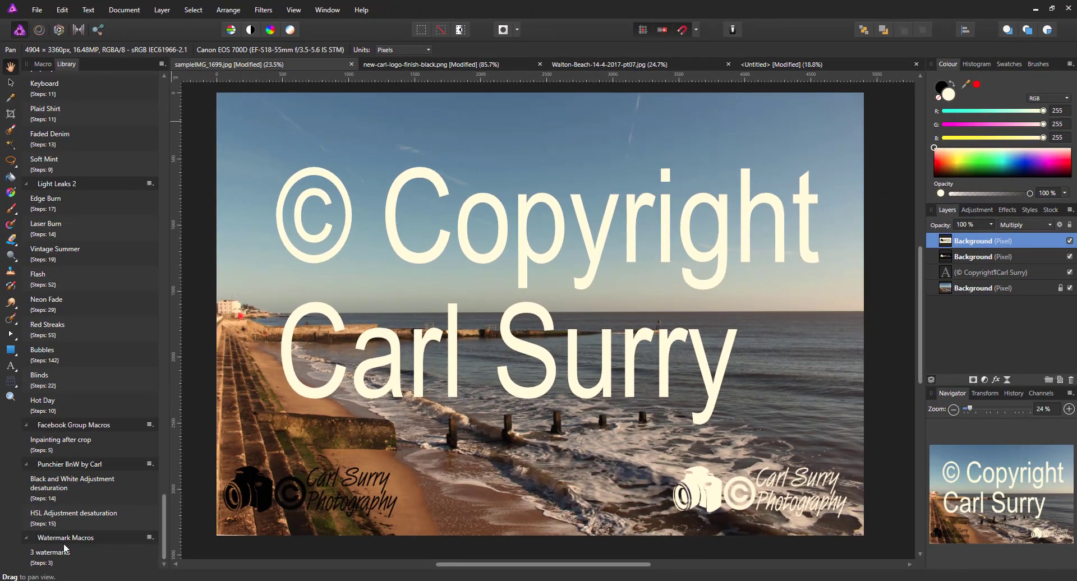
click(150, 537)
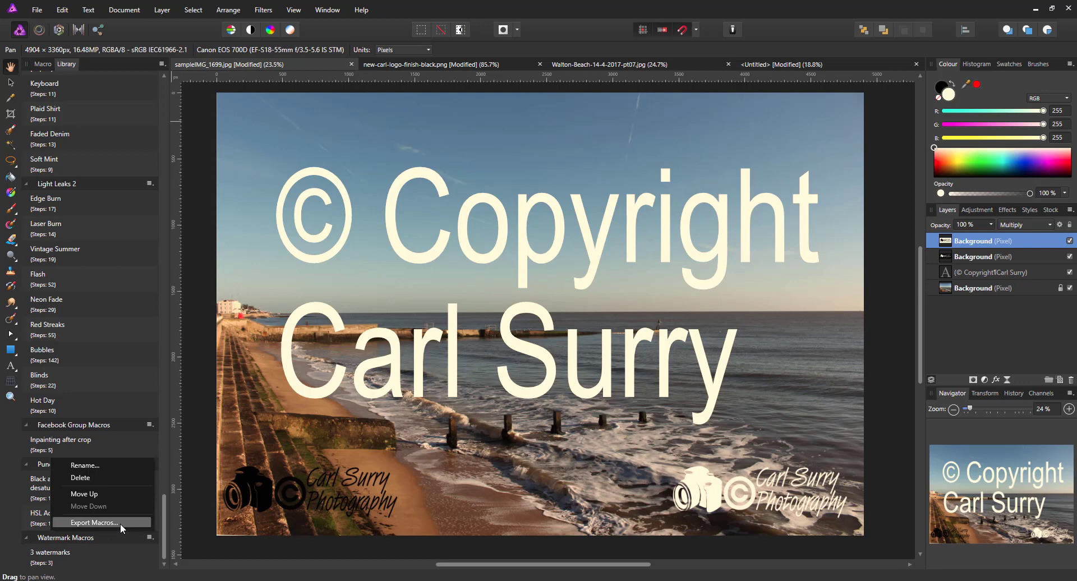
click(165, 523)
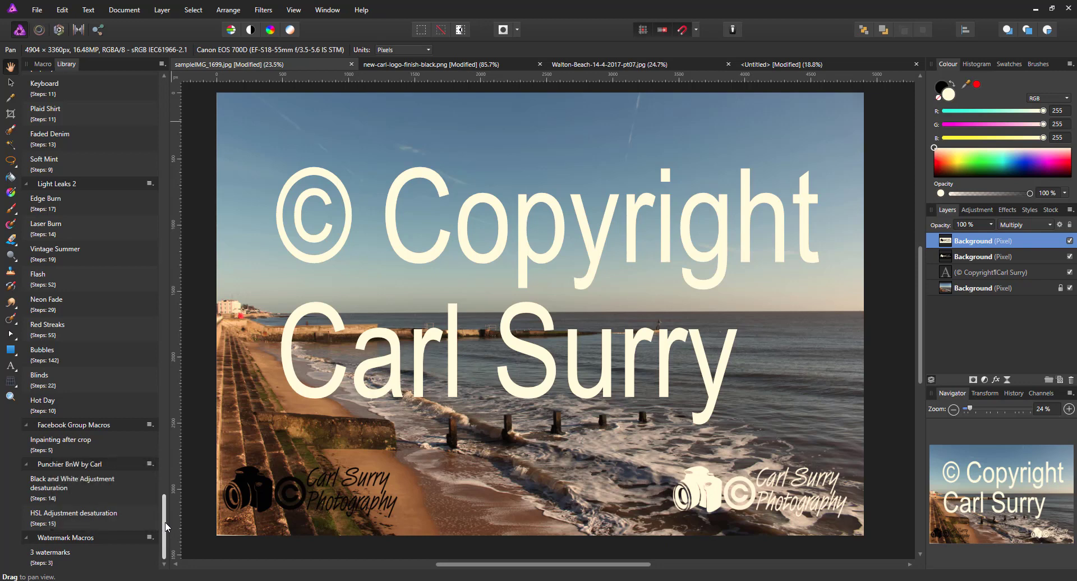
click(163, 64)
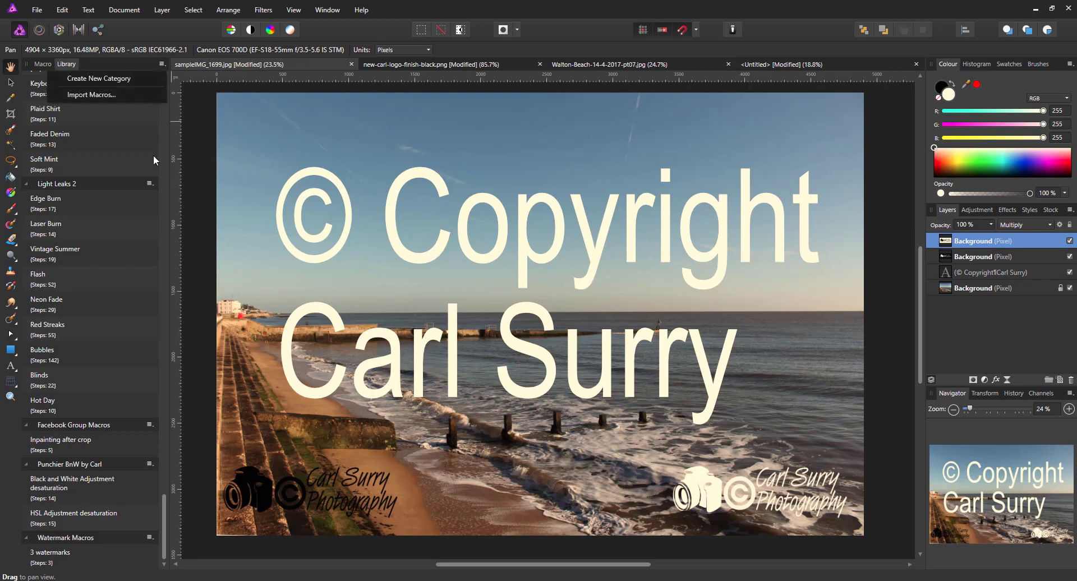
drag(166, 533, 167, 536)
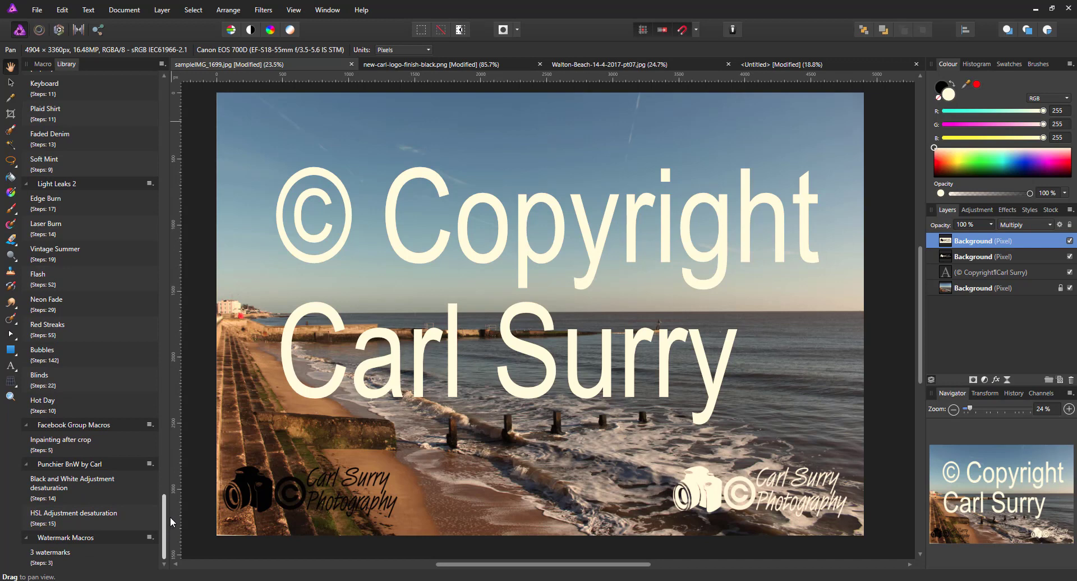
Step: Close sampleIMG_1699.jpg, the black logo document and Untitled, discarding changes to each
click(352, 66)
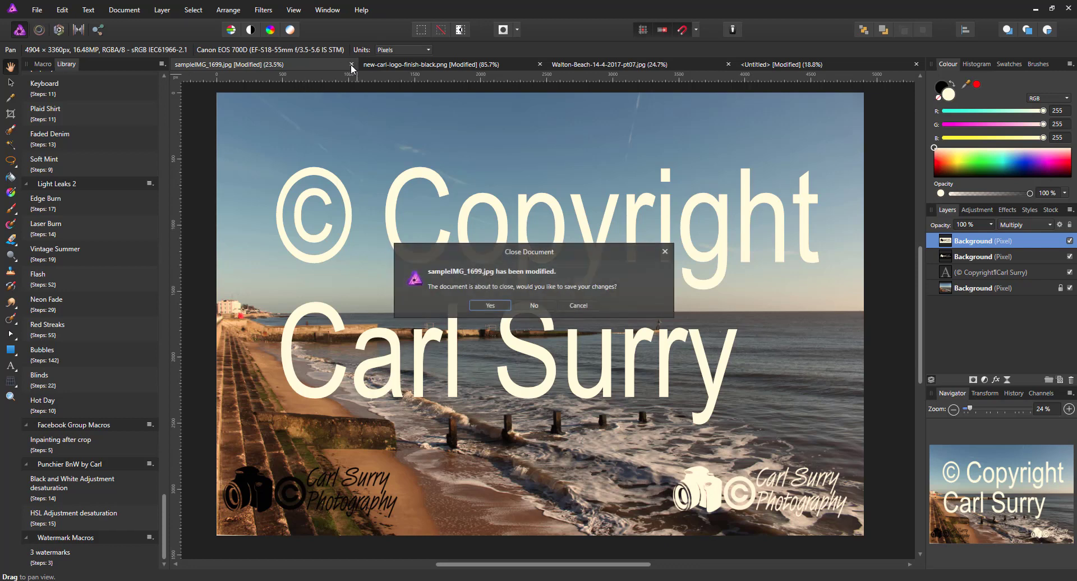
click(534, 305)
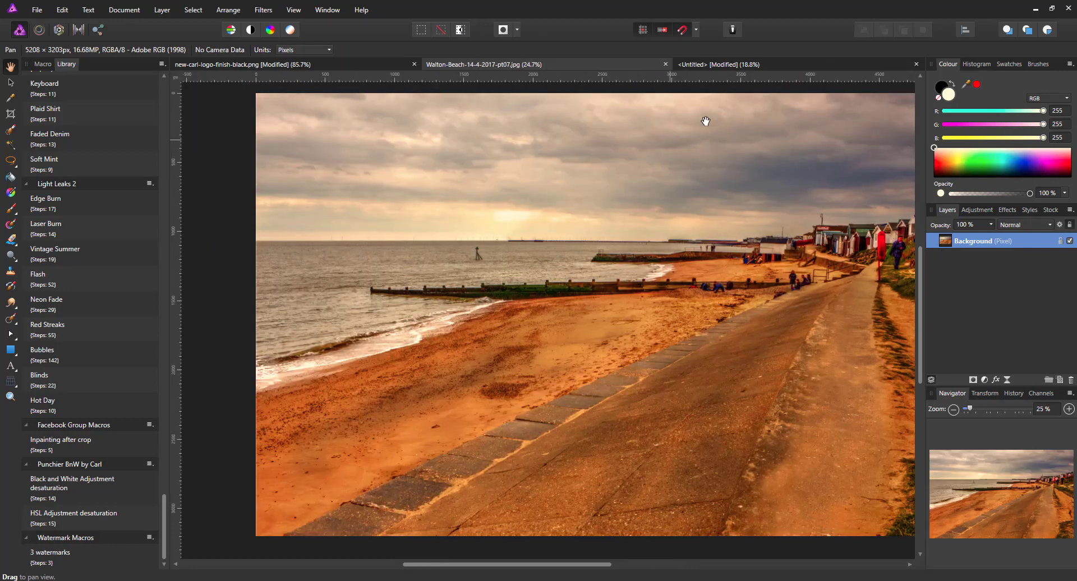
click(367, 63)
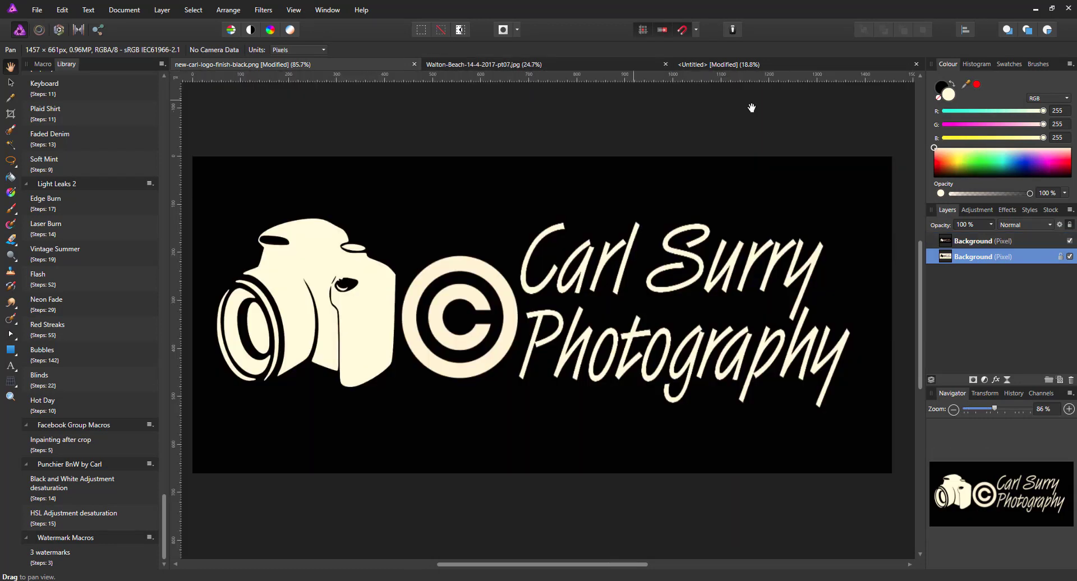
click(415, 65)
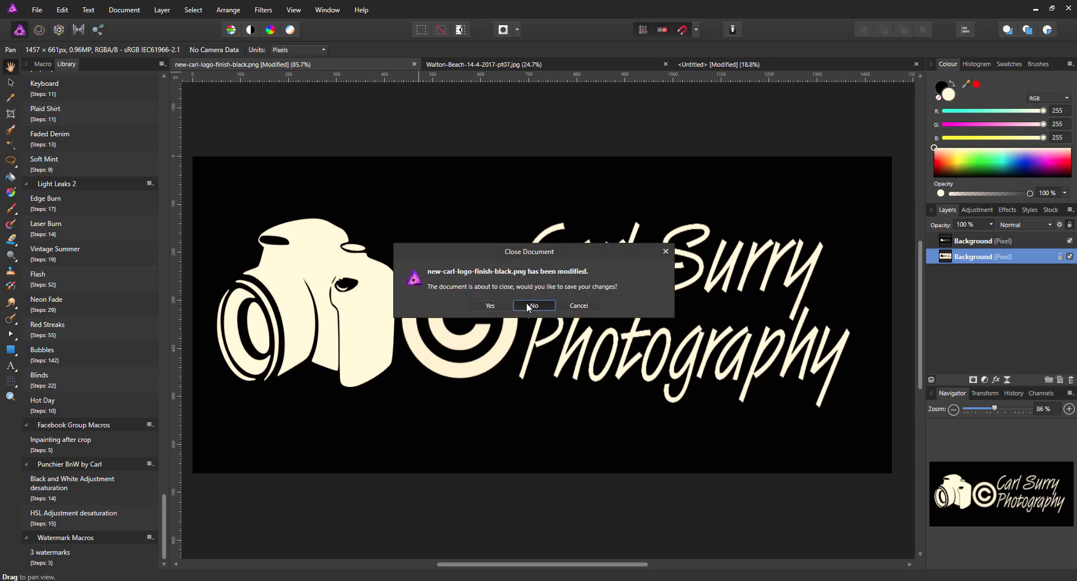
click(526, 302)
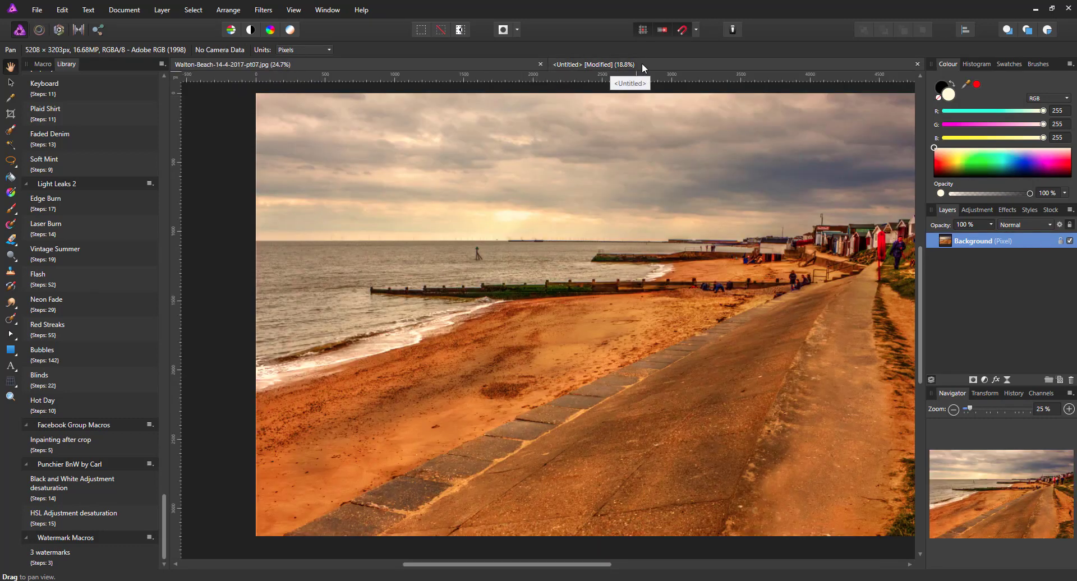
click(642, 65)
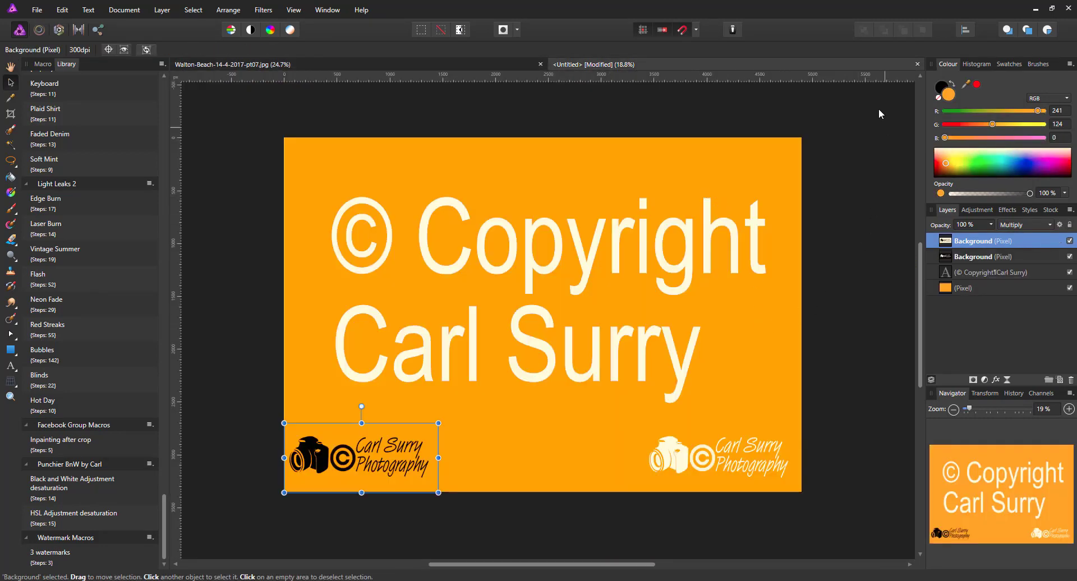
click(917, 64)
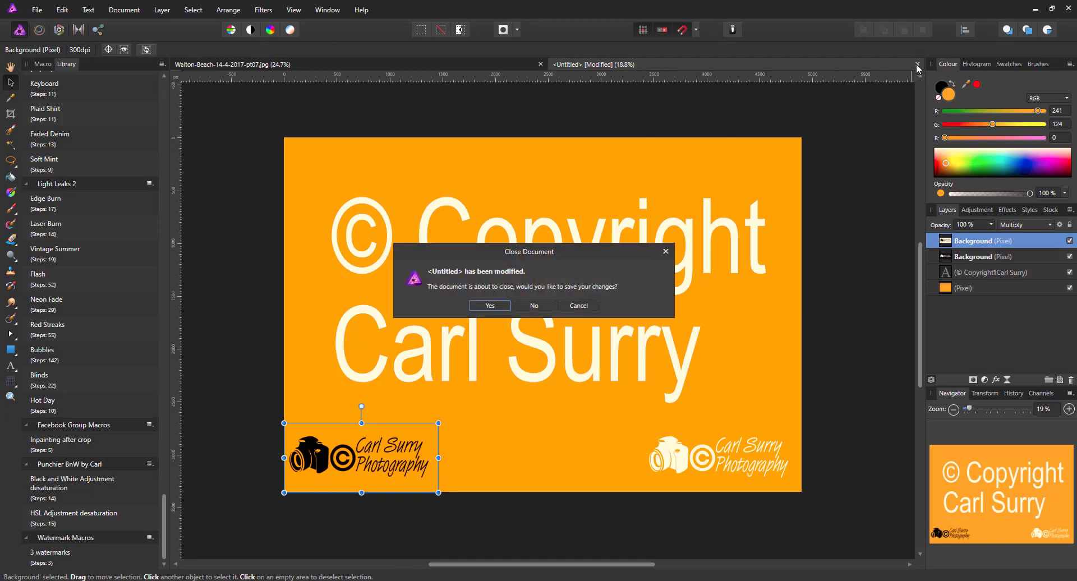
click(542, 305)
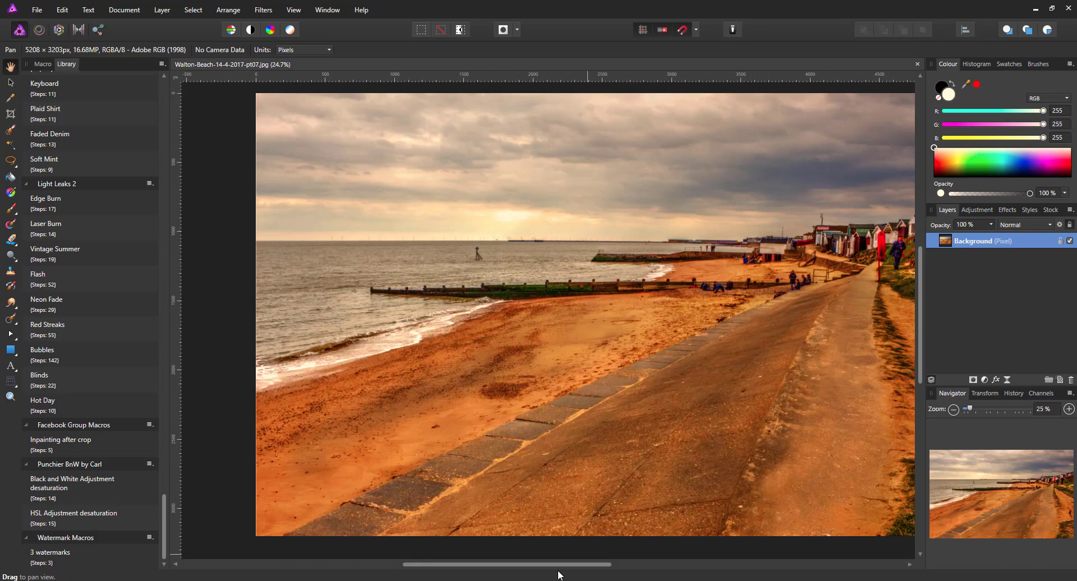
drag(564, 571, 596, 567)
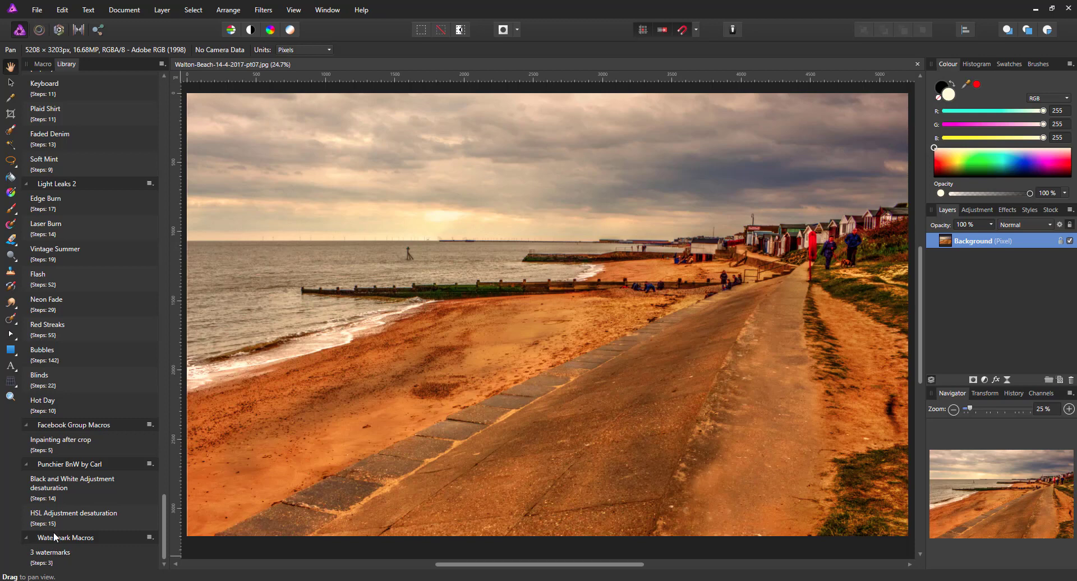
Step: Play the 3 watermarks macro from Watermark Macros on the Walton beach photo
click(53, 559)
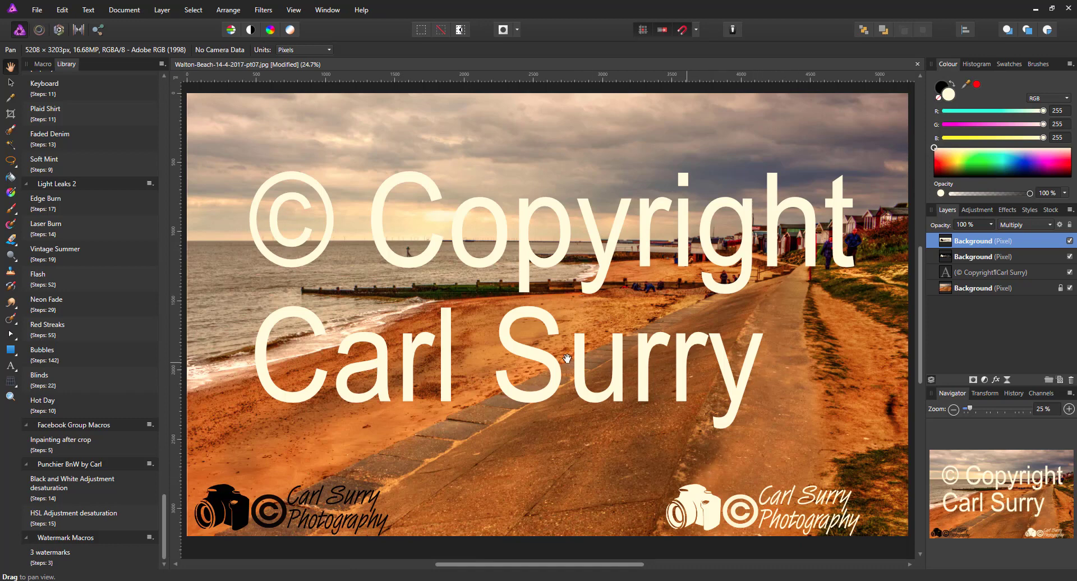
Step: Hide the text and white logo, nudge the black logo, and fade it to 56% opacity
click(1070, 273)
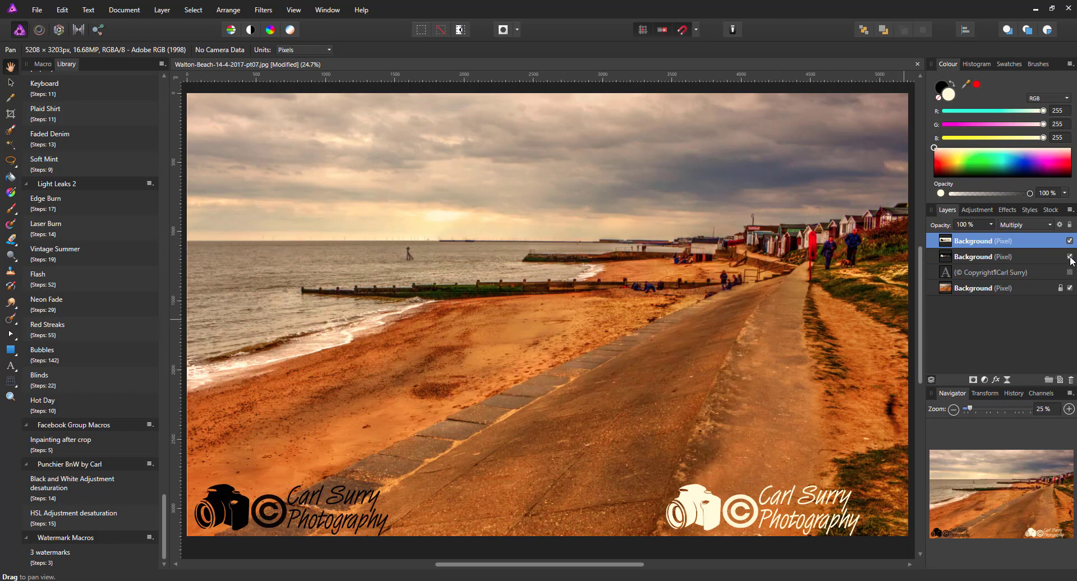
click(1070, 257)
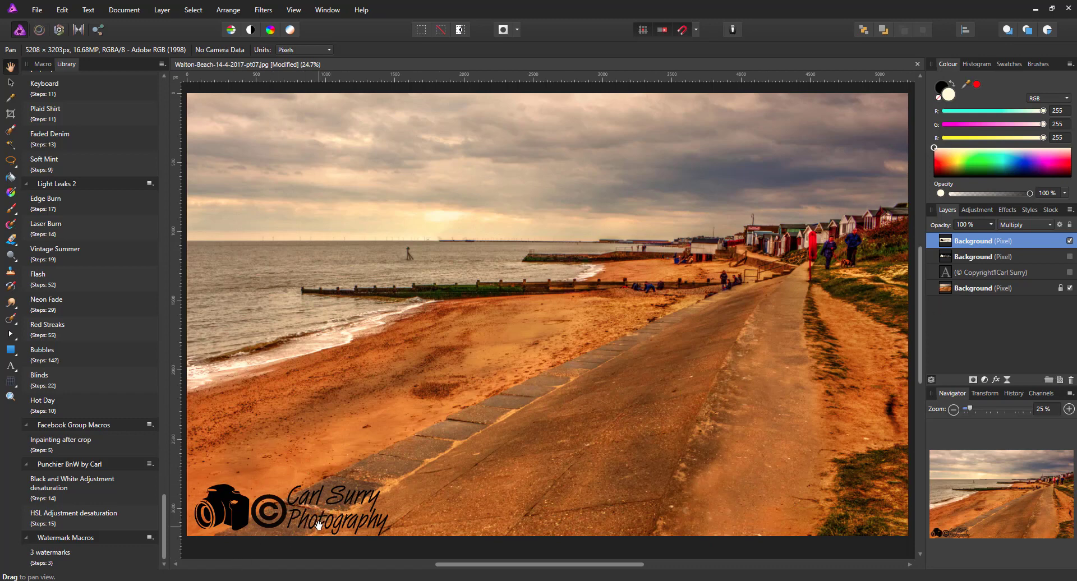
click(10, 84)
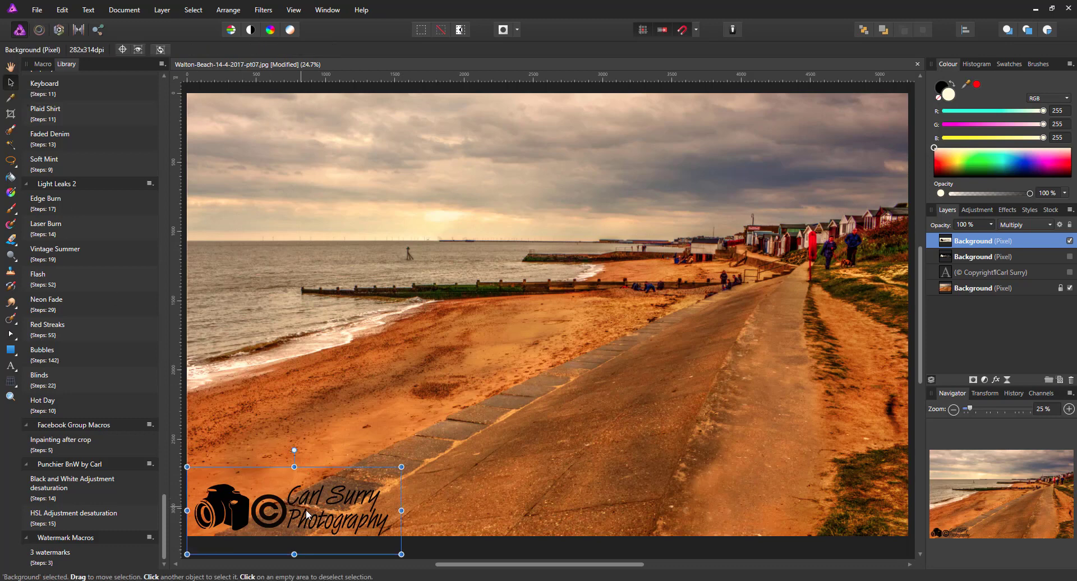
drag(307, 507, 321, 500)
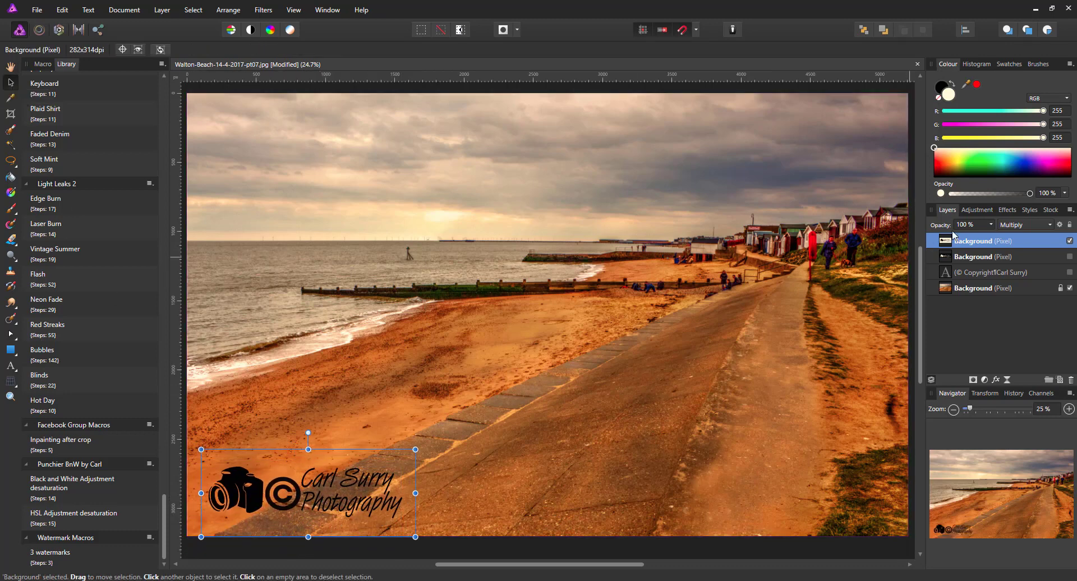
click(992, 225)
drag(992, 236, 960, 246)
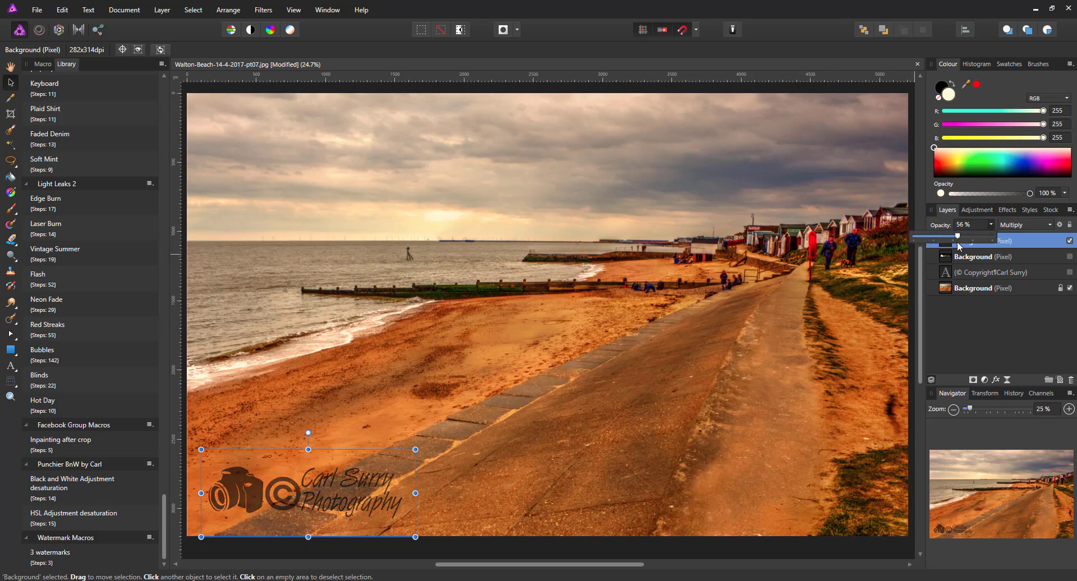
Step: Show the copyright text at 39% opacity and make the white logo visible again
click(1041, 274)
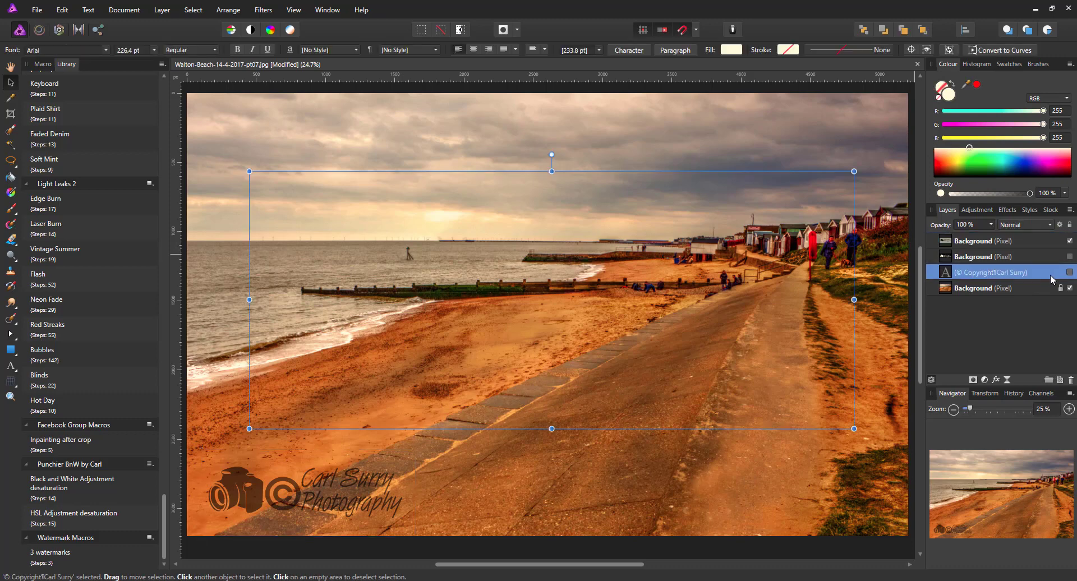
click(1070, 273)
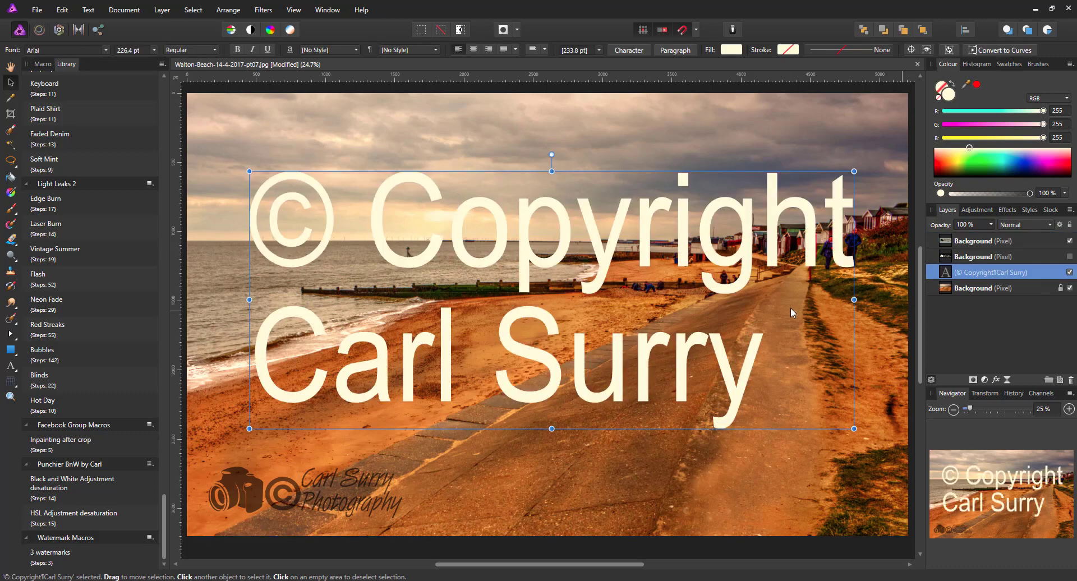
click(991, 225)
drag(993, 237, 945, 241)
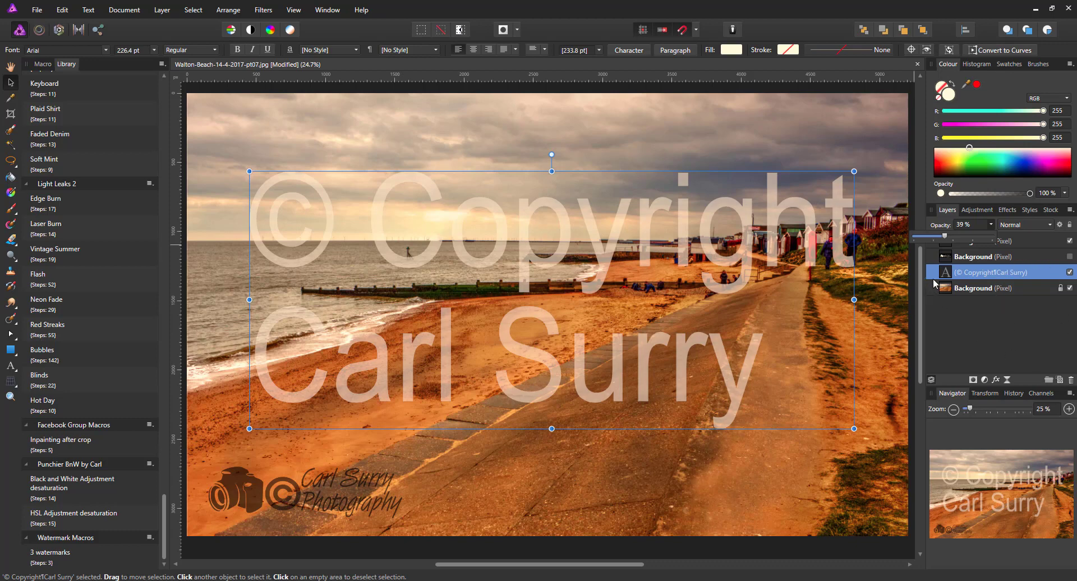
click(1070, 256)
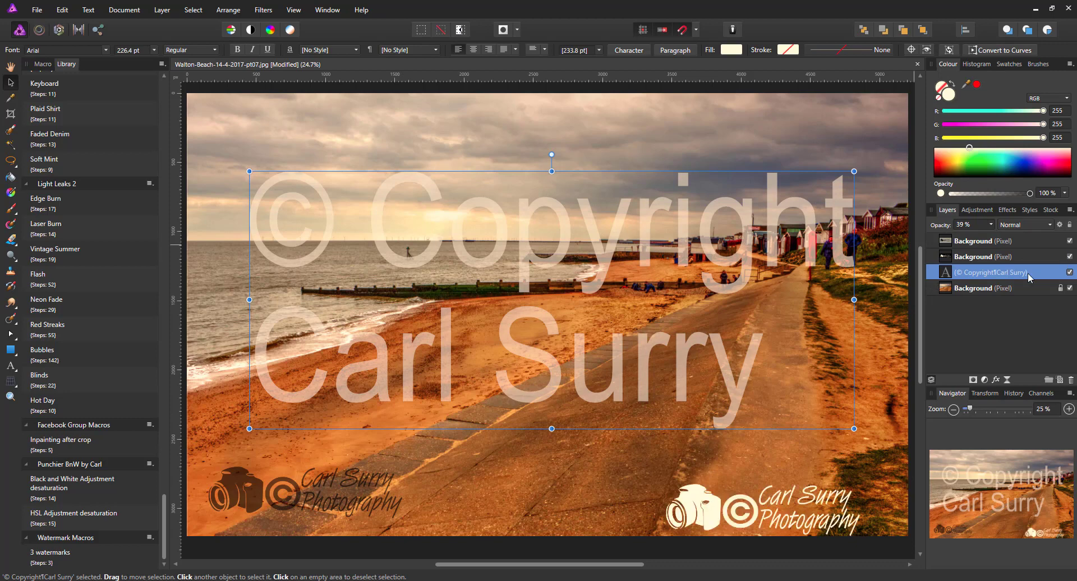